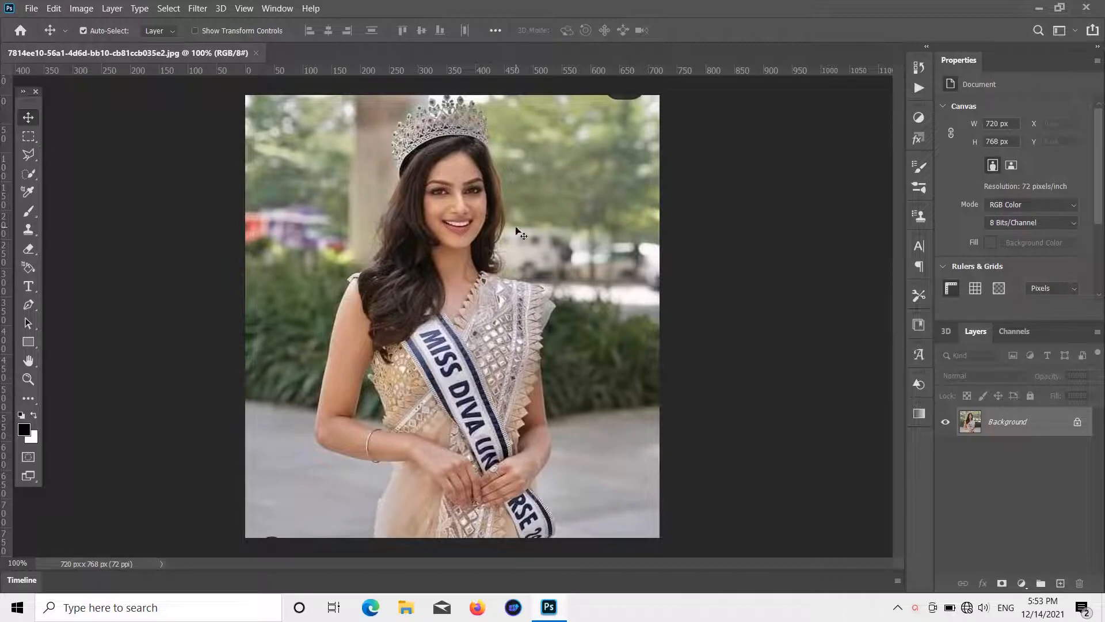
Unlock the background layer and set the image resolution to 300 pixels/inch with resampling on.
{"action": "left_click", "coordinate": [1078, 423]}
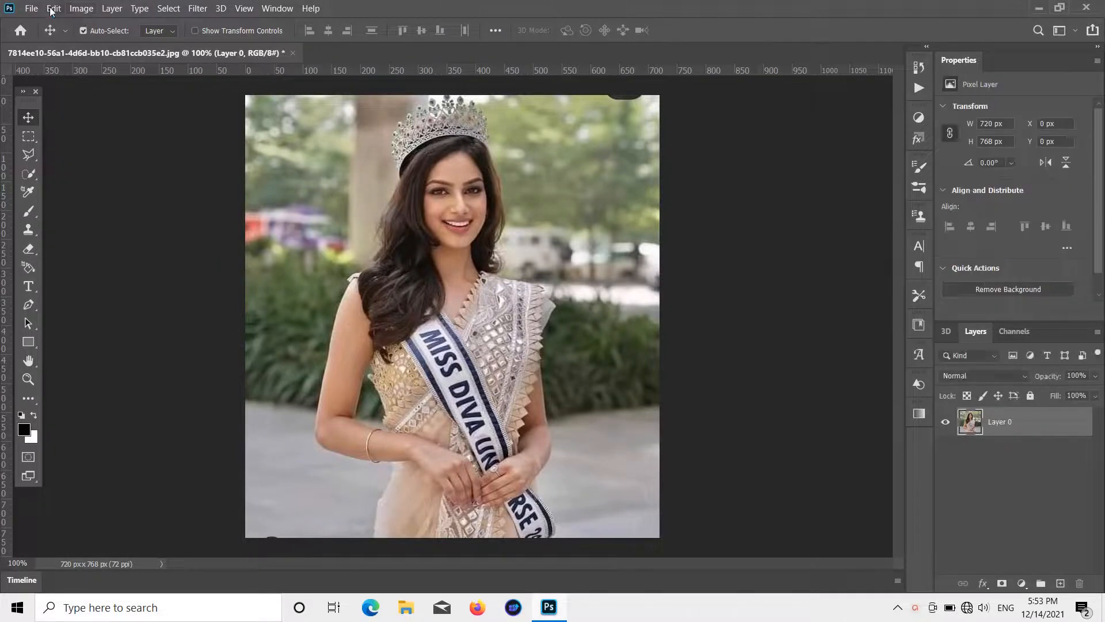
{"action": "left_click", "coordinate": [81, 8]}
{"action": "left_click", "coordinate": [110, 106]}
{"action": "key", "text": "BackSpace"}
{"action": "key", "text": "BackSpace"}
{"action": "type", "text": "300"}
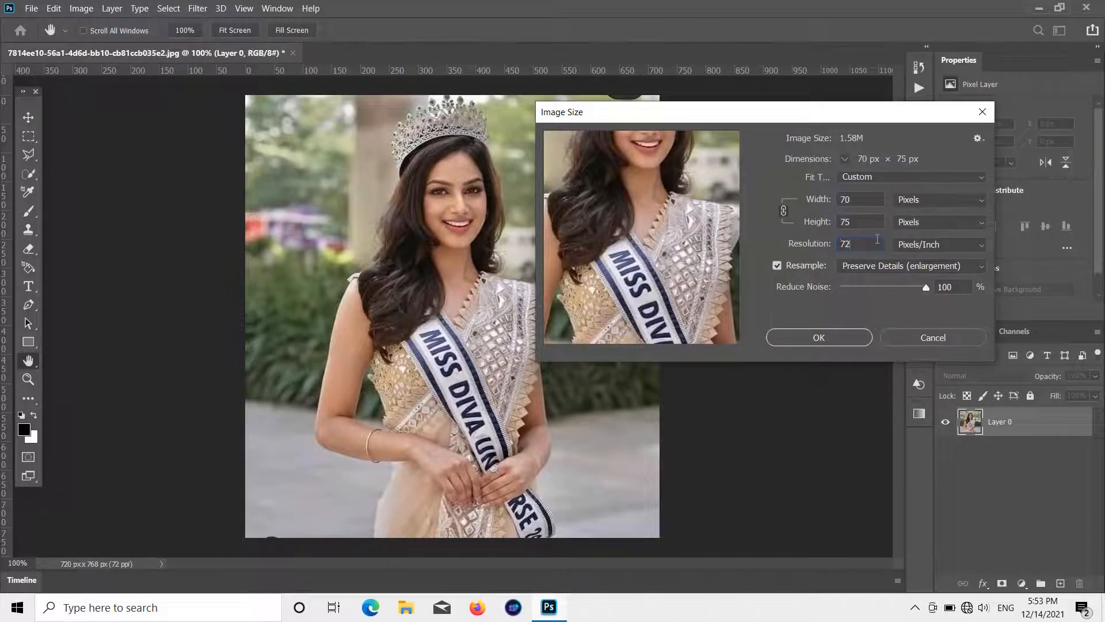
{"action": "left_click", "coordinate": [863, 337]}
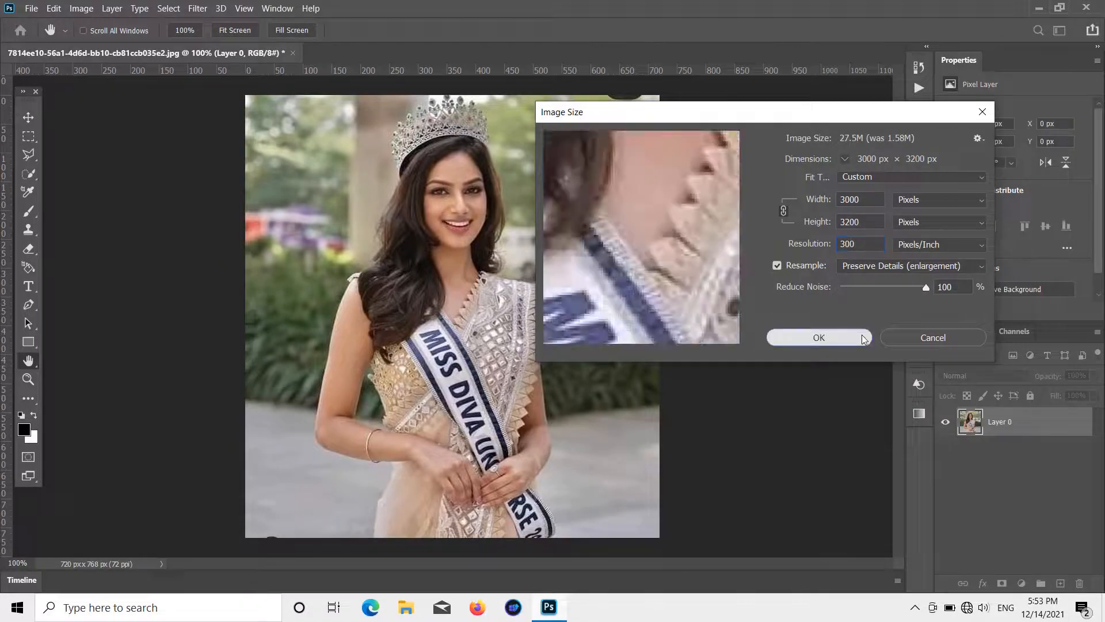
Start a Pen tool path near the elbow and trace up the outer edge of the woman's upper arm on the image's left side.
{"action": "scroll", "coordinate": [737, 343], "scroll_direction": "up", "scroll_amount": 7}
{"action": "scroll", "coordinate": [680, 348], "scroll_direction": "down", "scroll_amount": 8}
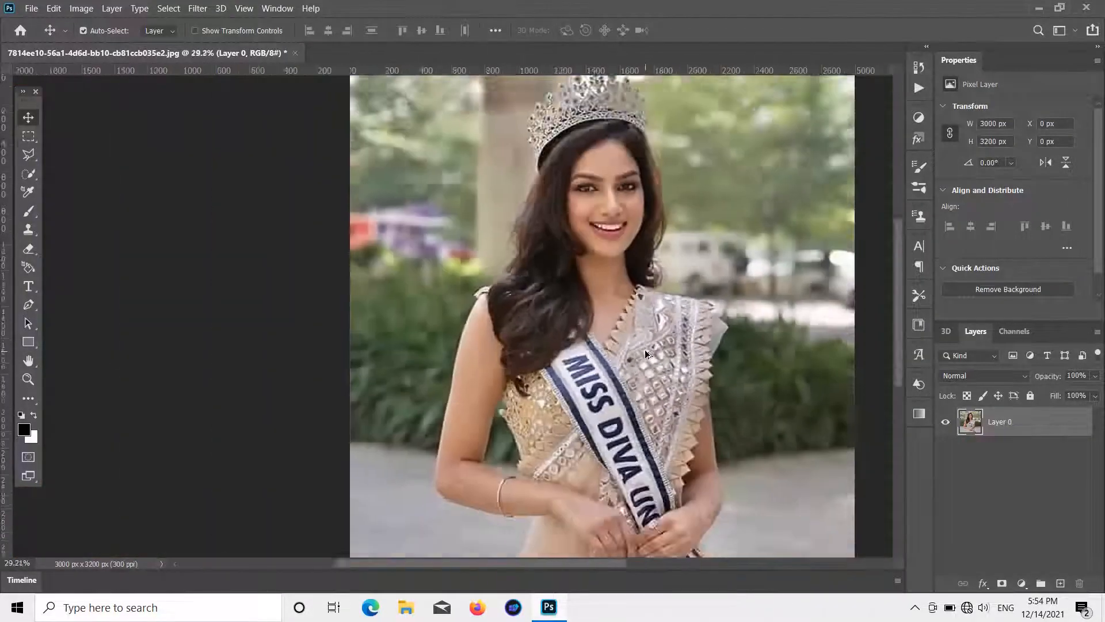
{"action": "left_click", "coordinate": [688, 366]}
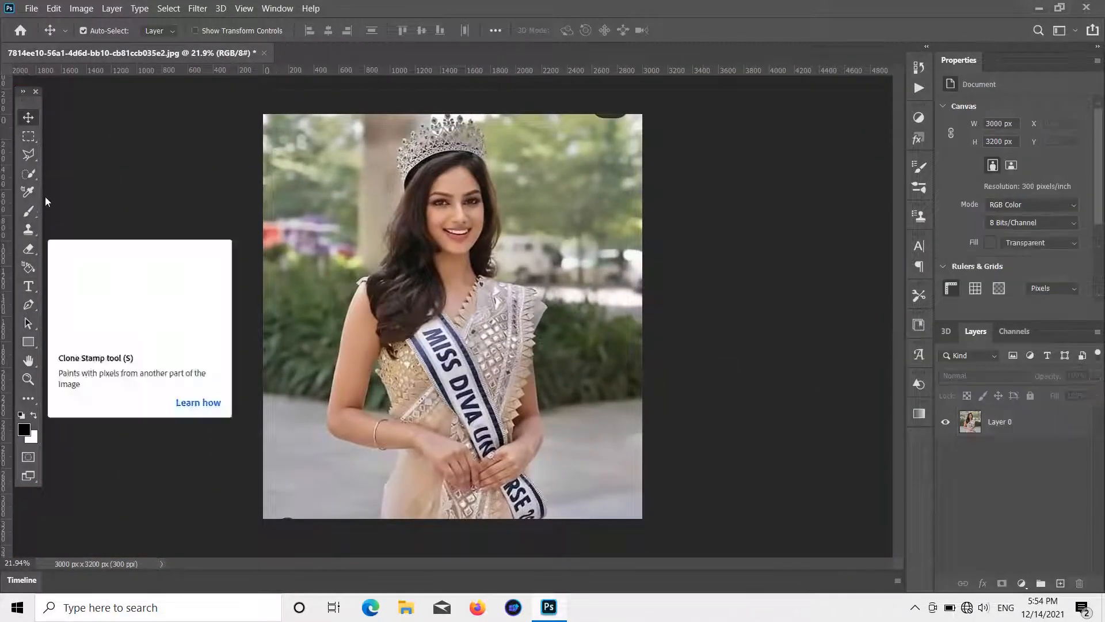
{"action": "left_click", "coordinate": [28, 304]}
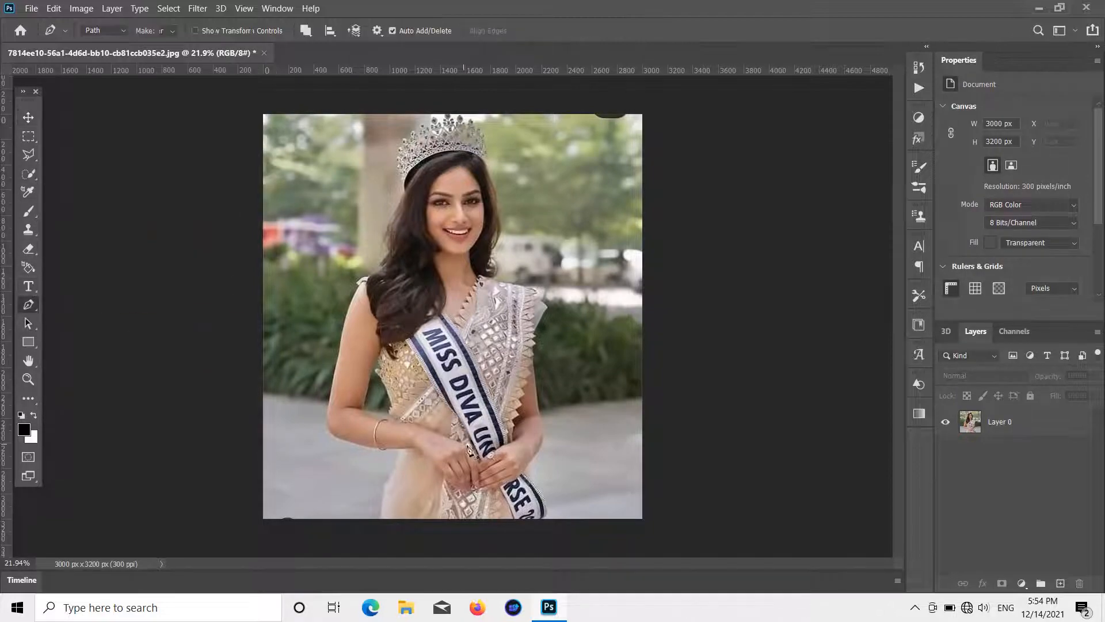
{"action": "scroll", "coordinate": [426, 306], "scroll_direction": "up", "scroll_amount": 8}
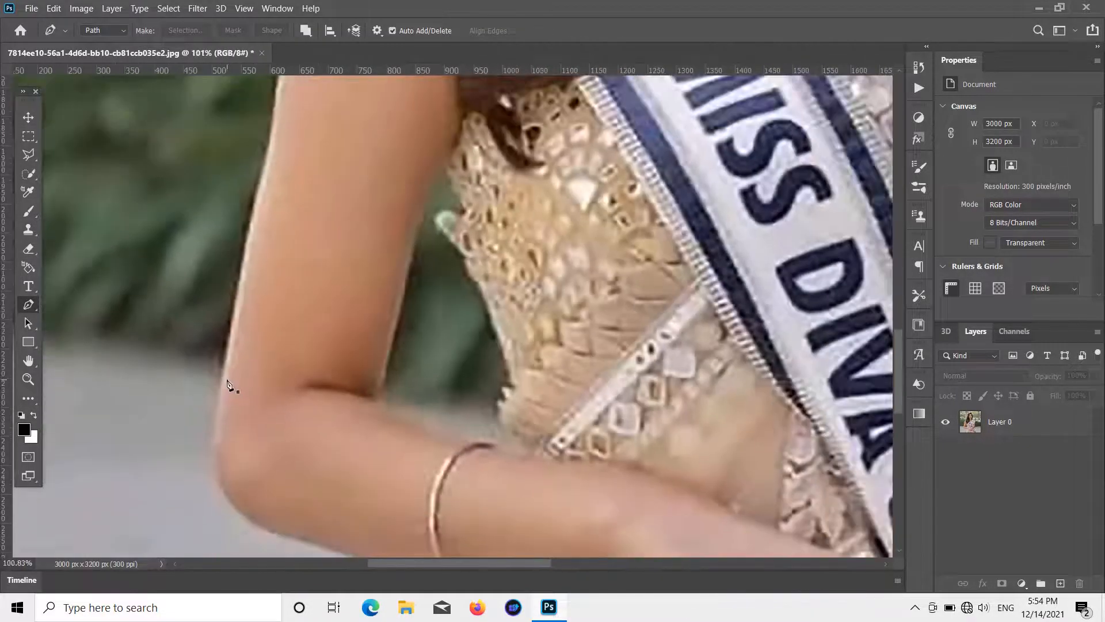
{"action": "left_click", "coordinate": [227, 384]}
{"action": "scroll", "coordinate": [231, 389], "scroll_direction": "up", "scroll_amount": 5}
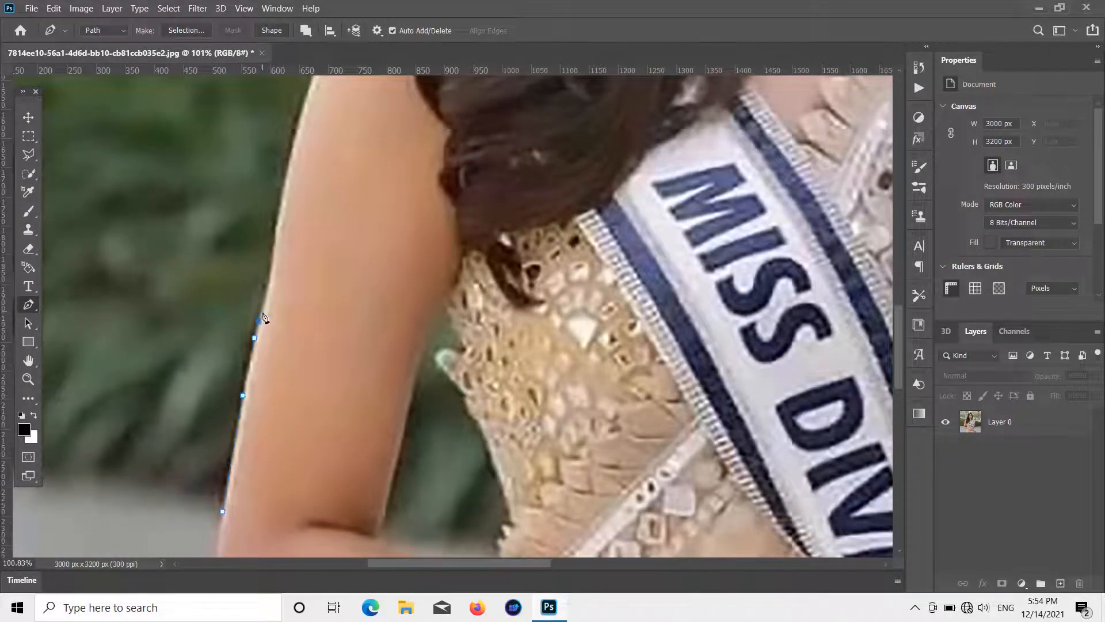
{"action": "scroll", "coordinate": [262, 317], "scroll_direction": "up", "scroll_amount": 4}
{"action": "scroll", "coordinate": [290, 230], "scroll_direction": "up", "scroll_amount": 5}
{"action": "left_click", "coordinate": [308, 251]}
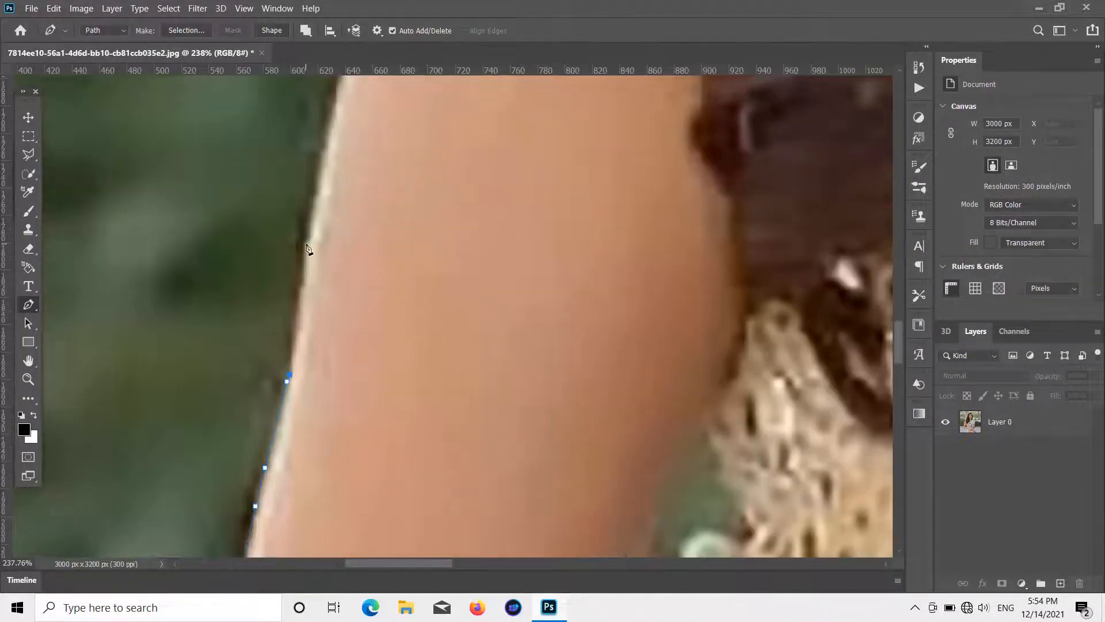
{"action": "scroll", "coordinate": [311, 250], "scroll_direction": "up", "scroll_amount": 5}
{"action": "left_click", "coordinate": [336, 247]}
{"action": "scroll", "coordinate": [343, 230], "scroll_direction": "up", "scroll_amount": 4}
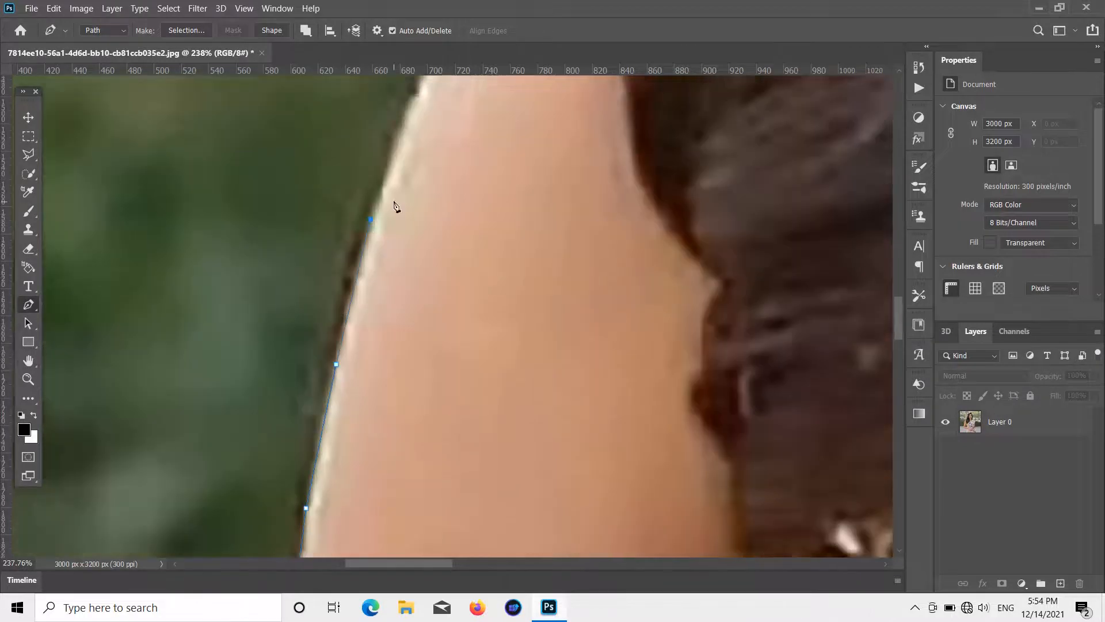
Continue the path over the shoulder and around the white sleeve edge to the hair, adjusting the curve handles.
{"action": "scroll", "coordinate": [396, 206], "scroll_direction": "down", "scroll_amount": 3}
{"action": "scroll", "coordinate": [397, 241], "scroll_direction": "up", "scroll_amount": 3}
{"action": "left_click_drag", "start_coordinate": [464, 187], "coordinate": [483, 175]}
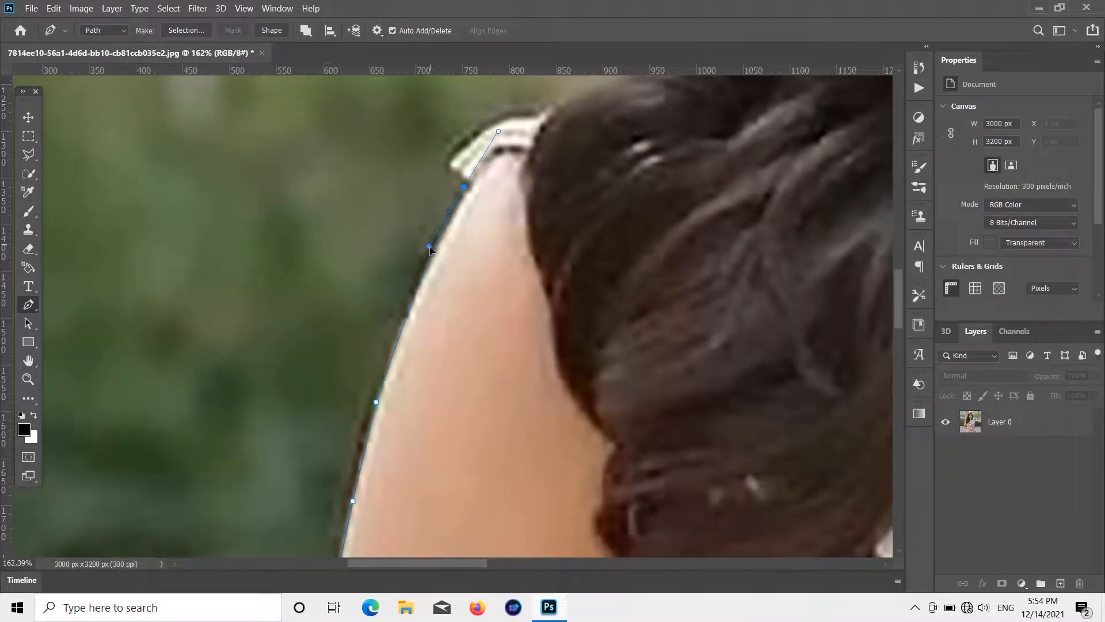
{"action": "scroll", "coordinate": [461, 248], "scroll_direction": "up", "scroll_amount": 4}
{"action": "left_click", "coordinate": [449, 281]}
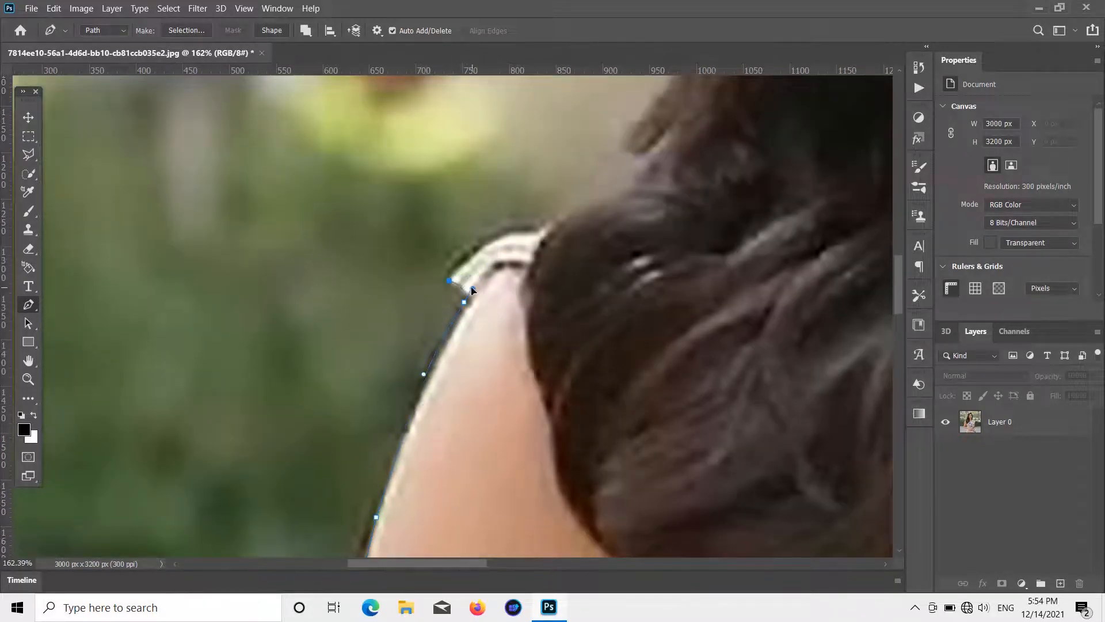
{"action": "left_click_drag", "start_coordinate": [471, 290], "coordinate": [467, 295]}
{"action": "left_click_drag", "start_coordinate": [609, 230], "coordinate": [610, 249]}
{"action": "scroll", "coordinate": [621, 299], "scroll_direction": "up", "scroll_amount": 4}
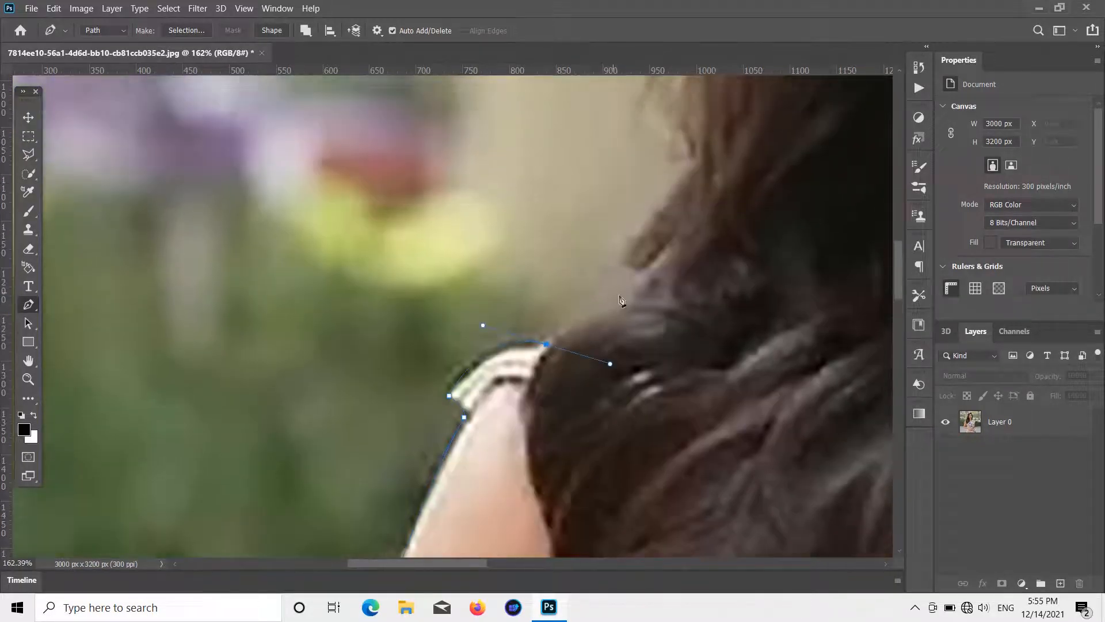
{"action": "left_click_drag", "start_coordinate": [610, 364], "coordinate": [580, 347]}
Trace the path up the outer edge of the hair to the base of the crown using curved anchor points.
{"action": "scroll", "coordinate": [667, 226], "scroll_direction": "up", "scroll_amount": 3}
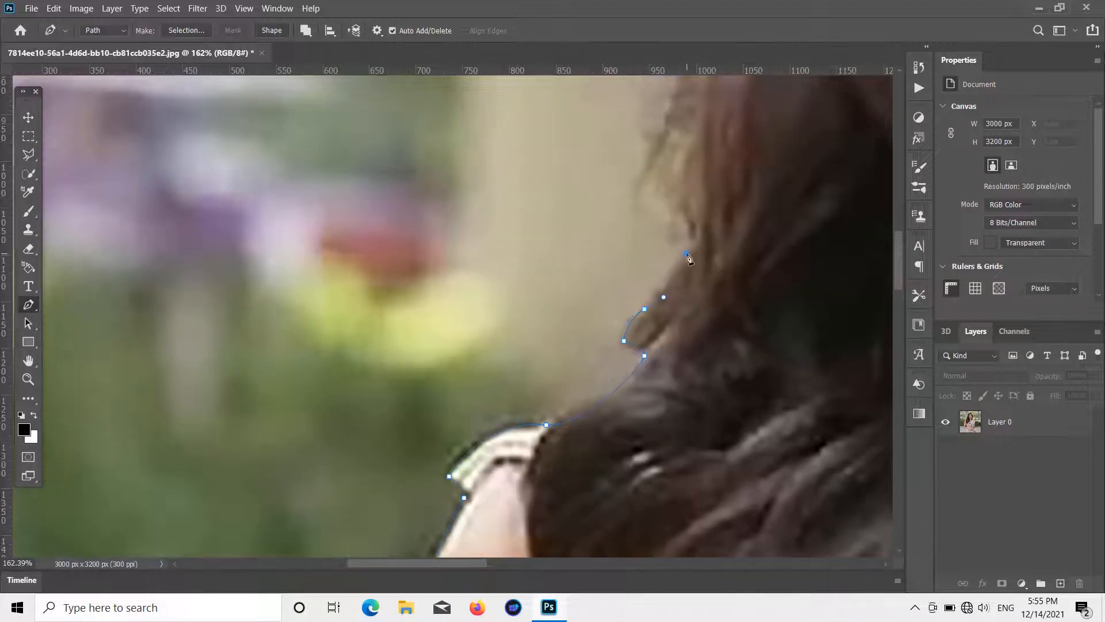
{"action": "scroll", "coordinate": [670, 253], "scroll_direction": "up", "scroll_amount": 6}
{"action": "left_click_drag", "start_coordinate": [689, 253], "coordinate": [738, 197]}
{"action": "scroll", "coordinate": [768, 227], "scroll_direction": "up", "scroll_amount": 5}
{"action": "scroll", "coordinate": [784, 247], "scroll_direction": "up", "scroll_amount": 2}
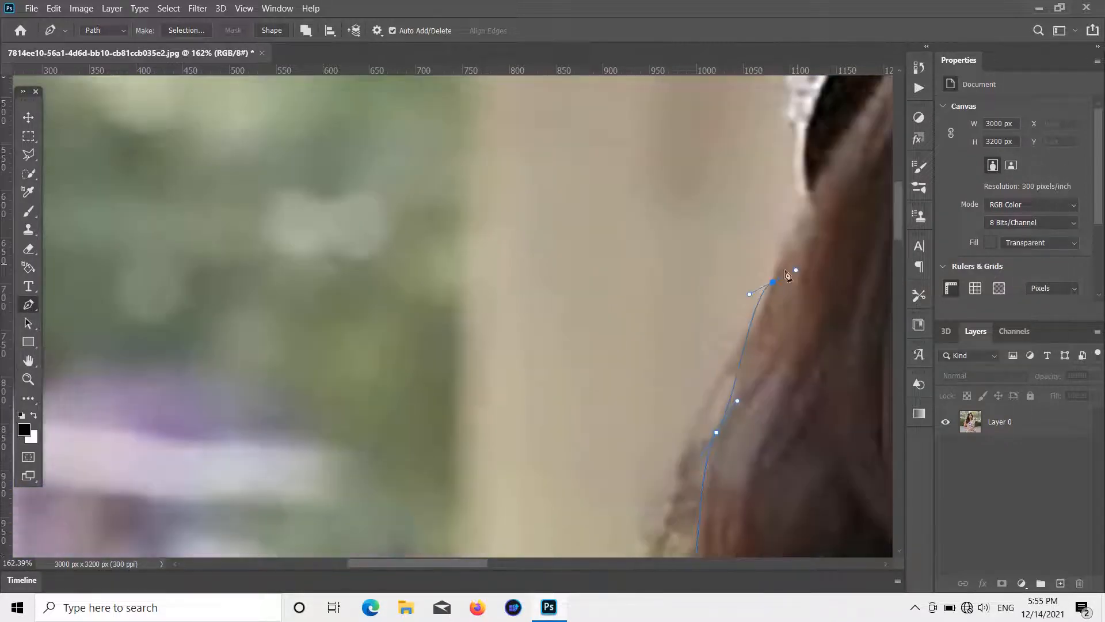
{"action": "left_click_drag", "start_coordinate": [778, 282], "coordinate": [804, 270]}
{"action": "scroll", "coordinate": [811, 273], "scroll_direction": "up", "scroll_amount": 2}
{"action": "left_click_drag", "start_coordinate": [803, 340], "coordinate": [820, 284]}
{"action": "scroll", "coordinate": [792, 372], "scroll_direction": "up", "scroll_amount": 3}
{"action": "scroll", "coordinate": [805, 310], "scroll_direction": "up", "scroll_amount": 3}
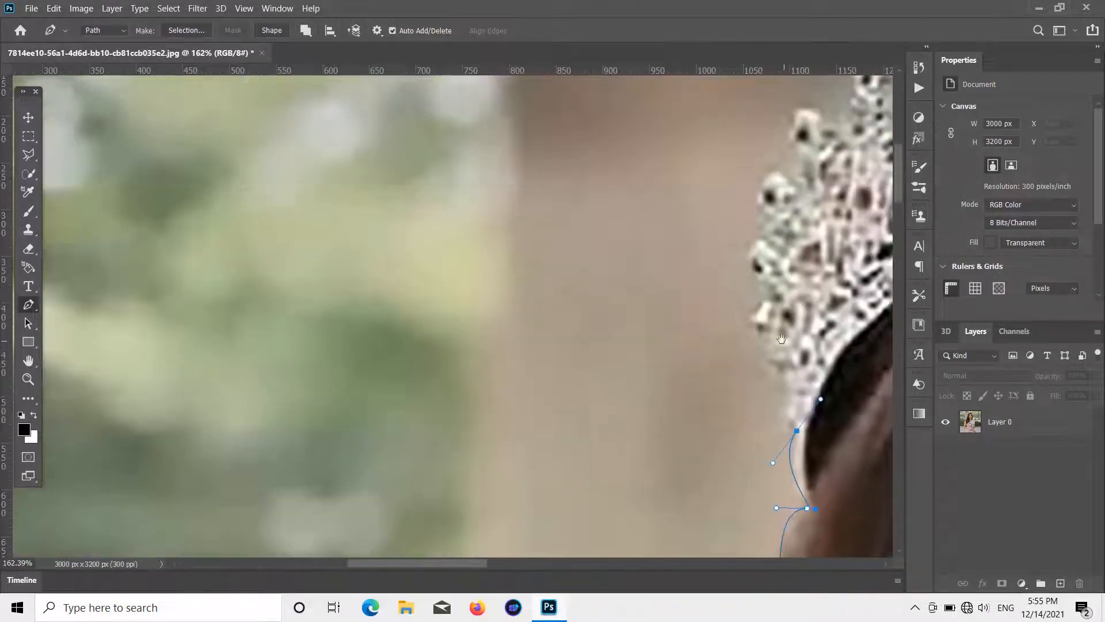
Trace the path up the lower left edge of the crown, following its first gem bumps.
{"action": "left_click_drag", "start_coordinate": [781, 339], "coordinate": [302, 172]}
{"action": "scroll", "coordinate": [347, 266], "scroll_direction": "up", "scroll_amount": 3}
{"action": "left_click", "coordinate": [303, 347]}
{"action": "left_click_drag", "start_coordinate": [341, 350], "coordinate": [300, 415]}
{"action": "scroll", "coordinate": [307, 356], "scroll_direction": "up", "scroll_amount": 2}
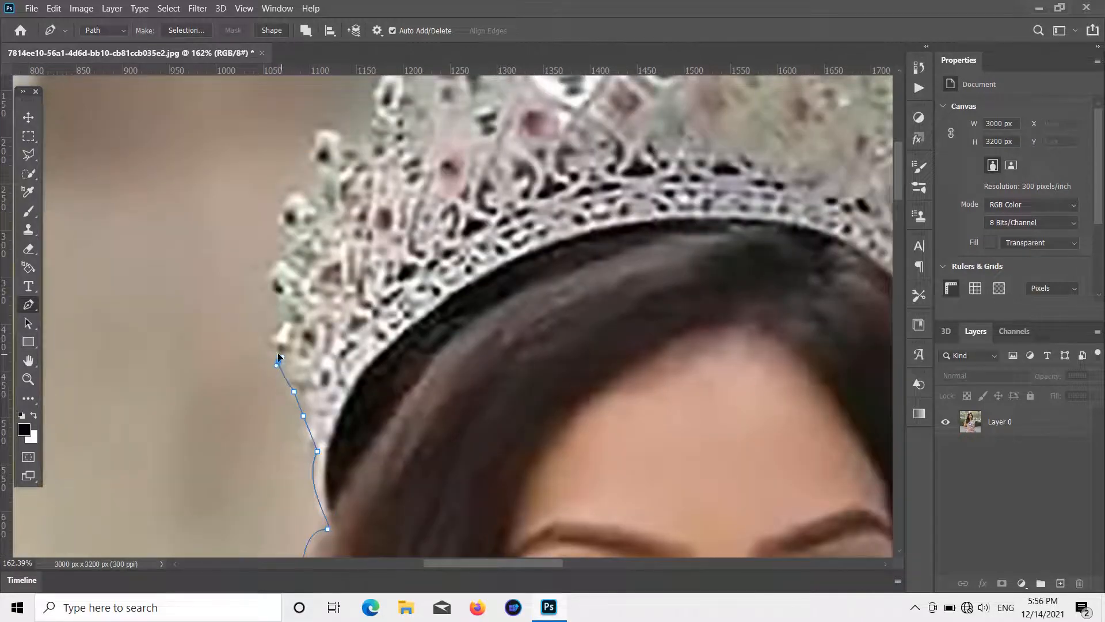
{"action": "left_click_drag", "start_coordinate": [279, 260], "coordinate": [301, 233]}
{"action": "scroll", "coordinate": [291, 230], "scroll_direction": "up", "scroll_amount": 4}
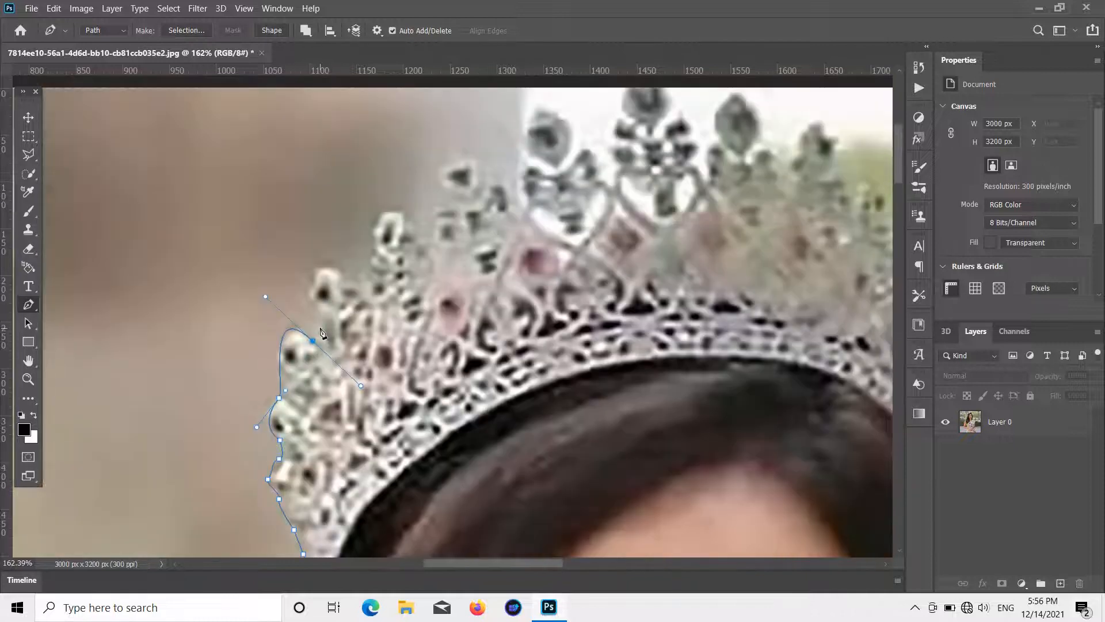
Continue the path around the stepped gem tips on the crown's left side, undoing misplaced anchors and refining the curve handles.
{"action": "left_click_drag", "start_coordinate": [312, 341], "coordinate": [352, 380]}
{"action": "left_click_drag", "start_coordinate": [341, 285], "coordinate": [403, 357]}
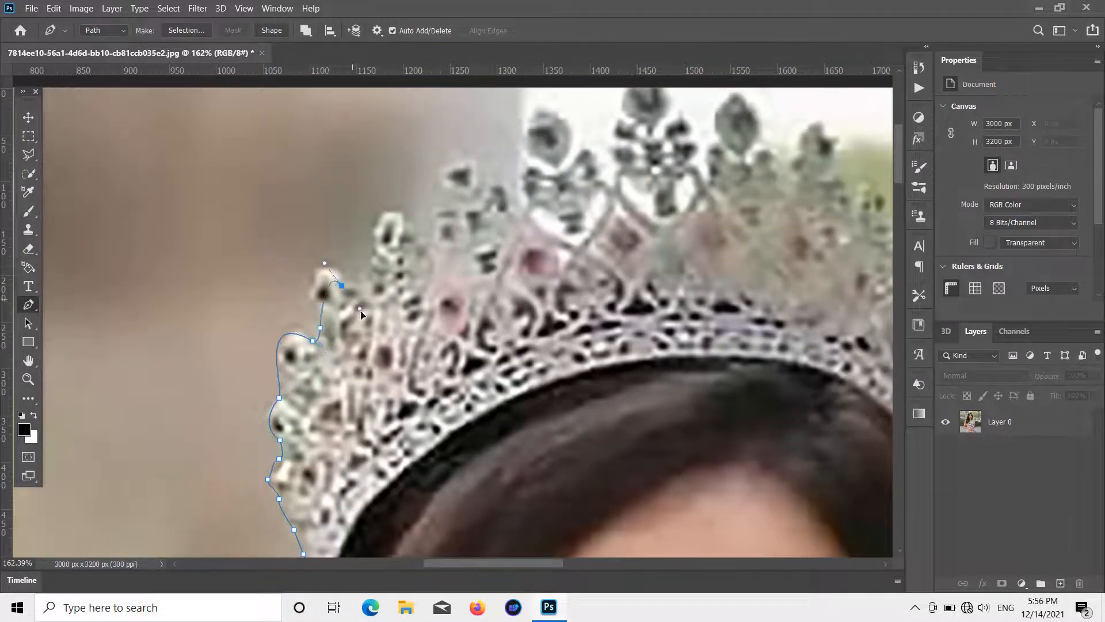
{"action": "key", "text": "ctrl+z"}
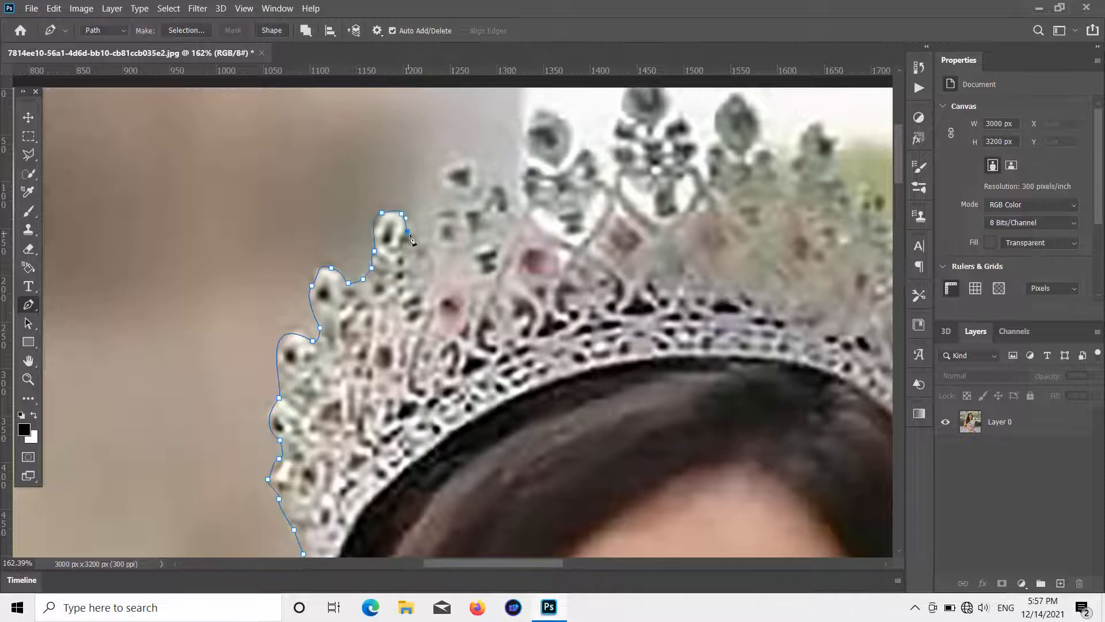
{"action": "left_click_drag", "start_coordinate": [438, 201], "coordinate": [518, 218]}
{"action": "key", "text": "ctrl+z"}
{"action": "left_click", "coordinate": [460, 212]}
{"action": "left_click_drag", "start_coordinate": [436, 179], "coordinate": [445, 174], "text": "ctrl"}
{"action": "left_click_drag", "start_coordinate": [436, 186], "coordinate": [442, 198], "text": "ctrl"}
{"action": "scroll", "coordinate": [497, 195], "scroll_direction": "up", "scroll_amount": 1}
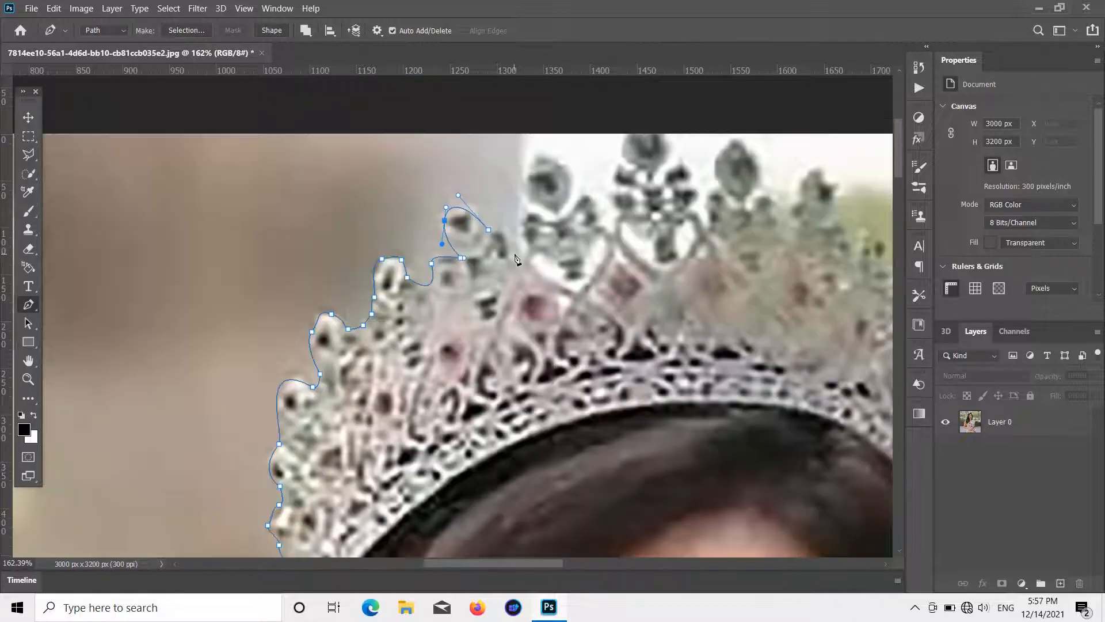
Trace the path over the tall peak beside the crown's centre and around the central tip.
{"action": "left_click", "coordinate": [510, 230]}
{"action": "left_click", "coordinate": [524, 208]}
{"action": "scroll", "coordinate": [524, 208], "scroll_direction": "up", "scroll_amount": 2}
{"action": "left_click_drag", "start_coordinate": [576, 299], "coordinate": [631, 395]}
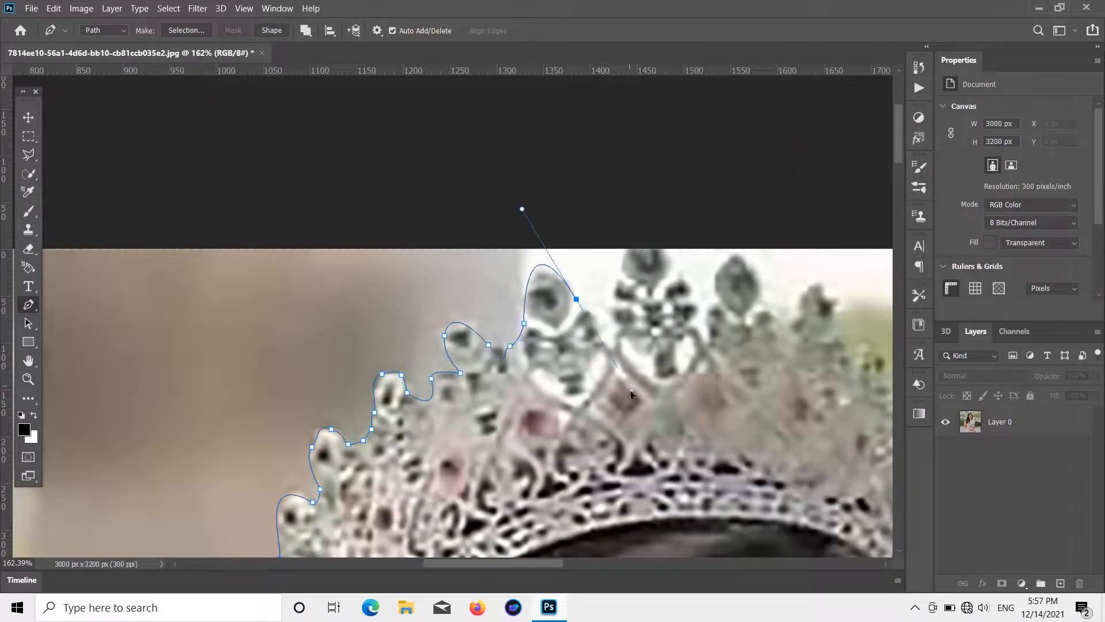
{"action": "left_click", "coordinate": [611, 321]}
{"action": "scroll", "coordinate": [618, 329], "scroll_direction": "up", "scroll_amount": 2}
{"action": "scroll", "coordinate": [619, 329], "scroll_direction": "down", "scroll_amount": 1}
{"action": "left_click", "coordinate": [620, 348]}
{"action": "left_click", "coordinate": [661, 341]}
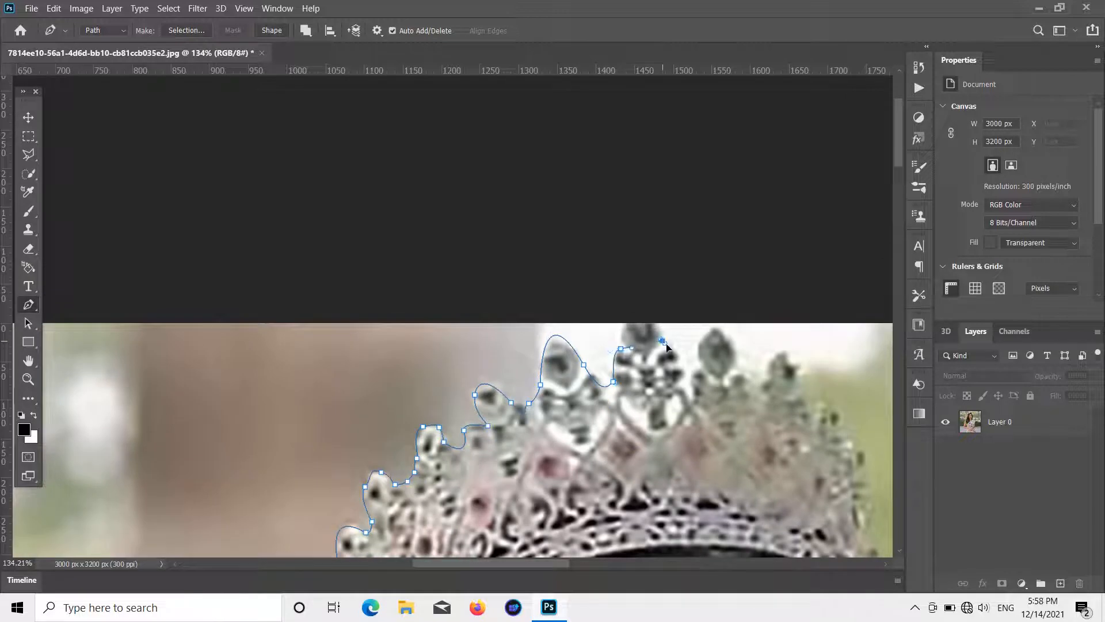
Trace the path from the crown's central tip over the remaining peaks and down its right edge.
{"action": "left_click_drag", "start_coordinate": [689, 386], "coordinate": [735, 328]}
{"action": "left_click_drag", "start_coordinate": [577, 465], "coordinate": [320, 286]}
{"action": "left_click", "coordinate": [498, 202]}
{"action": "left_click", "coordinate": [512, 184]}
{"action": "left_click_drag", "start_coordinate": [542, 217], "coordinate": [535, 271]}
{"action": "left_click", "coordinate": [557, 229]}
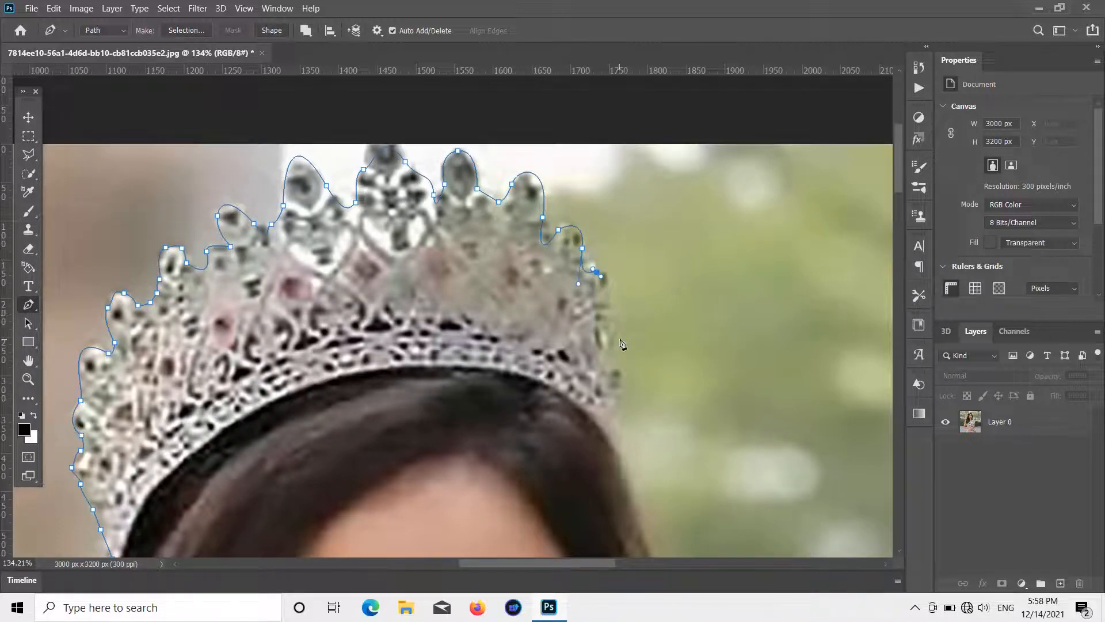
{"action": "left_click_drag", "start_coordinate": [612, 339], "coordinate": [586, 403]}
Extend the path from the crown's base to the hair beside the forehead and adjust the curve to fit.
{"action": "scroll", "coordinate": [592, 493], "scroll_direction": "down", "scroll_amount": 5}
{"action": "scroll", "coordinate": [598, 235], "scroll_direction": "up", "scroll_amount": 3}
{"action": "left_click_drag", "start_coordinate": [530, 316], "coordinate": [538, 325]}
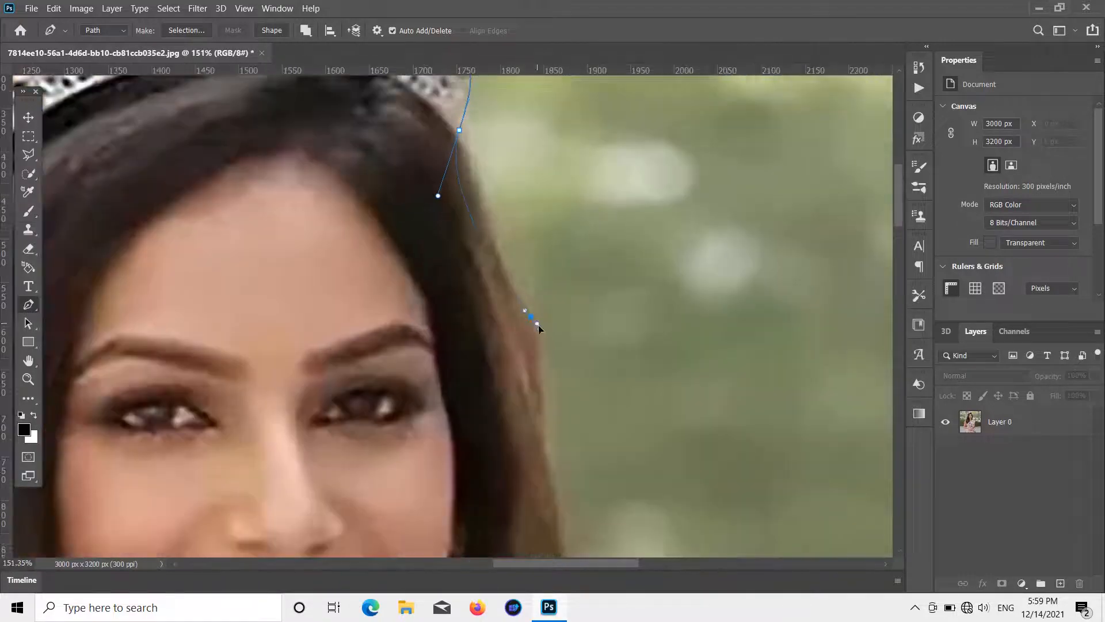
{"action": "left_click_drag", "start_coordinate": [440, 199], "coordinate": [453, 159]}
{"action": "scroll", "coordinate": [463, 178], "scroll_direction": "up", "scroll_amount": 4}
{"action": "left_click_drag", "start_coordinate": [481, 203], "coordinate": [469, 235]}
Continue the path down the outer edge of the hair beside the face and reshape the curve.
{"action": "scroll", "coordinate": [512, 162], "scroll_direction": "down", "scroll_amount": 9}
{"action": "left_click_drag", "start_coordinate": [558, 307], "coordinate": [579, 317]}
{"action": "scroll", "coordinate": [548, 371], "scroll_direction": "down", "scroll_amount": 4}
{"action": "scroll", "coordinate": [505, 392], "scroll_direction": "up", "scroll_amount": 2}
{"action": "left_click_drag", "start_coordinate": [582, 215], "coordinate": [581, 247]}
{"action": "scroll", "coordinate": [577, 247], "scroll_direction": "up", "scroll_amount": 2}
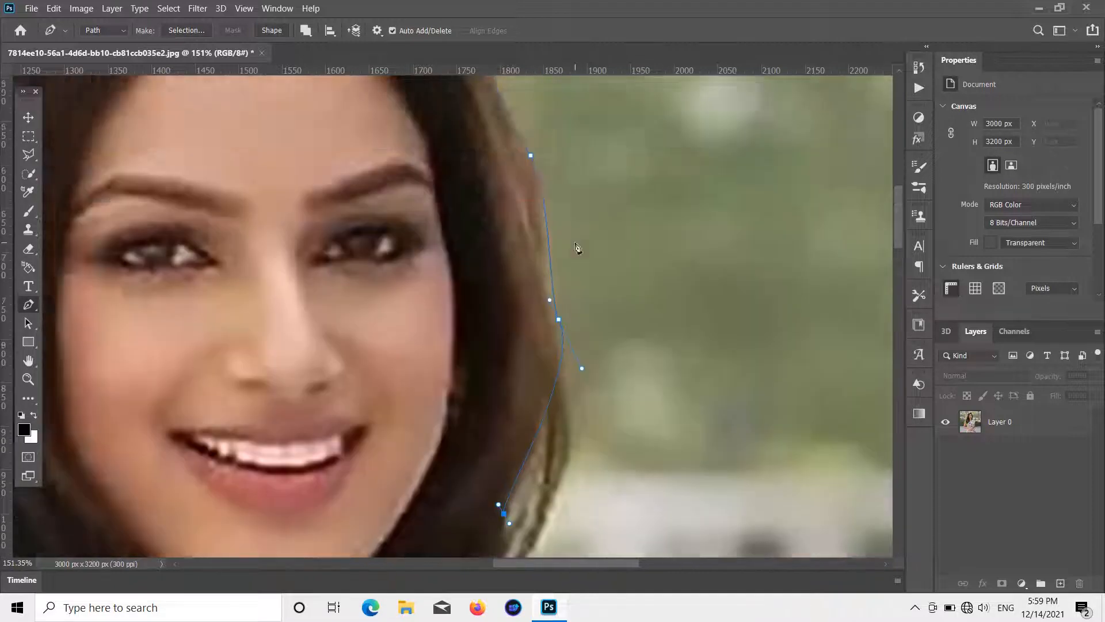
Trace the path past the lower hair curl and along the top of the dress shoulder.
{"action": "scroll", "coordinate": [576, 250], "scroll_direction": "down", "scroll_amount": 6}
{"action": "left_click_drag", "start_coordinate": [499, 360], "coordinate": [550, 394]}
{"action": "scroll", "coordinate": [549, 392], "scroll_direction": "down", "scroll_amount": 1}
{"action": "left_click", "coordinate": [502, 349]}
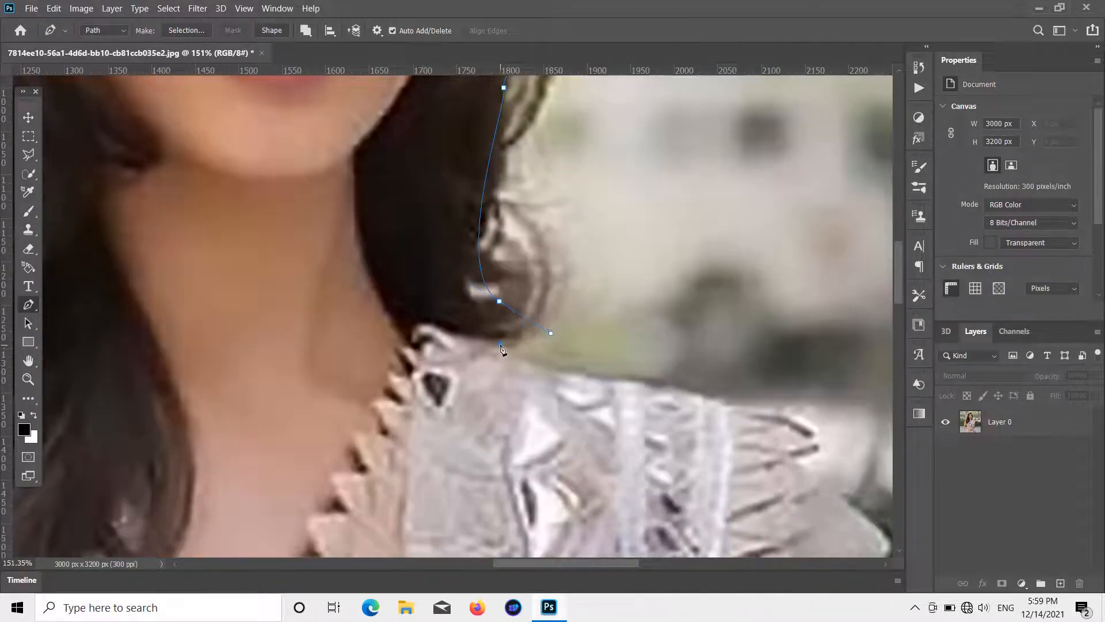
{"action": "left_click_drag", "start_coordinate": [653, 383], "coordinate": [695, 387]}
{"action": "left_click", "coordinate": [730, 407]}
{"action": "scroll", "coordinate": [697, 388], "scroll_direction": "down", "scroll_amount": 1}
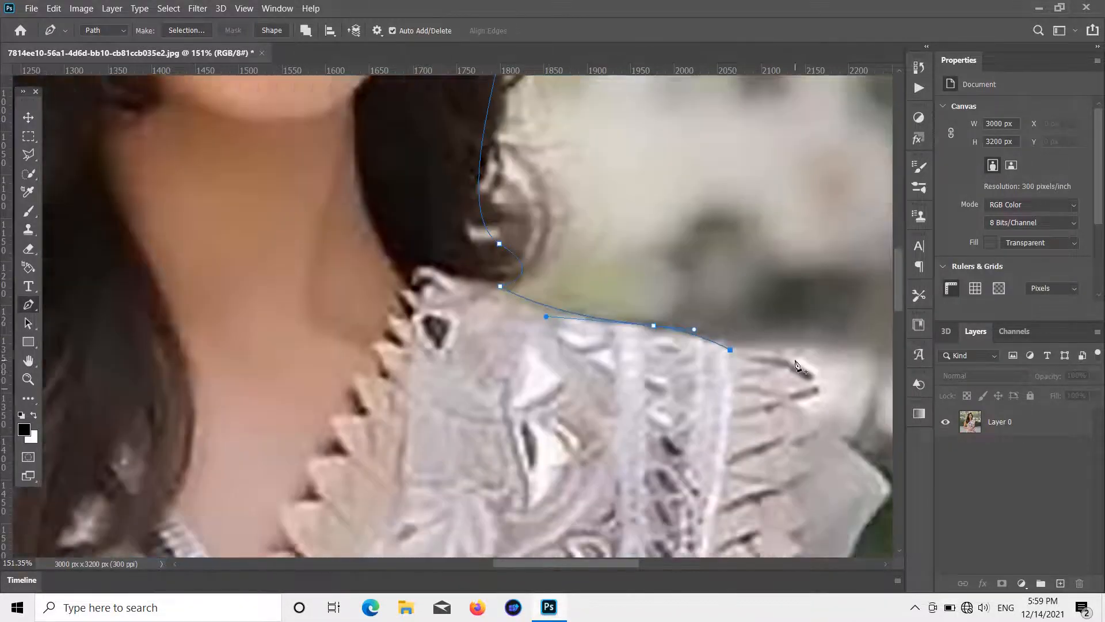
Trace the path around the pointed sleeve and down the scalloped trim, undoing the misplaced anchor.
{"action": "scroll", "coordinate": [797, 364], "scroll_direction": "down", "scroll_amount": 3}
{"action": "scroll", "coordinate": [864, 489], "scroll_direction": "up", "scroll_amount": 3}
{"action": "left_click_drag", "start_coordinate": [737, 232], "coordinate": [742, 252]}
{"action": "scroll", "coordinate": [755, 266], "scroll_direction": "down", "scroll_amount": 3}
{"action": "scroll", "coordinate": [852, 300], "scroll_direction": "up", "scroll_amount": 2}
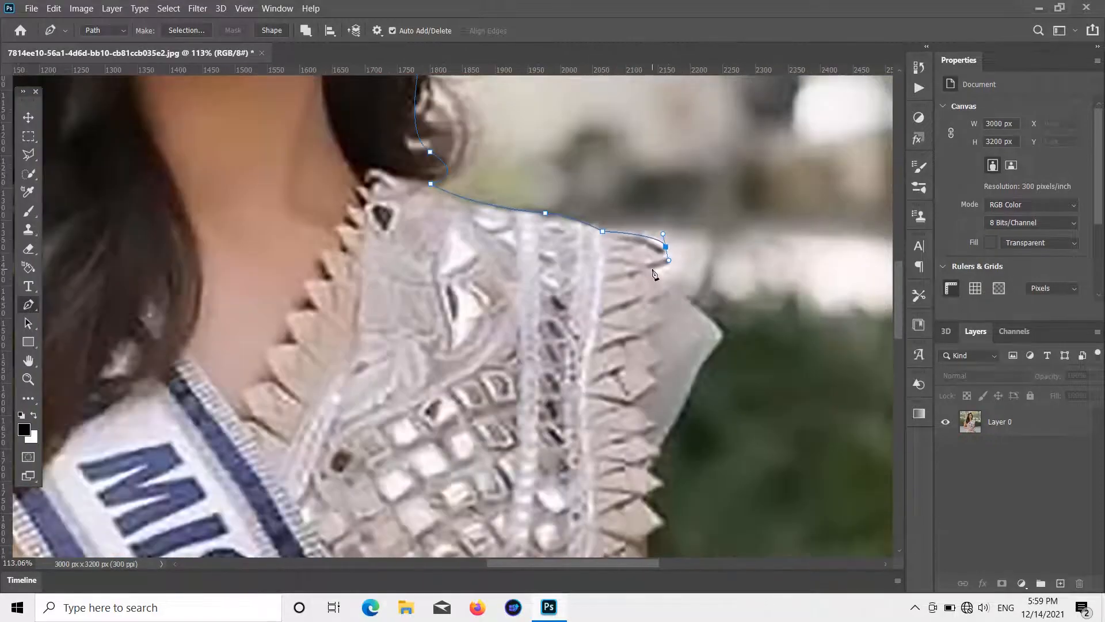
{"action": "key", "text": "ctrl+z"}
{"action": "scroll", "coordinate": [692, 387], "scroll_direction": "down", "scroll_amount": 3}
{"action": "left_click", "coordinate": [650, 271]}
{"action": "scroll", "coordinate": [670, 334], "scroll_direction": "down", "scroll_amount": 2}
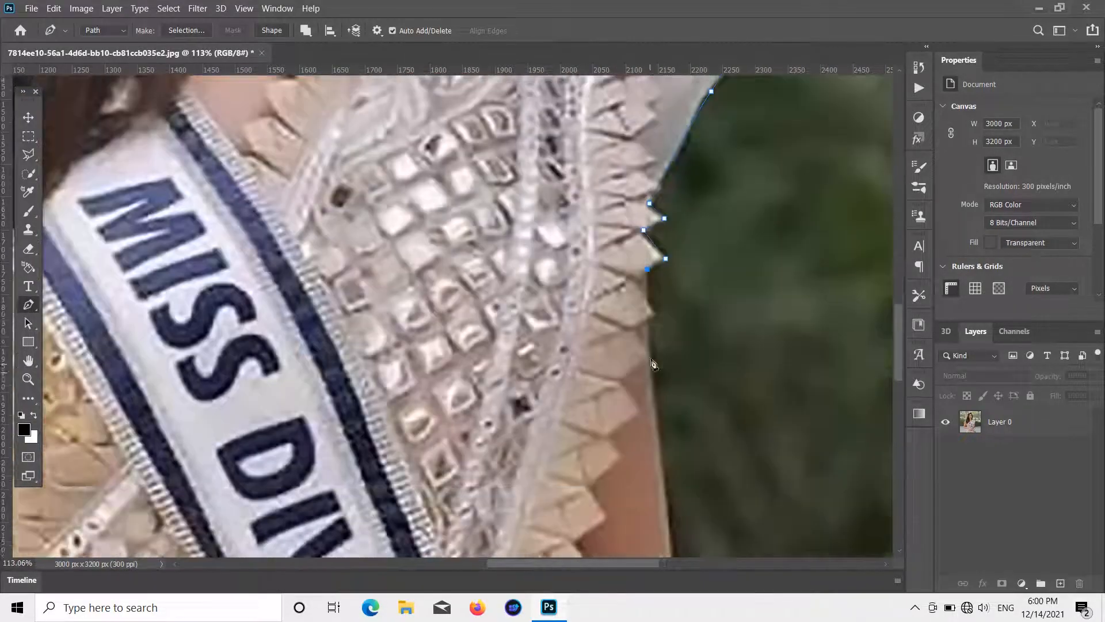
Continue the path from the dress trim down the arm and around the elbow on the image's right side.
{"action": "left_click", "coordinate": [649, 305]}
{"action": "scroll", "coordinate": [677, 402], "scroll_direction": "down", "scroll_amount": 3}
{"action": "scroll", "coordinate": [685, 433], "scroll_direction": "down", "scroll_amount": 3}
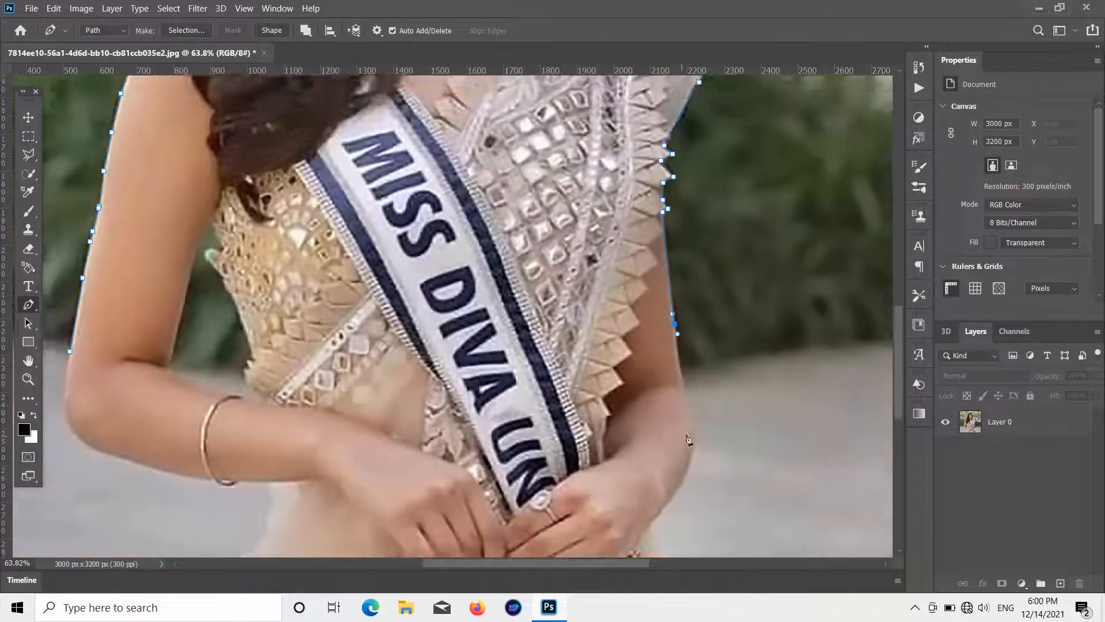
{"action": "left_click", "coordinate": [685, 365]}
{"action": "scroll", "coordinate": [702, 405], "scroll_direction": "down", "scroll_amount": 2}
{"action": "left_click_drag", "start_coordinate": [690, 444], "coordinate": [743, 441]}
Trace the path from the forearm down the sash edge, then below the canvas edge to the opposite side of the skirt.
{"action": "left_click", "coordinate": [652, 360]}
{"action": "left_click", "coordinate": [660, 413]}
{"action": "scroll", "coordinate": [740, 514], "scroll_direction": "down", "scroll_amount": 1}
{"action": "left_click", "coordinate": [659, 492]}
{"action": "left_click", "coordinate": [443, 486]}
{"action": "left_click", "coordinate": [225, 477]}
{"action": "left_click", "coordinate": [222, 455]}
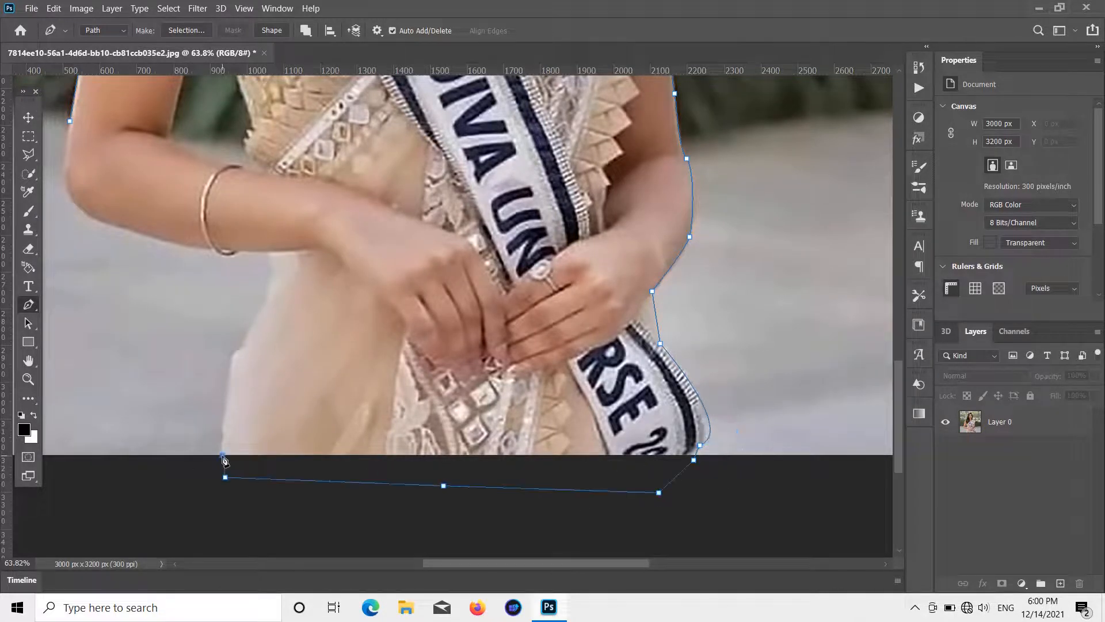
Trace the path up the skirt's left edge to the forearm and around the underside of the bangle.
{"action": "left_click_drag", "start_coordinate": [232, 353], "coordinate": [270, 316]}
{"action": "scroll", "coordinate": [282, 343], "scroll_direction": "up", "scroll_amount": 1}
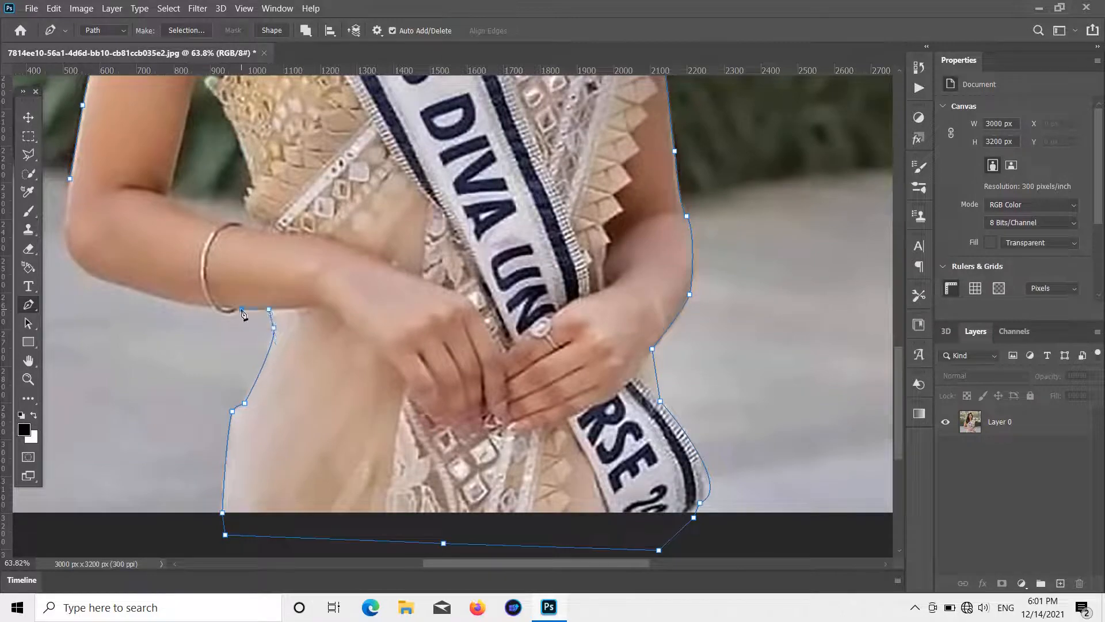
{"action": "scroll", "coordinate": [243, 313], "scroll_direction": "up", "scroll_amount": 5}
{"action": "left_click_drag", "start_coordinate": [184, 301], "coordinate": [142, 252]}
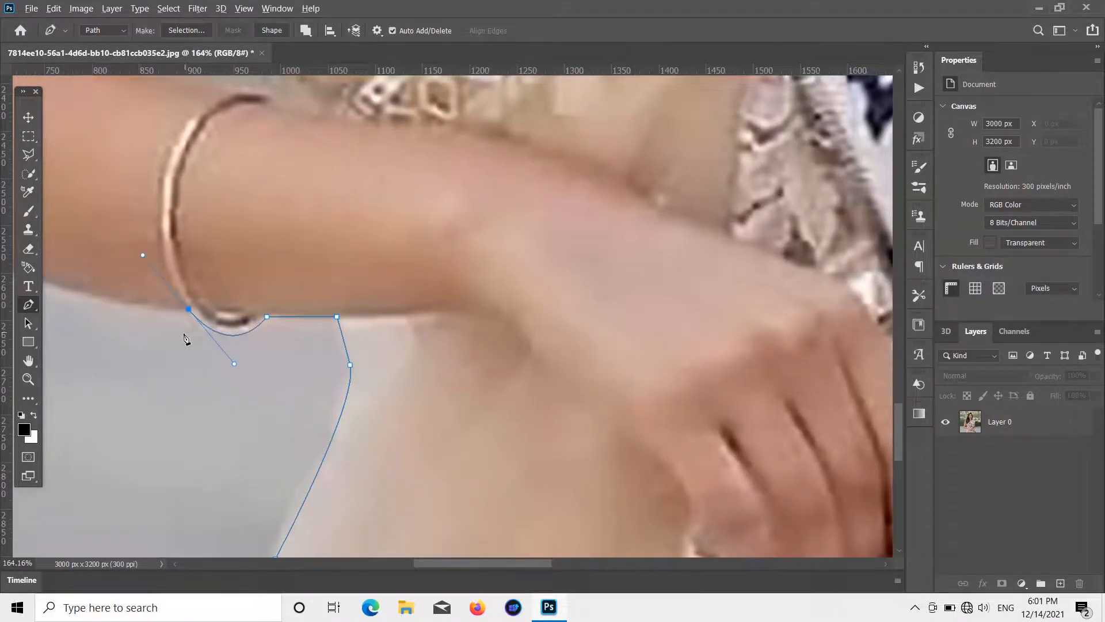
Trace the path along the forearm's underside from the bangle, adjusting the curve handles, and close it around the elbow.
{"action": "scroll", "coordinate": [185, 338], "scroll_direction": "down", "scroll_amount": 8}
{"action": "scroll", "coordinate": [226, 357], "scroll_direction": "up", "scroll_amount": 5}
{"action": "left_click_drag", "start_coordinate": [219, 386], "coordinate": [209, 341]}
{"action": "left_click_drag", "start_coordinate": [362, 397], "coordinate": [379, 420]}
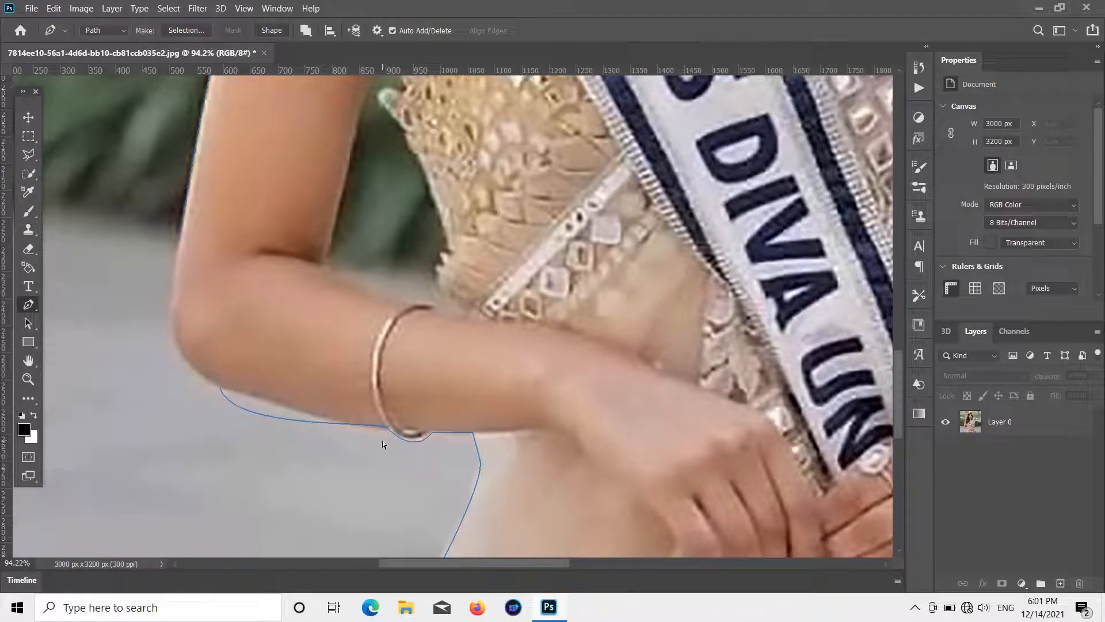
{"action": "key", "text": "ctrl+z"}
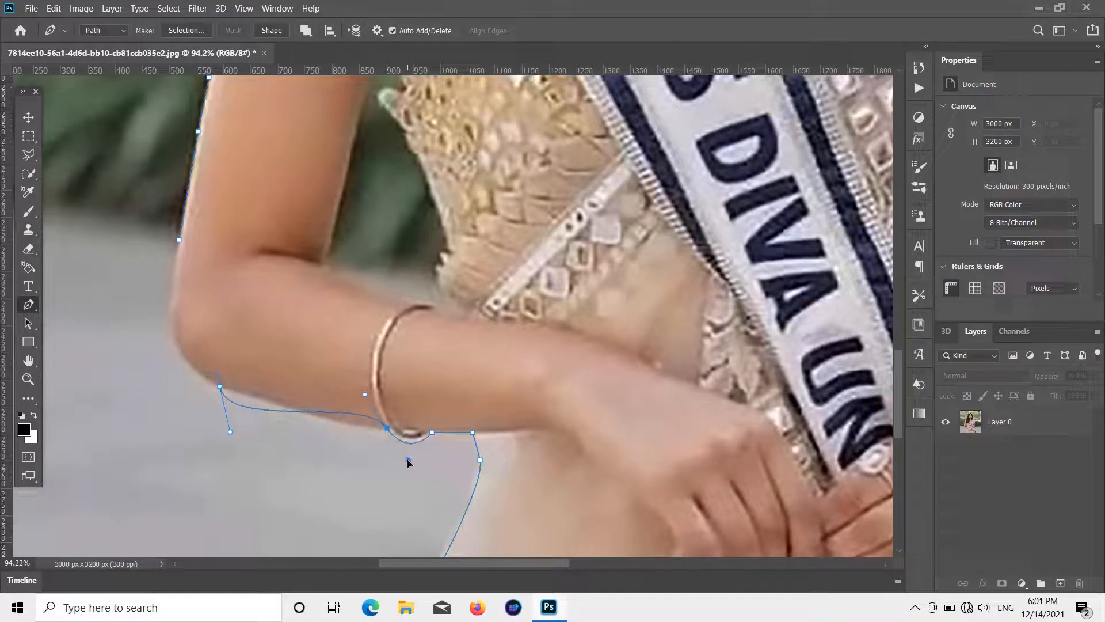
{"action": "left_click_drag", "start_coordinate": [365, 395], "coordinate": [381, 420]}
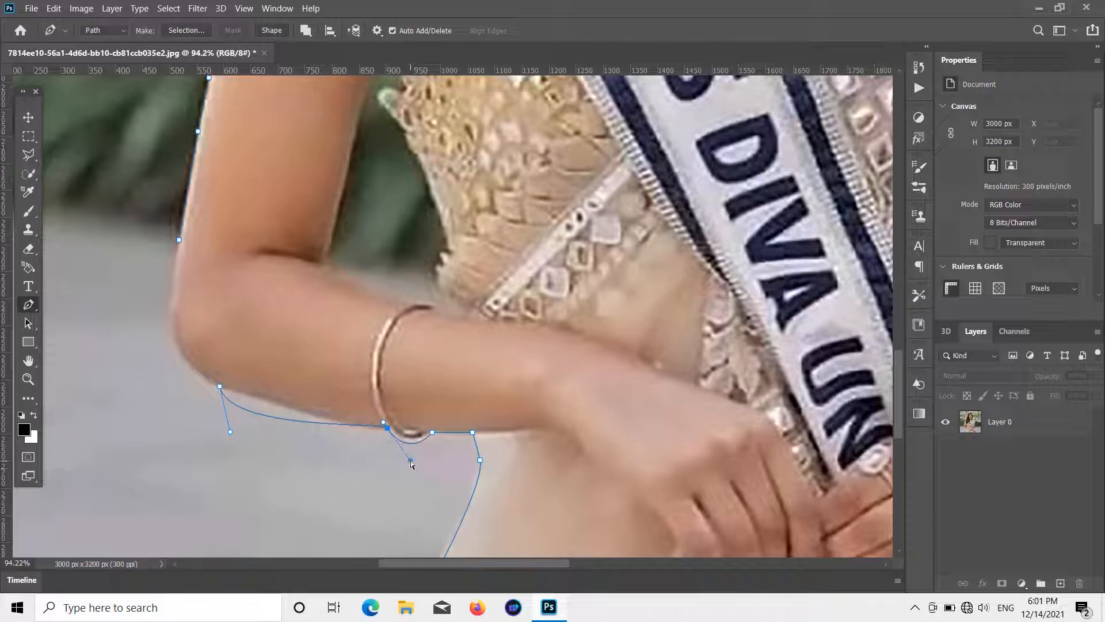
{"action": "left_click_drag", "start_coordinate": [231, 431], "coordinate": [266, 408]}
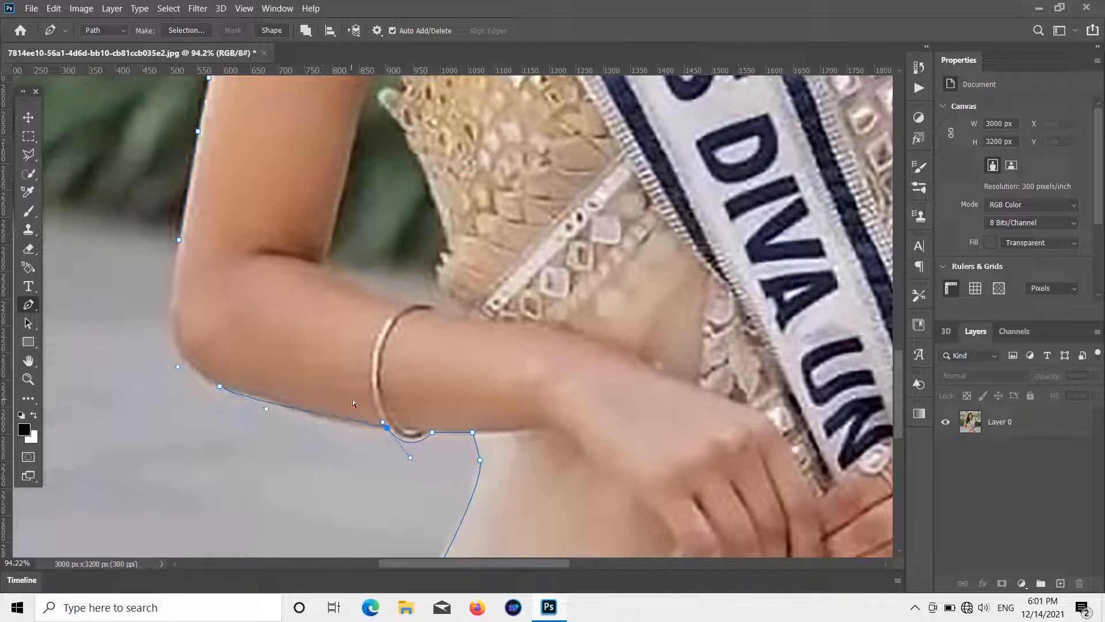
{"action": "left_click_drag", "start_coordinate": [383, 422], "coordinate": [407, 442]}
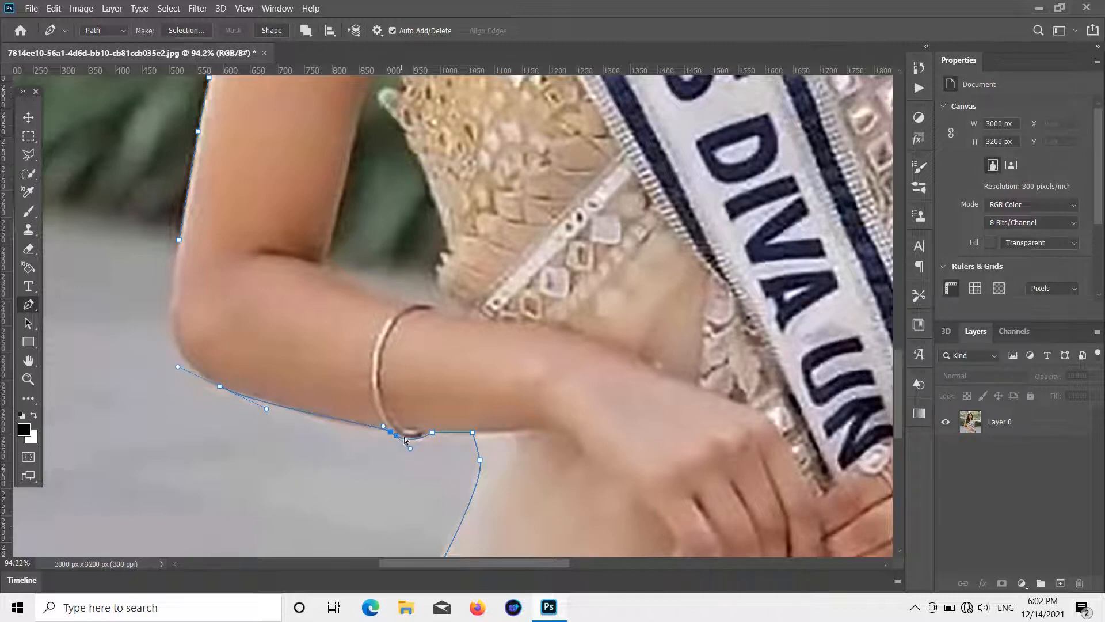
{"action": "scroll", "coordinate": [209, 377], "scroll_direction": "up", "scroll_amount": 1}
{"action": "left_click_drag", "start_coordinate": [173, 318], "coordinate": [184, 265]}
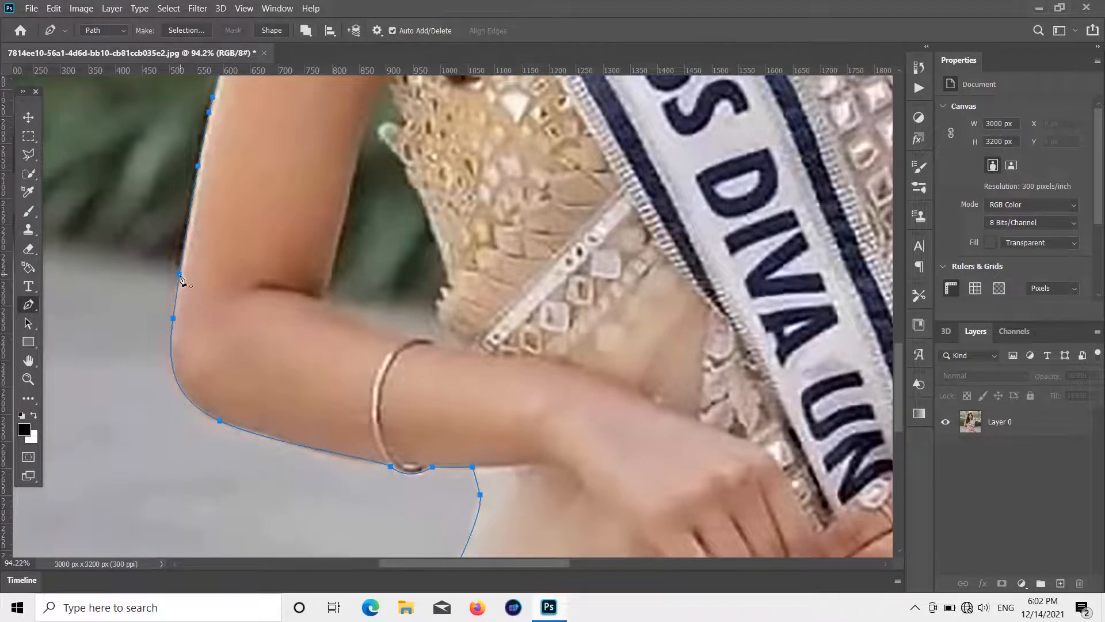
Convert the closed path to a selection to copy the woman onto a new layer, and hide Layer 0.
{"action": "scroll", "coordinate": [180, 279], "scroll_direction": "down", "scroll_amount": 5}
{"action": "right_click", "coordinate": [472, 274]}
{"action": "left_click", "coordinate": [540, 339]}
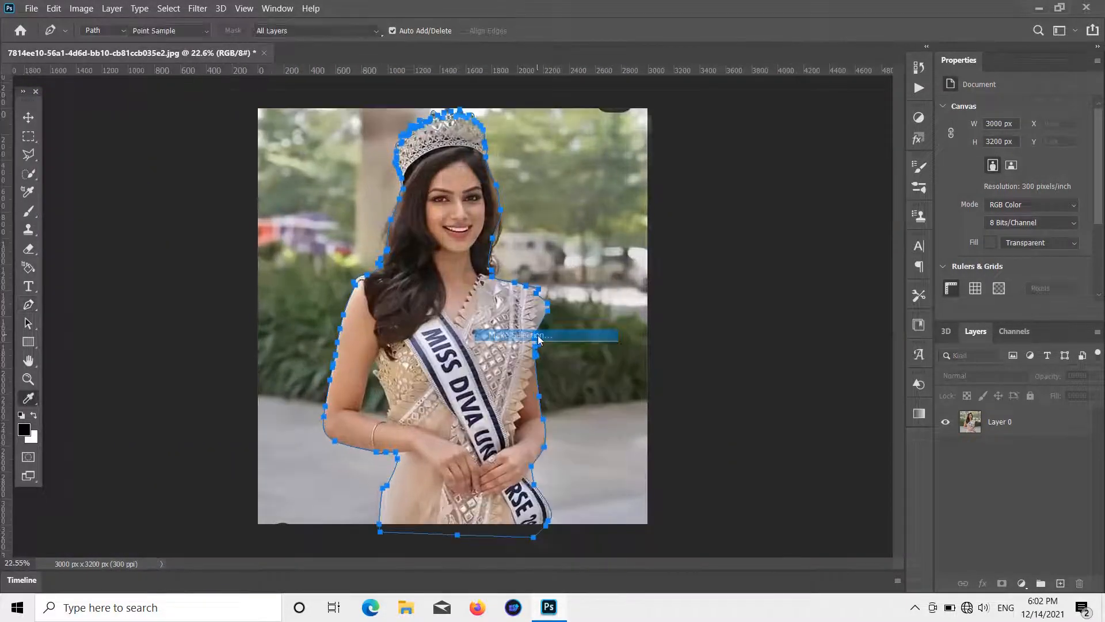
{"action": "left_click", "coordinate": [626, 150]}
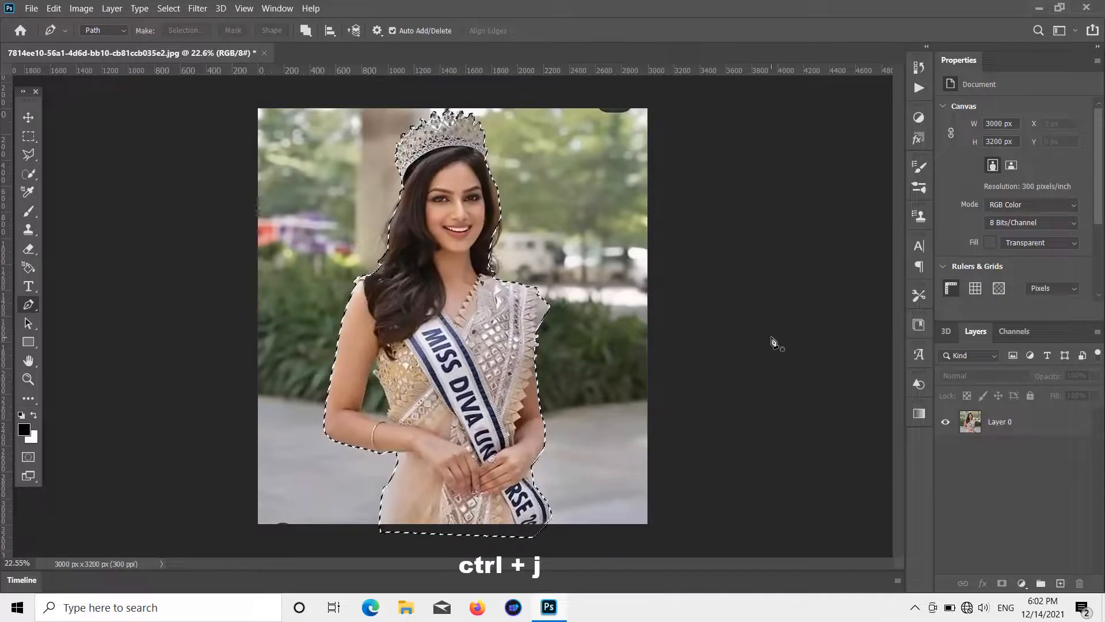
{"action": "key", "text": "ctrl+j"}
{"action": "left_click", "coordinate": [945, 451]}
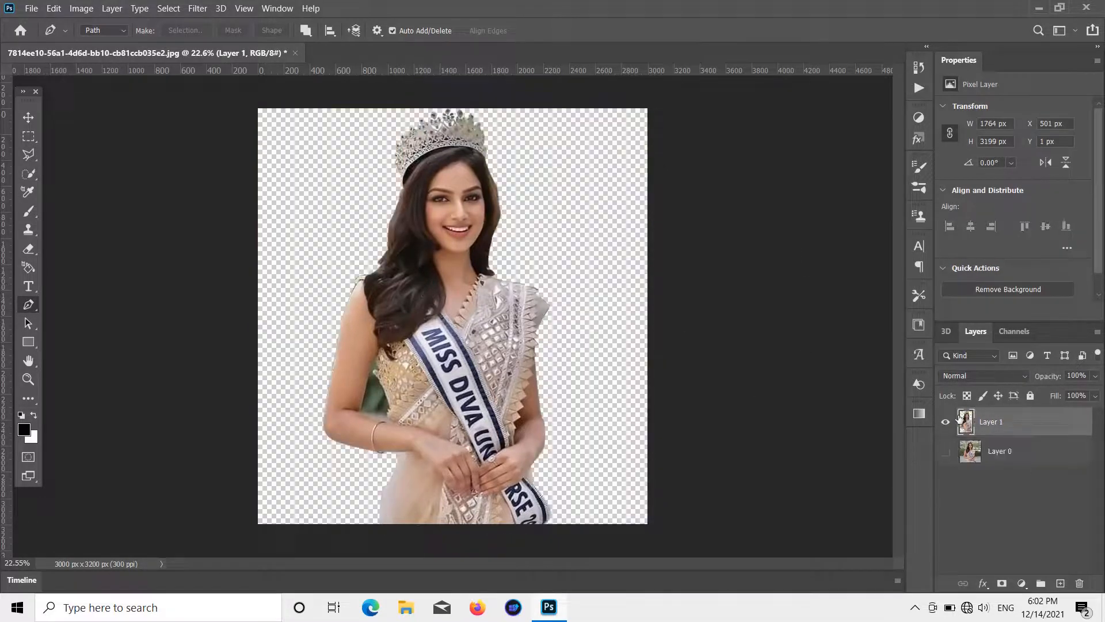
Start a path around the gap between arm and torso, following the inner upper arm and the forearm's upper edge to the bangle.
{"action": "scroll", "coordinate": [377, 337], "scroll_direction": "up", "scroll_amount": 5}
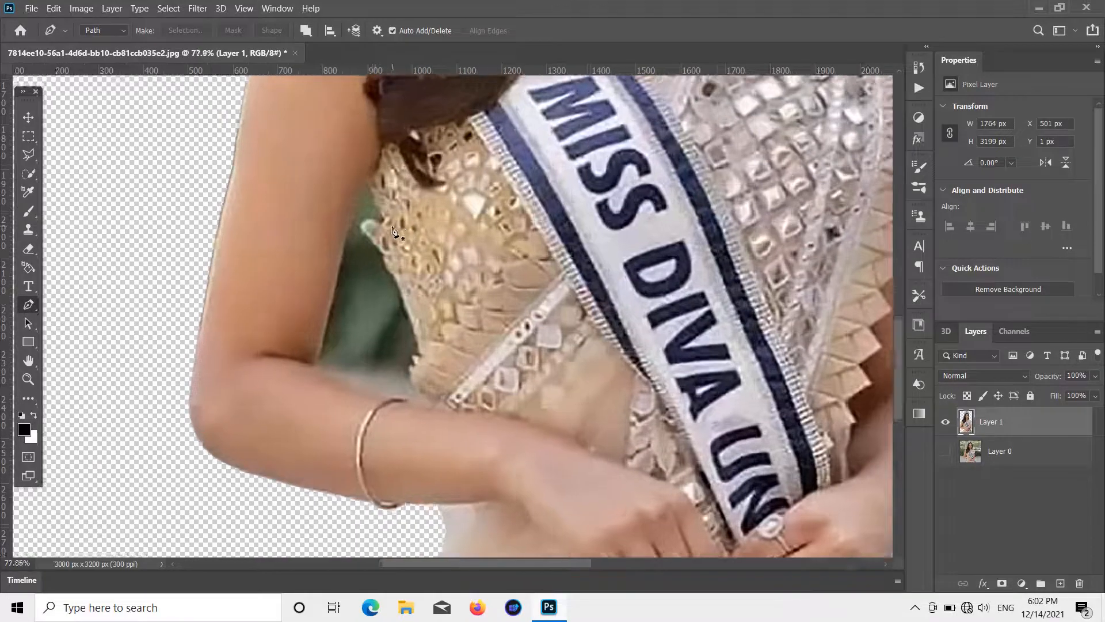
{"action": "scroll", "coordinate": [393, 230], "scroll_direction": "up", "scroll_amount": 2}
{"action": "left_click", "coordinate": [358, 171]}
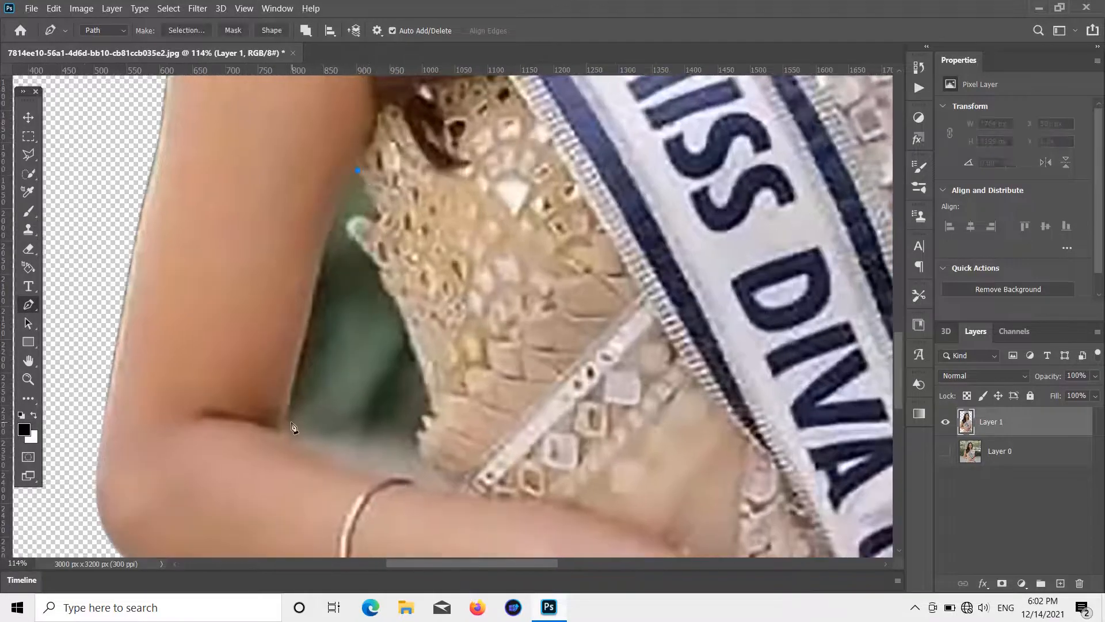
{"action": "left_click_drag", "start_coordinate": [290, 428], "coordinate": [281, 516]}
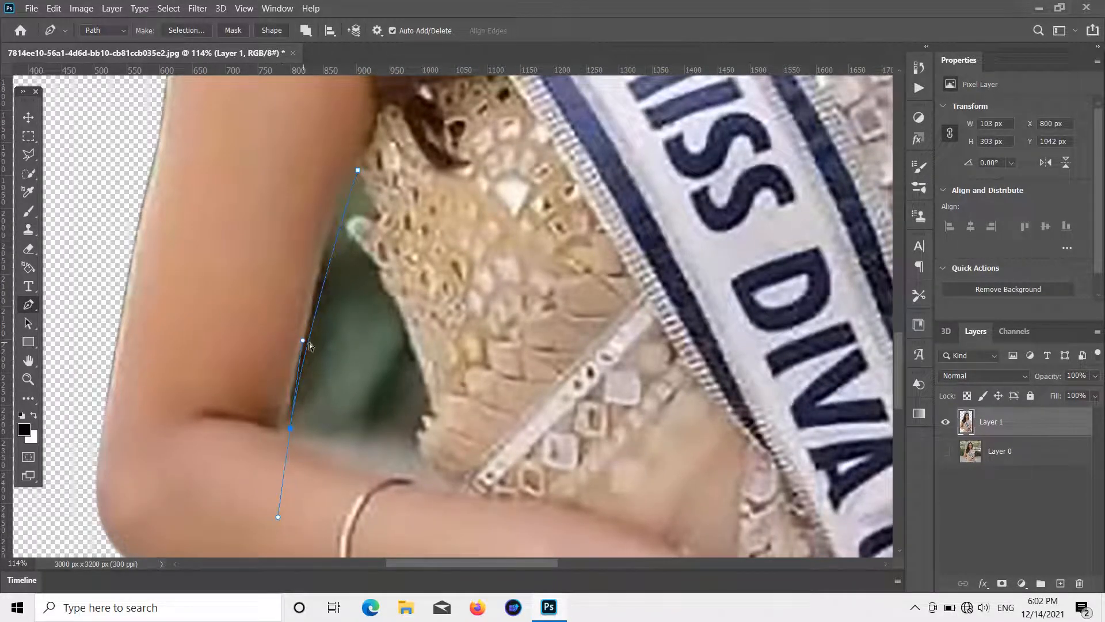
{"action": "left_click_drag", "start_coordinate": [304, 336], "coordinate": [310, 245]}
{"action": "scroll", "coordinate": [290, 382], "scroll_direction": "down", "scroll_amount": 2}
{"action": "left_click_drag", "start_coordinate": [290, 336], "coordinate": [283, 337]}
{"action": "left_click", "coordinate": [415, 383]}
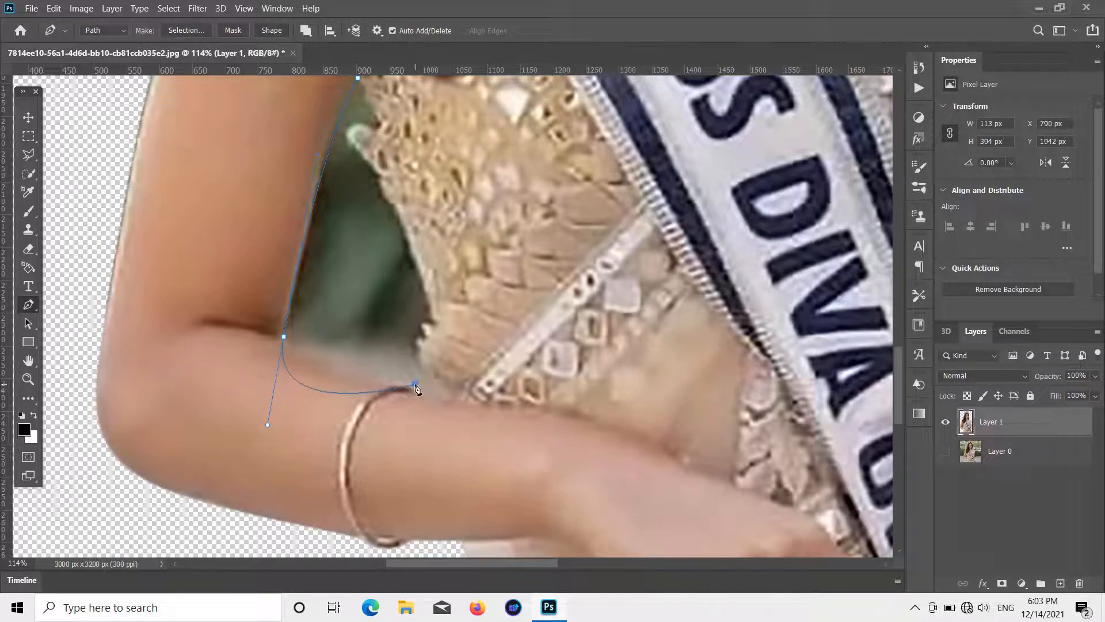
{"action": "left_click_drag", "start_coordinate": [268, 424], "coordinate": [274, 355]}
{"action": "left_click_drag", "start_coordinate": [353, 165], "coordinate": [323, 125]}
Continue the gap's path up the dress's jagged edge and close it at the armpit.
{"action": "scroll", "coordinate": [482, 257], "scroll_direction": "up", "scroll_amount": 1}
{"action": "left_click_drag", "start_coordinate": [415, 418], "coordinate": [420, 385]}
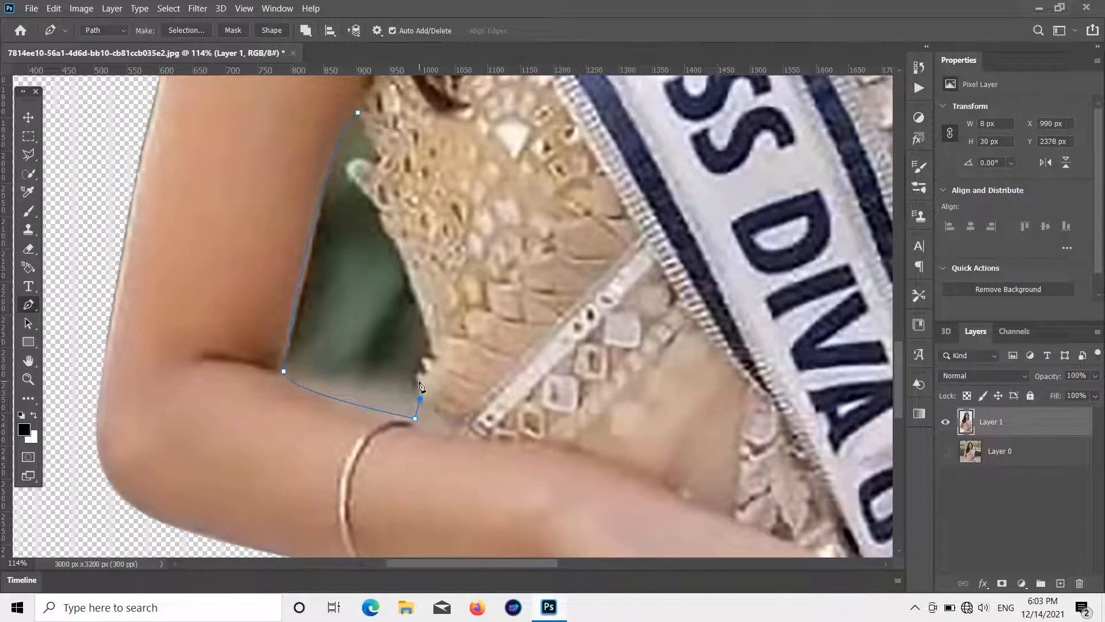
{"action": "left_click", "coordinate": [423, 357]}
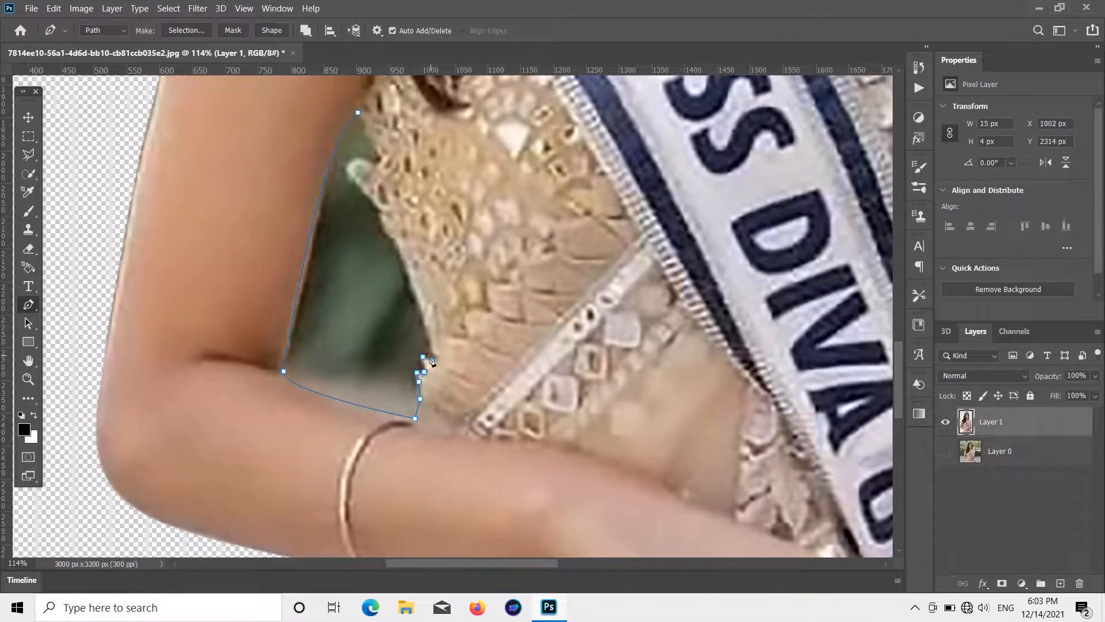
{"action": "left_click_drag", "start_coordinate": [391, 238], "coordinate": [384, 235]}
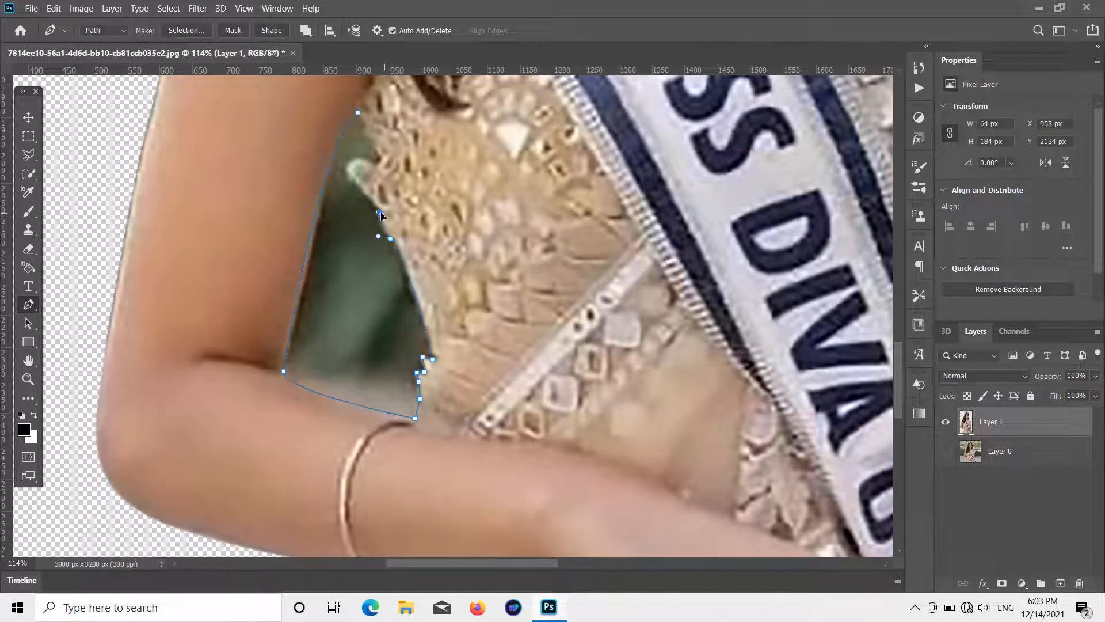
{"action": "left_click", "coordinate": [379, 212]}
{"action": "left_click", "coordinate": [352, 178]}
{"action": "mouse_move", "coordinate": [376, 165]}
{"action": "left_mouse_down"}
{"action": "mouse_move", "coordinate": [416, 185]}
{"action": "mouse_move", "coordinate": [411, 168]}
{"action": "mouse_move", "coordinate": [418, 195]}
{"action": "mouse_move", "coordinate": [390, 170]}
{"action": "left_mouse_up"}
{"action": "left_click", "coordinate": [360, 114]}
Convert the gap's path to a selection, delete the background inside it and deselect.
{"action": "right_click", "coordinate": [355, 230]}
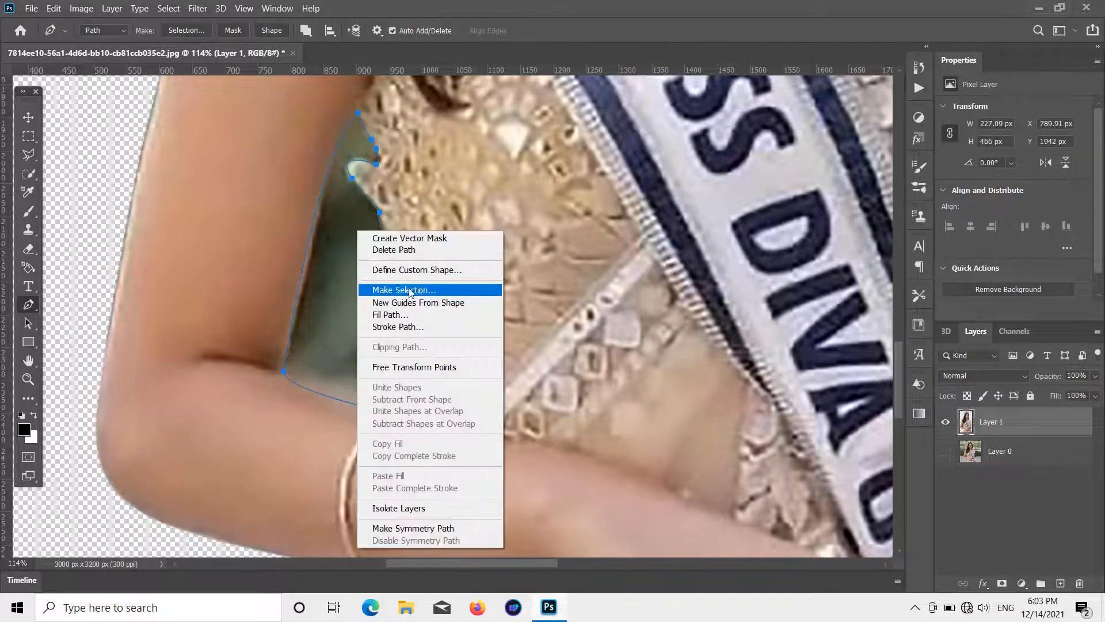
{"action": "left_click", "coordinate": [402, 289]}
{"action": "left_click", "coordinate": [627, 152]}
{"action": "key", "text": "BackSpace"}
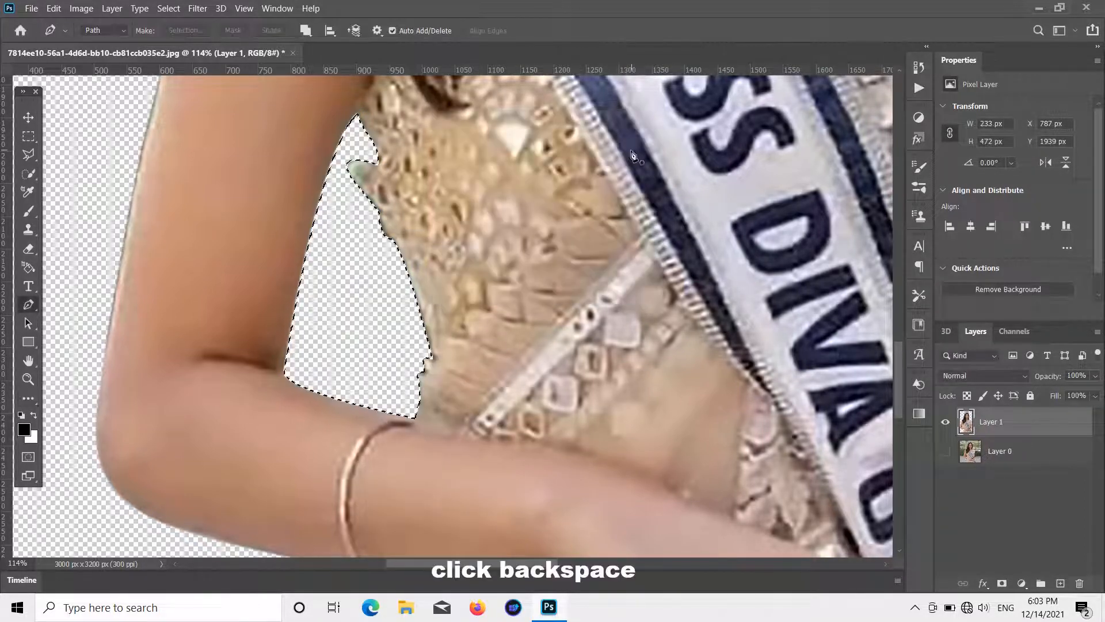
{"action": "key", "text": "ctrl+d"}
Clean up the skirt's outer edge below the forearm with a hard-edged 50 px Eraser.
{"action": "scroll", "coordinate": [562, 258], "scroll_direction": "down", "scroll_amount": 3}
{"action": "scroll", "coordinate": [561, 258], "scroll_direction": "down", "scroll_amount": 3}
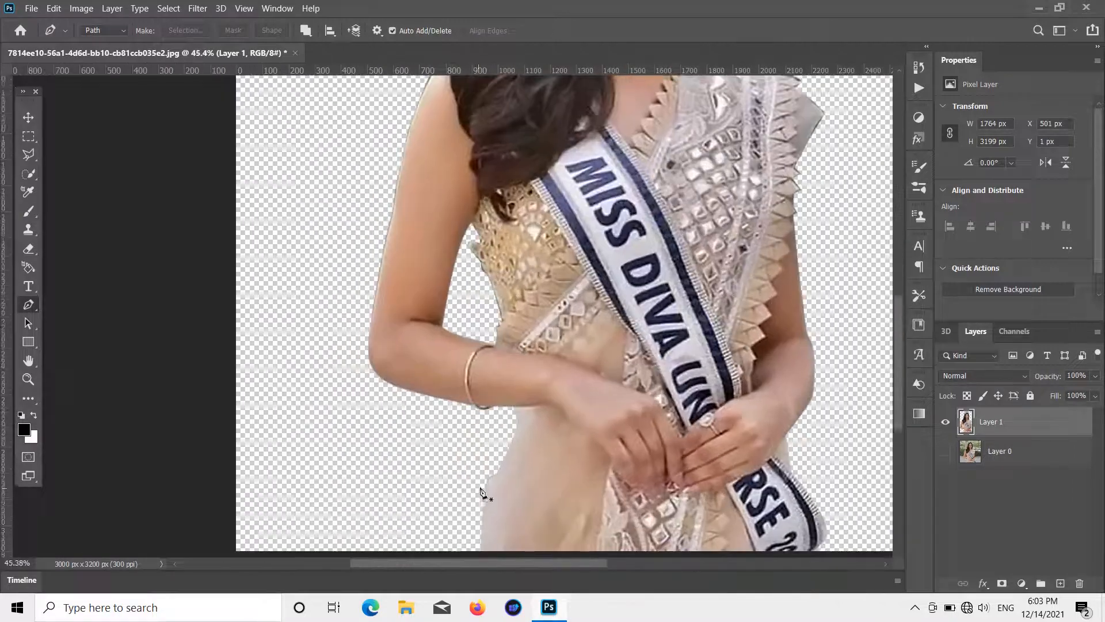
{"action": "scroll", "coordinate": [508, 482], "scroll_direction": "up", "scroll_amount": 4}
{"action": "left_click", "coordinate": [29, 249]}
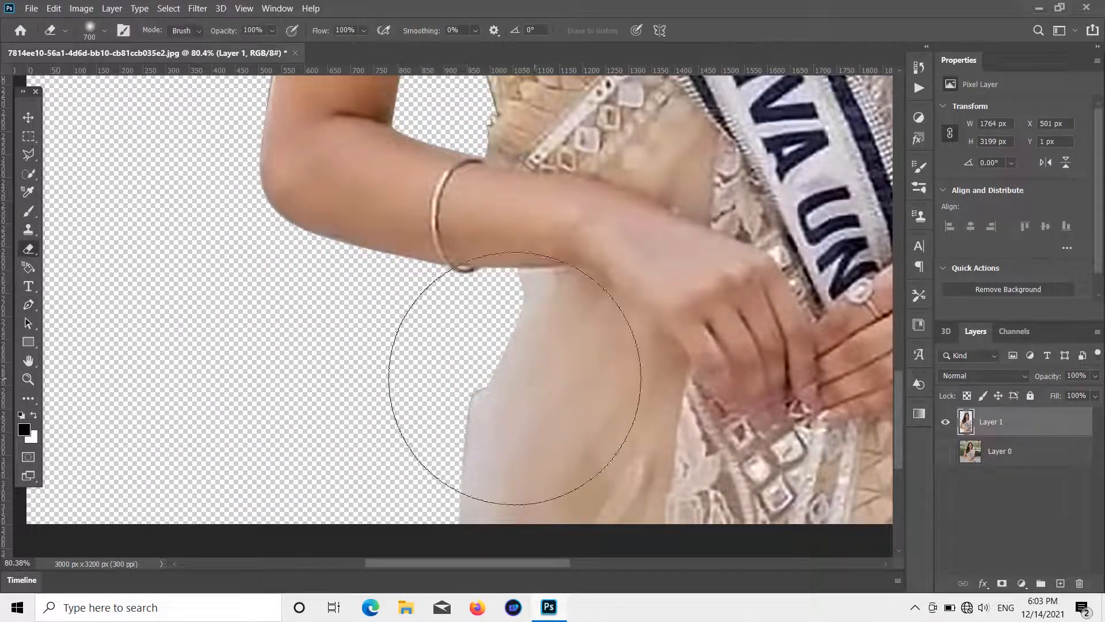
{"action": "key", "text": "bracketleft"}
{"action": "key", "text": "bracketleft"}
{"action": "key", "text": "bracketleft"}
{"action": "key", "text": "bracketleft"}
{"action": "key", "text": "bracketleft"}
{"action": "key", "text": "bracketleft"}
{"action": "key", "text": "bracketleft"}
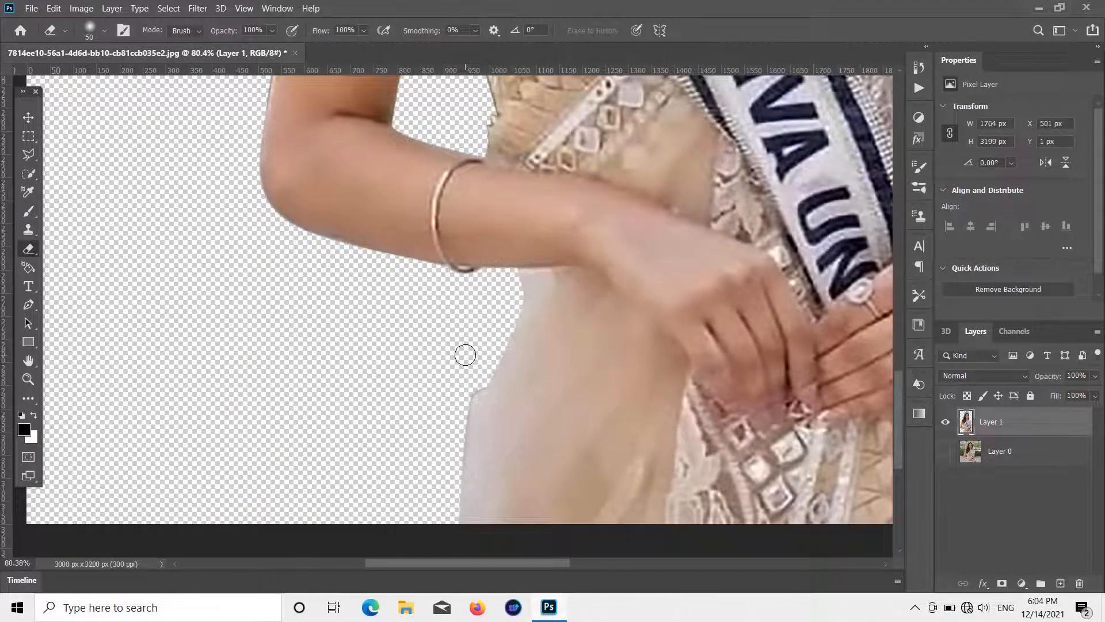
{"action": "left_click", "coordinate": [102, 28]}
{"action": "left_click_drag", "start_coordinate": [79, 110], "coordinate": [172, 109]}
{"action": "left_click", "coordinate": [103, 33]}
{"action": "scroll", "coordinate": [469, 451], "scroll_direction": "up", "scroll_amount": 3}
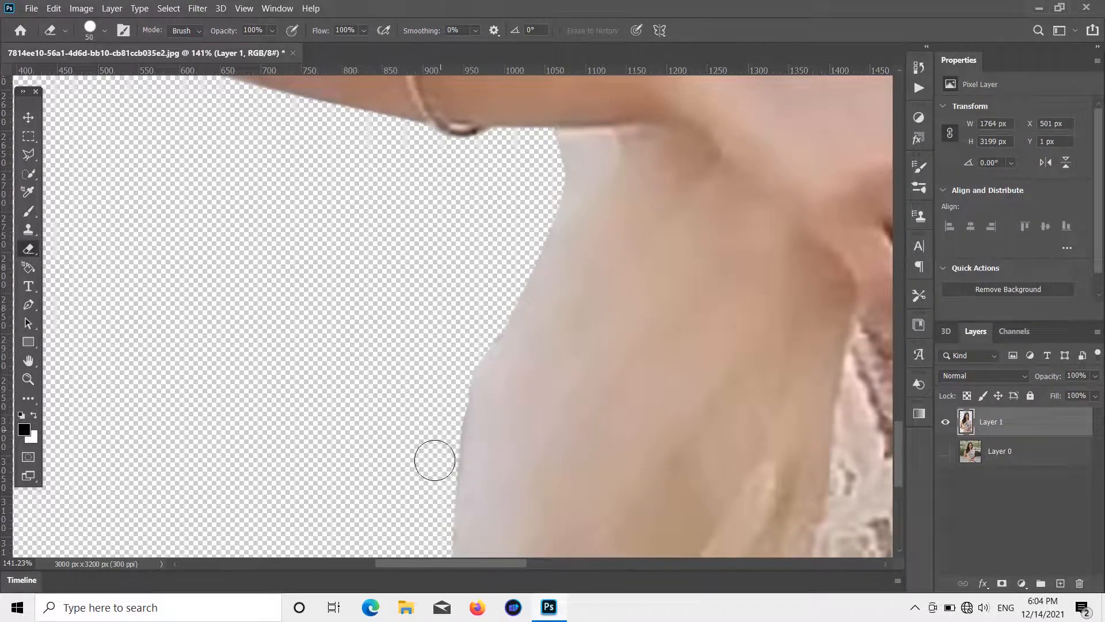
Draw a black rectangle about 3212 × 3375 px over the whole canvas and place its layer beneath the woman's cutout.
{"action": "scroll", "coordinate": [434, 458], "scroll_direction": "down", "scroll_amount": 5}
{"action": "key", "text": "u"}
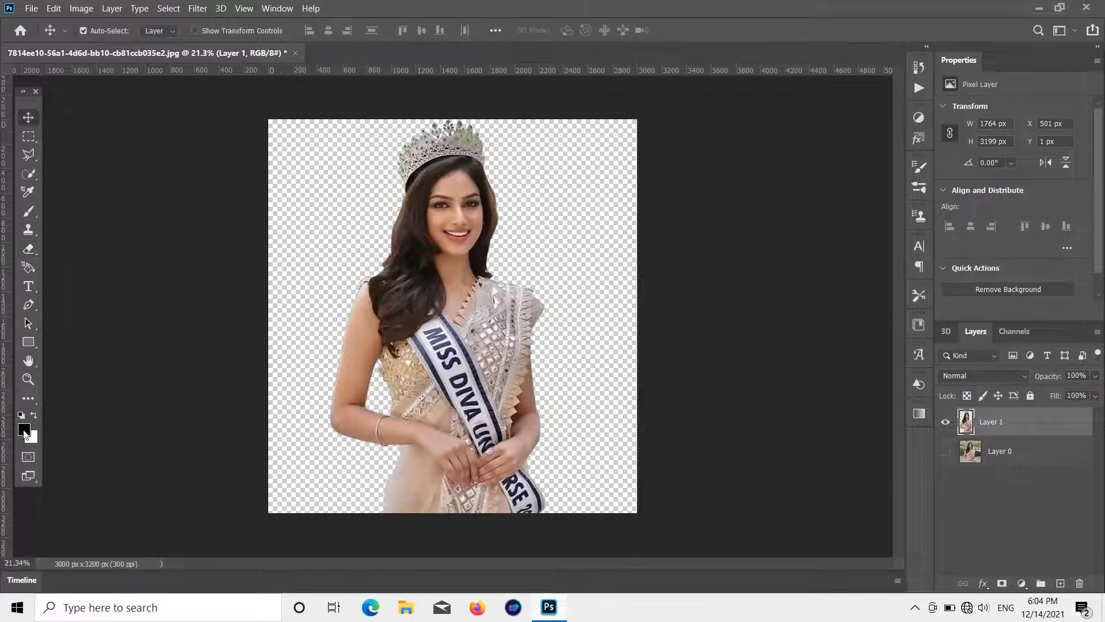
{"action": "mouse_move", "coordinate": [255, 113]}
{"action": "left_mouse_down"}
{"action": "mouse_move", "coordinate": [492, 332]}
{"action": "mouse_move", "coordinate": [650, 527]}
{"action": "left_mouse_up"}
{"action": "left_click_drag", "start_coordinate": [1020, 423], "coordinate": [1024, 462]}
{"action": "left_click", "coordinate": [949, 152]}
{"action": "left_click", "coordinate": [908, 227]}
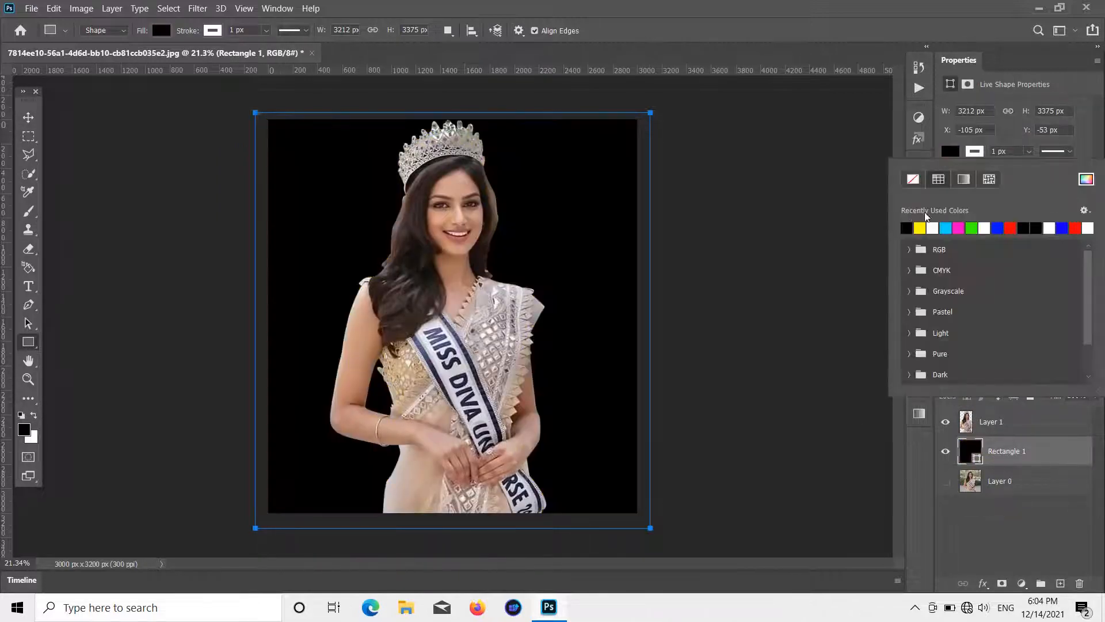
{"action": "left_click", "coordinate": [29, 117]}
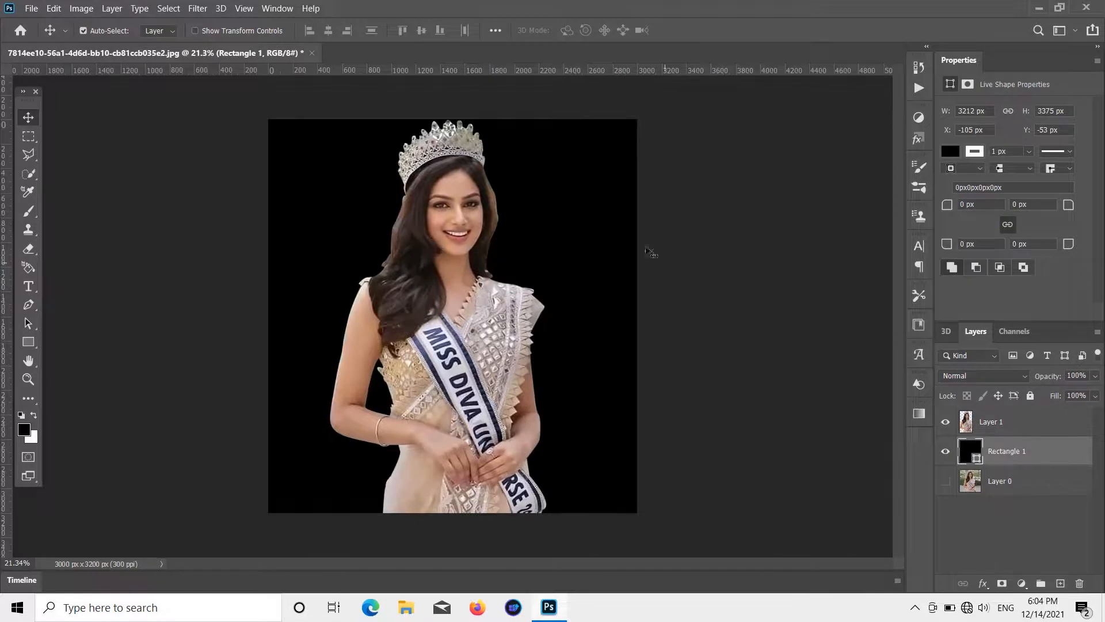
{"action": "left_click", "coordinate": [31, 8]}
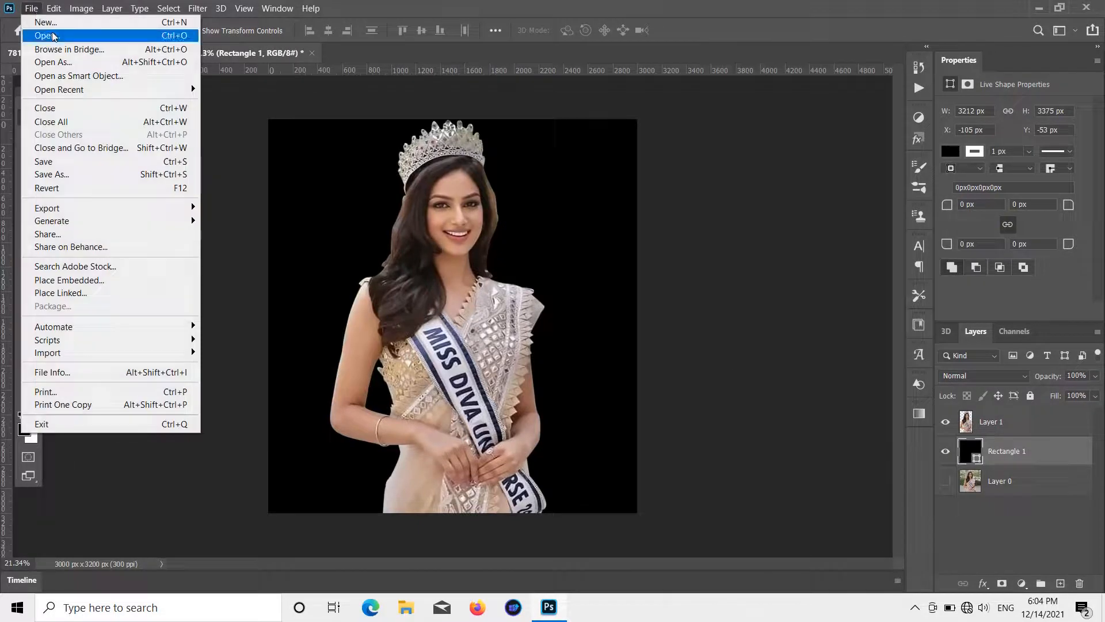
{"action": "left_click", "coordinate": [34, 36]}
{"action": "left_click", "coordinate": [632, 42]}
Create a new document from the recent 1280 × 720 px, 300 ppi preset.
{"action": "left_click", "coordinate": [31, 8]}
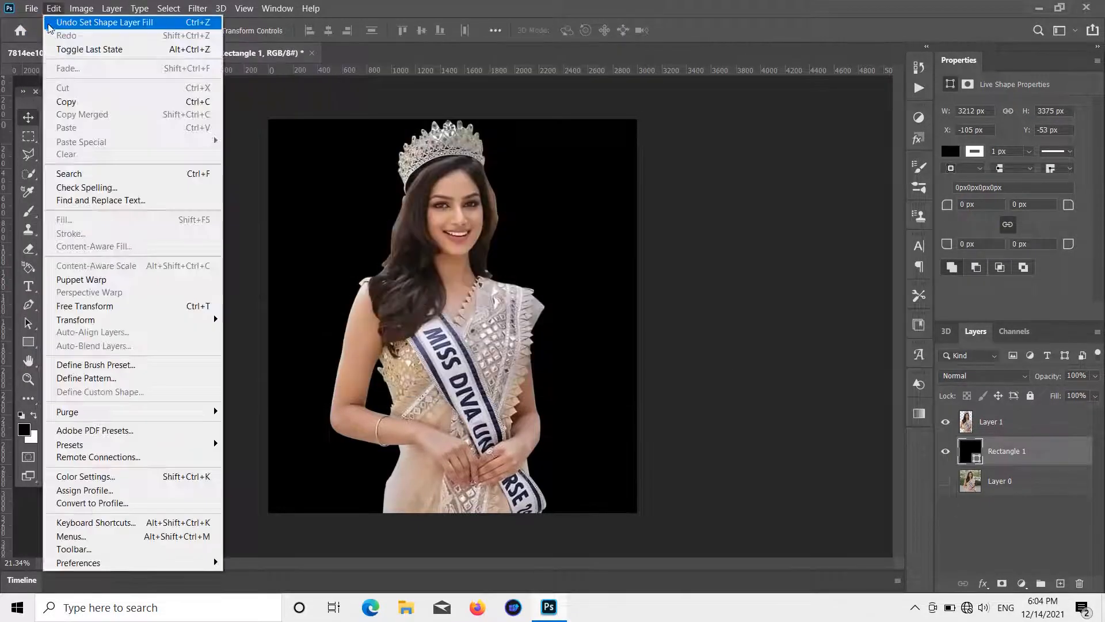
{"action": "left_click", "coordinate": [34, 22]}
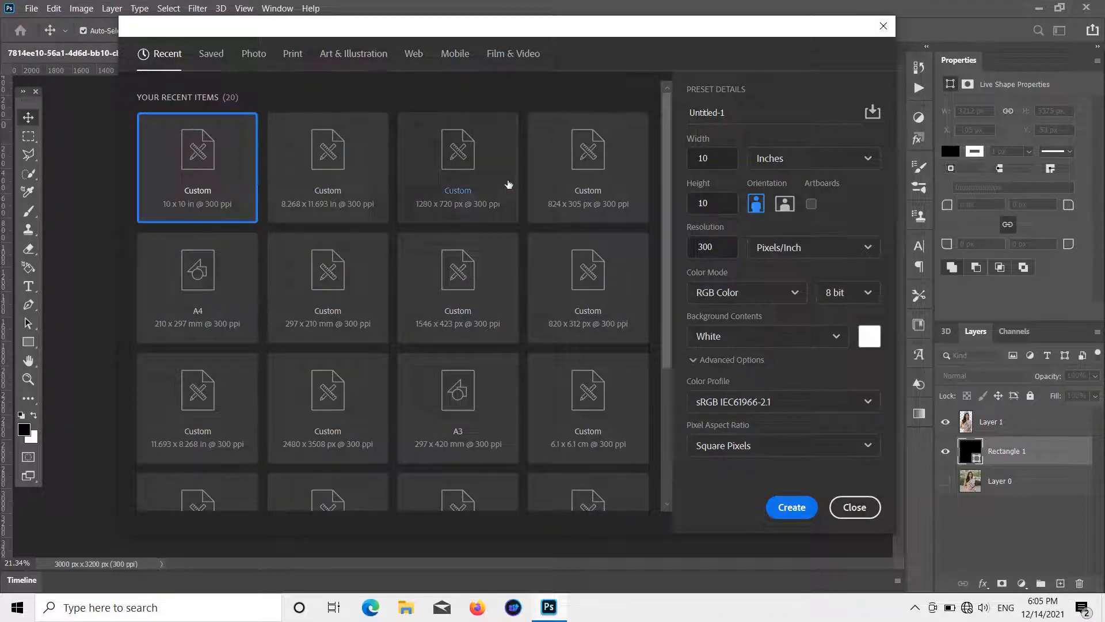
{"action": "left_click", "coordinate": [505, 180]}
{"action": "left_click", "coordinate": [792, 507]}
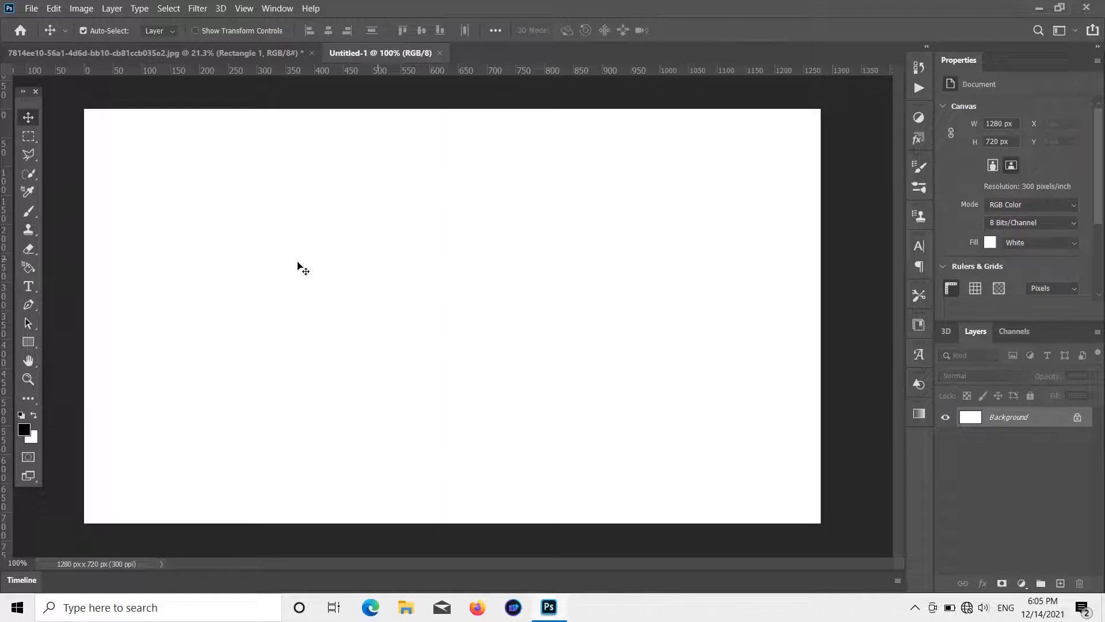
Draw a rectangle about 1320 × 766 px over the entire blank canvas and fill it with black.
{"action": "left_click", "coordinate": [28, 342]}
{"action": "left_click_drag", "start_coordinate": [76, 93], "coordinate": [837, 535]}
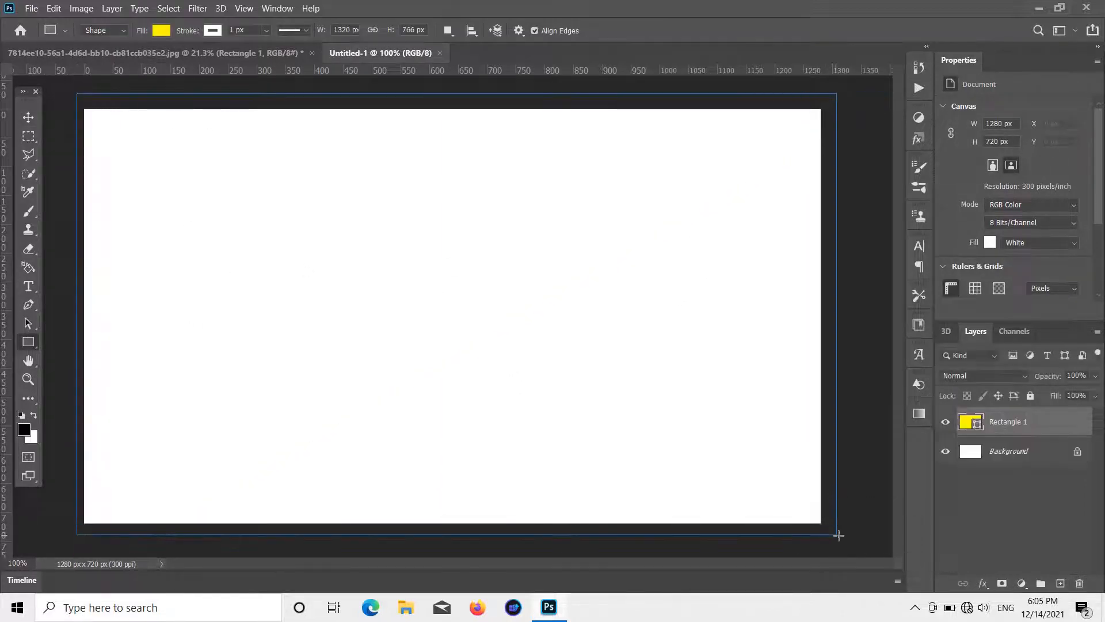
{"action": "left_click", "coordinate": [950, 151]}
{"action": "left_click", "coordinate": [905, 228]}
{"action": "left_click", "coordinate": [28, 117]}
Copy the woman's cutout into the 1280 × 720 px document, scale it to about 24% and move it onto the canvas.
{"action": "left_click", "coordinate": [273, 55]}
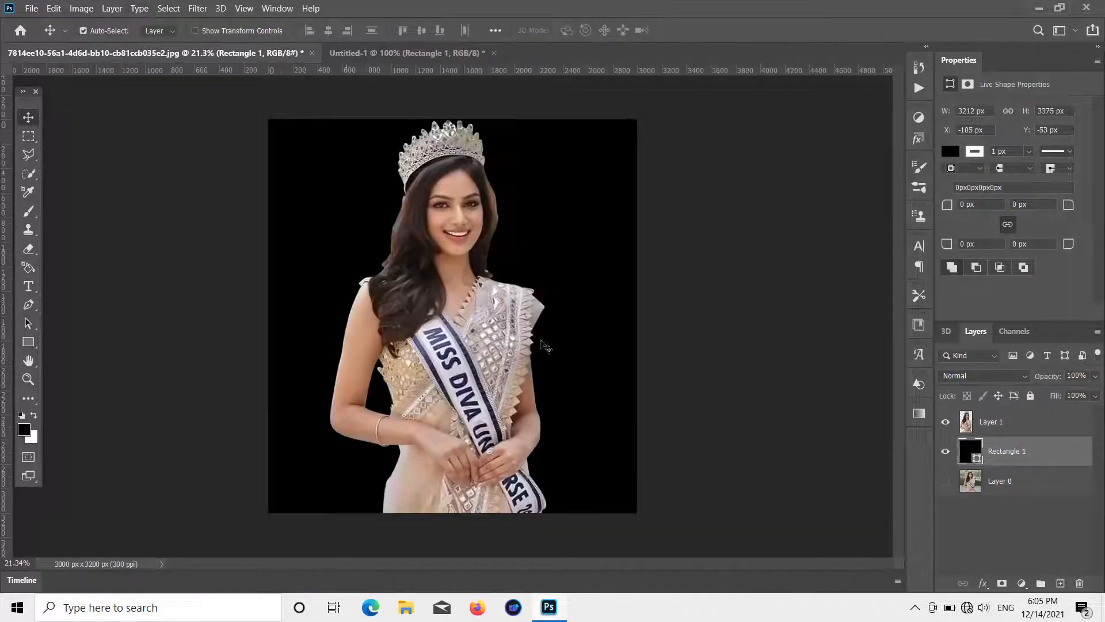
{"action": "left_click_drag", "start_coordinate": [445, 359], "coordinate": [451, 306]}
{"action": "key", "text": "ctrl+t"}
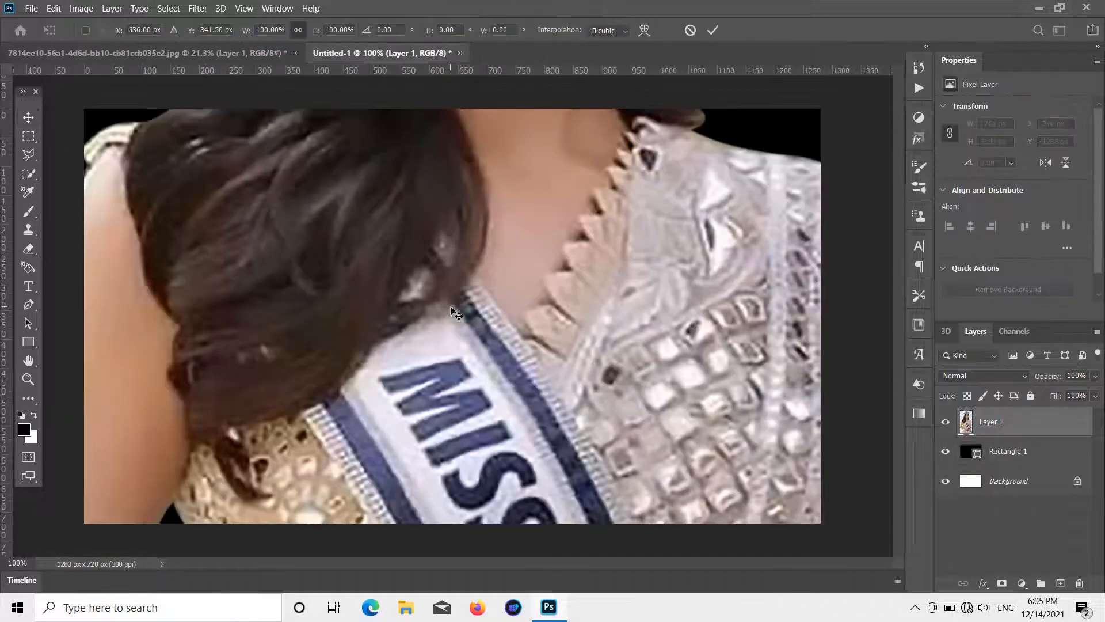
{"action": "key", "text": "ctrl+0"}
{"action": "left_click_drag", "start_coordinate": [362, 149], "coordinate": [498, 400]}
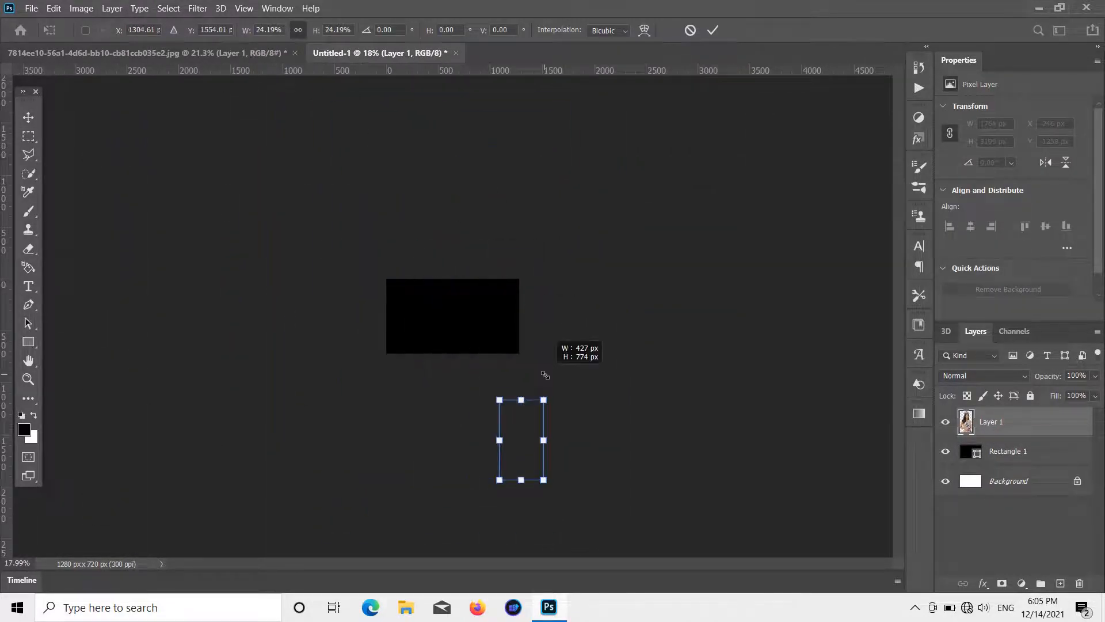
{"action": "left_click_drag", "start_coordinate": [521, 438], "coordinate": [455, 318]}
{"action": "scroll", "coordinate": [374, 205], "scroll_direction": "up", "scroll_amount": 5}
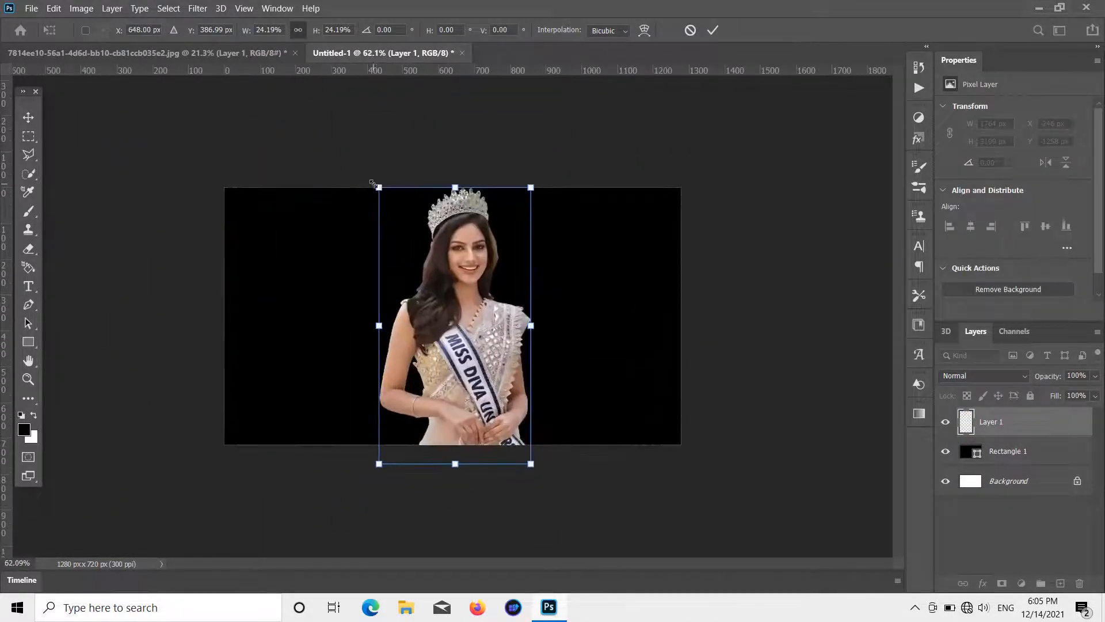
Resize the woman's cutout to about 364 × 661 px and stand it on the canvas's bottom edge, slightly left of center.
{"action": "left_click_drag", "start_coordinate": [372, 184], "coordinate": [424, 269]}
{"action": "left_click_drag", "start_coordinate": [477, 353], "coordinate": [440, 334]}
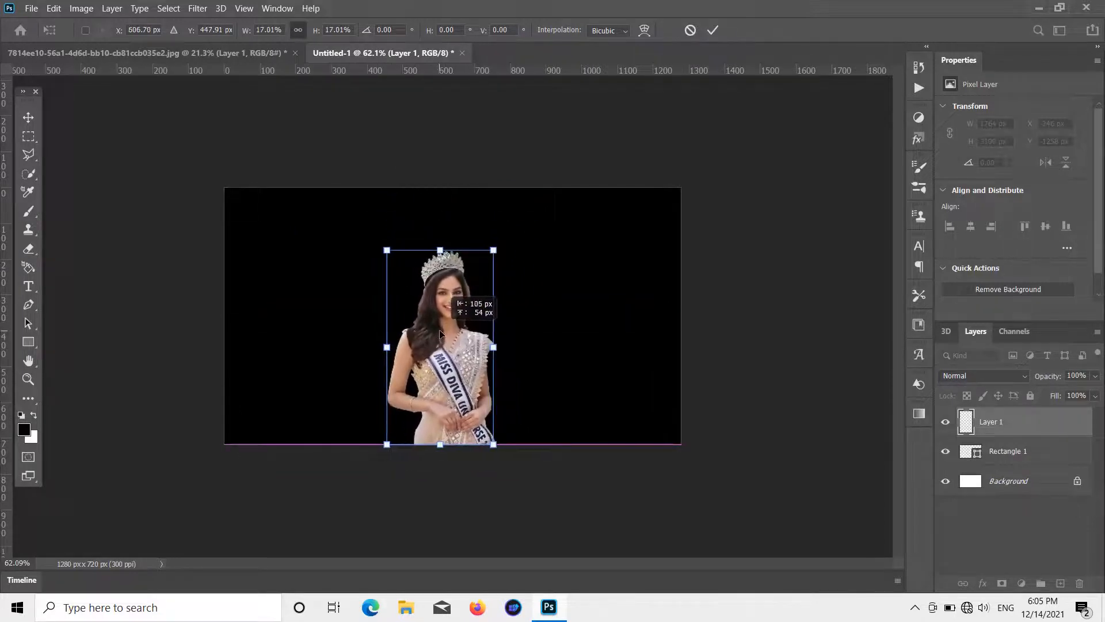
{"action": "left_click_drag", "start_coordinate": [493, 250], "coordinate": [523, 211]}
{"action": "mouse_move", "coordinate": [474, 311]}
{"action": "left_mouse_down"}
{"action": "mouse_move", "coordinate": [456, 300]}
{"action": "mouse_move", "coordinate": [456, 311]}
{"action": "left_mouse_up"}
{"action": "key", "text": "Return"}
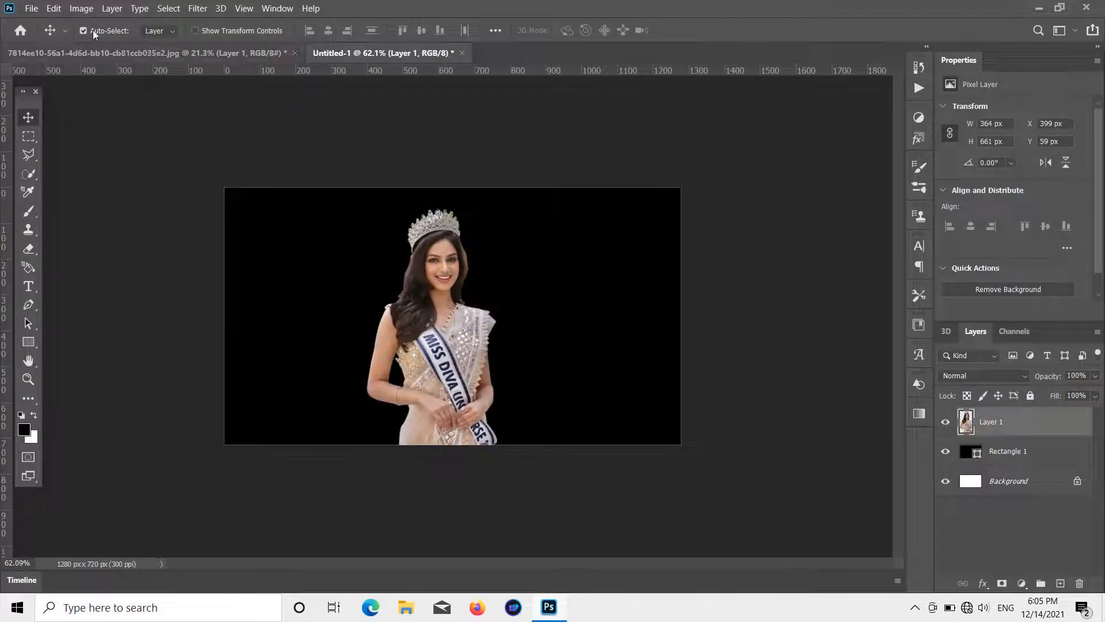
Close the original photo document without saving and open the image of the sun rising over Earth.
{"action": "left_click", "coordinate": [295, 52]}
{"action": "left_click", "coordinate": [573, 247]}
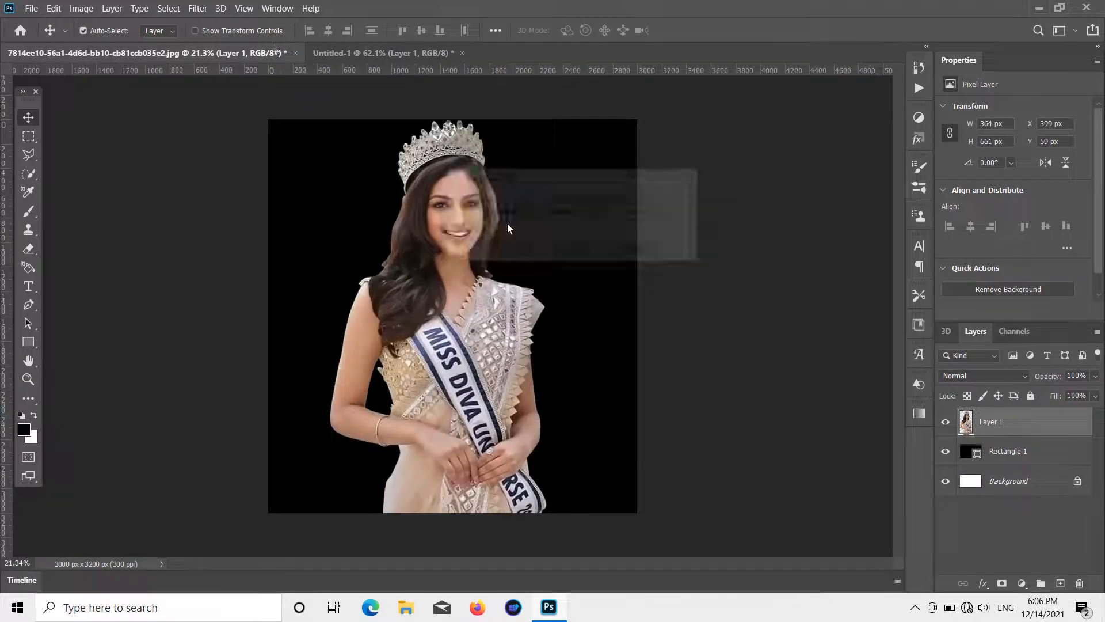
{"action": "left_click", "coordinate": [31, 8]}
{"action": "left_click", "coordinate": [35, 32]}
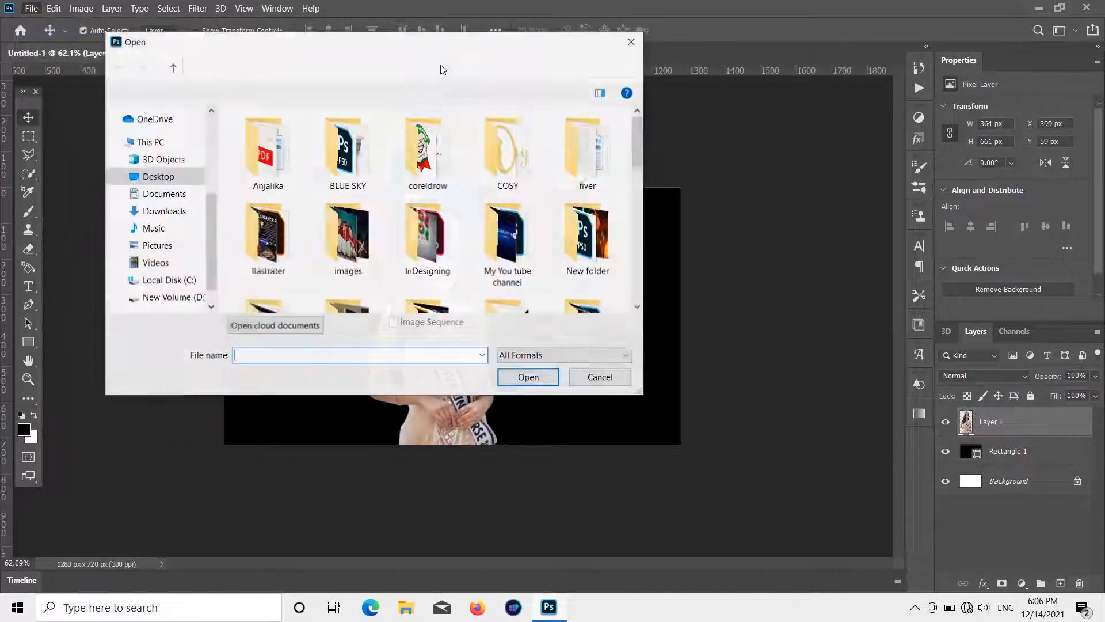
{"action": "scroll", "coordinate": [456, 207], "scroll_direction": "down", "scroll_amount": 2}
{"action": "double_click", "coordinate": [353, 257]}
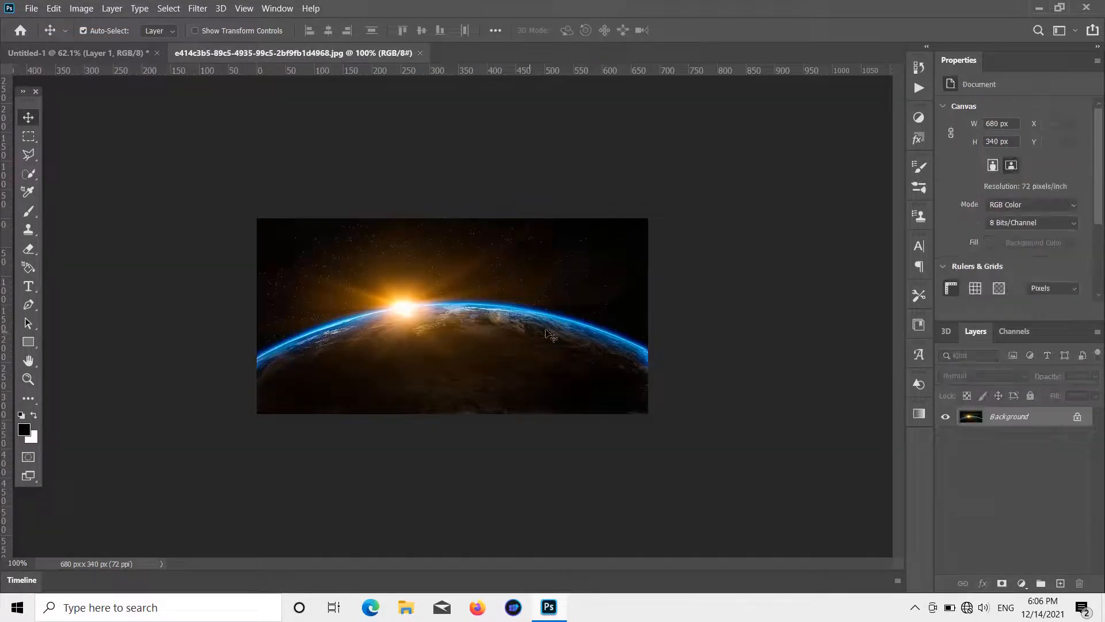
Unlock the Earth sunrise image, copy it into the composition and scale it to about 1451 × 726 px so it covers the canvas.
{"action": "left_click", "coordinate": [1079, 417]}
{"action": "left_click_drag", "start_coordinate": [602, 345], "coordinate": [561, 346]}
{"action": "key", "text": "ctrl+t"}
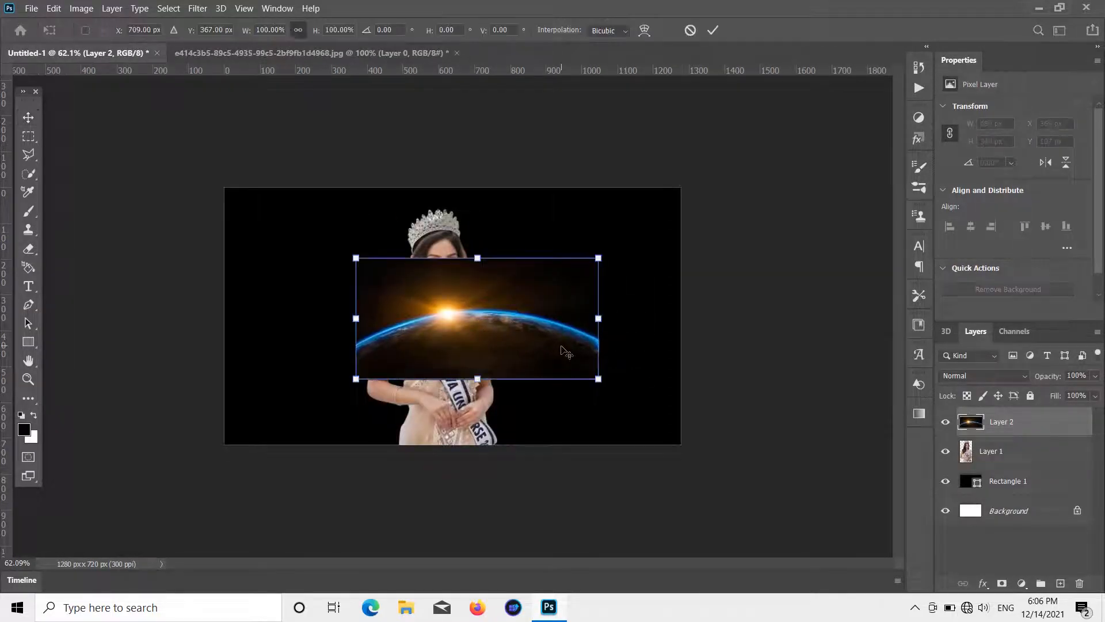
{"action": "left_click_drag", "start_coordinate": [477, 256], "coordinate": [408, 242]}
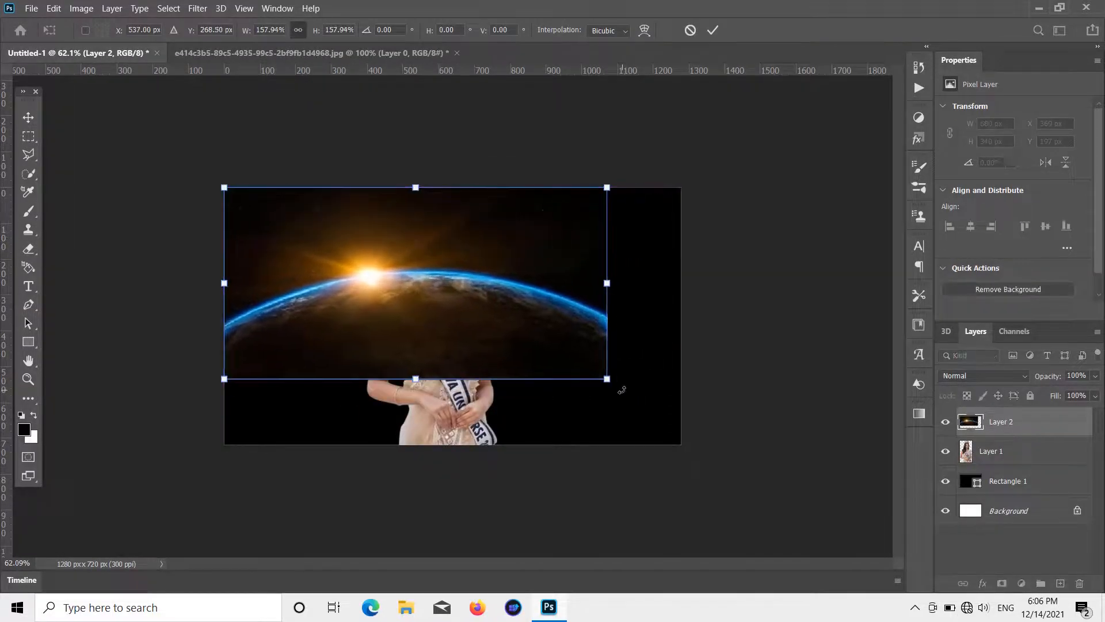
{"action": "left_click_drag", "start_coordinate": [619, 388], "coordinate": [737, 468]}
{"action": "left_click_drag", "start_coordinate": [648, 424], "coordinate": [637, 422]}
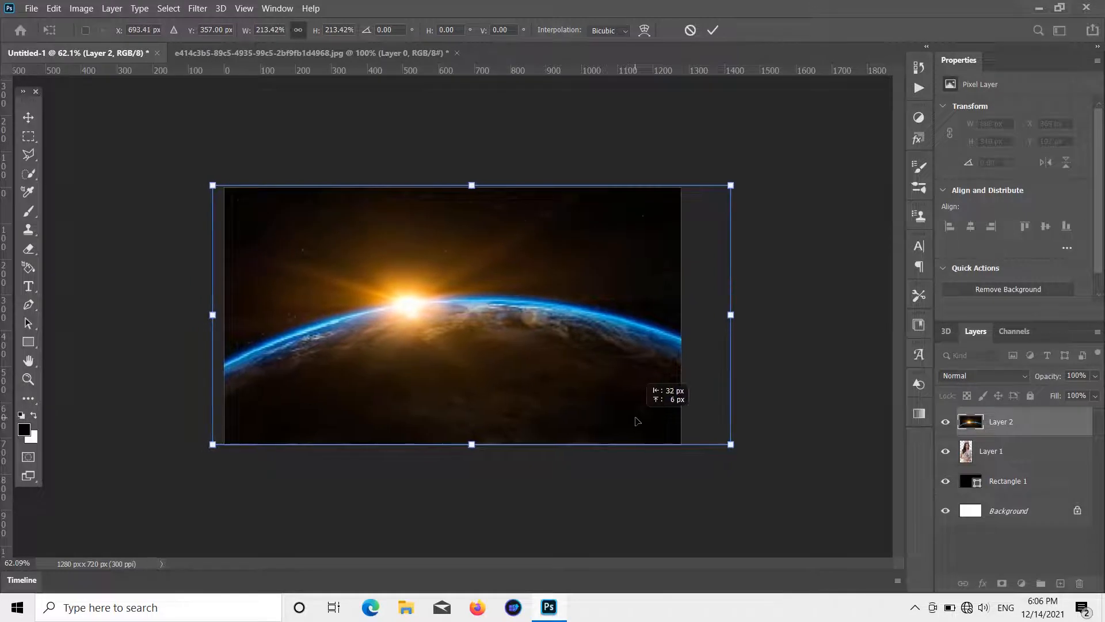
{"action": "left_click", "coordinate": [35, 122]}
Place the Earth layer beneath the woman's cutout and shift the woman about 180 px right and the background about 27 px left.
{"action": "left_click_drag", "start_coordinate": [1011, 421], "coordinate": [1027, 473]}
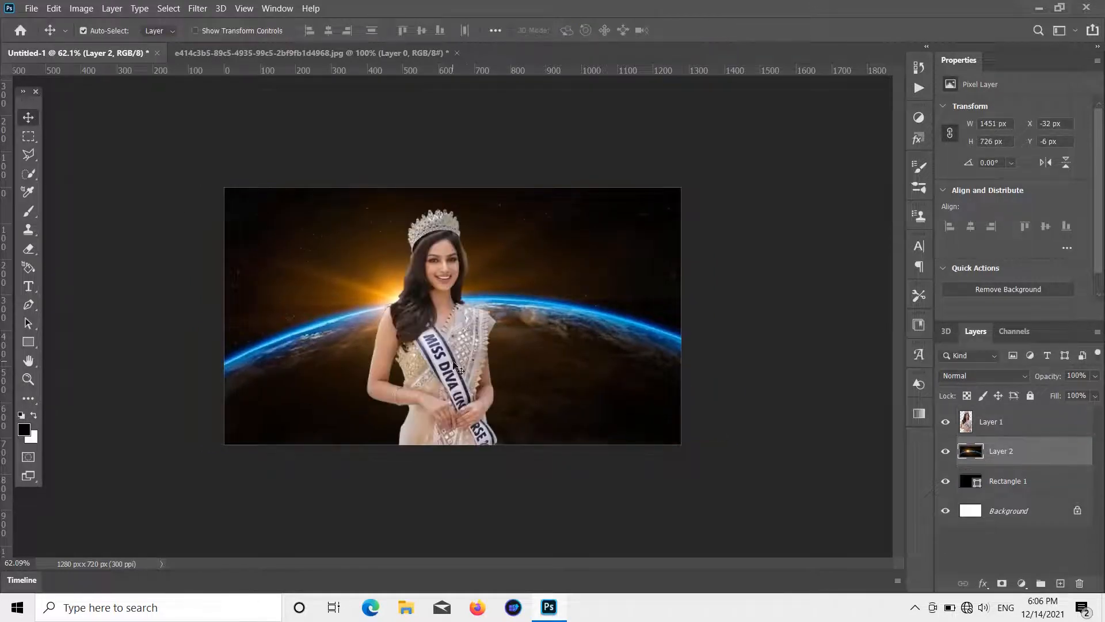
{"action": "left_click_drag", "start_coordinate": [459, 369], "coordinate": [523, 368]}
{"action": "mouse_move", "coordinate": [374, 361]}
{"action": "left_mouse_down"}
{"action": "mouse_move", "coordinate": [357, 362]}
{"action": "mouse_move", "coordinate": [373, 361]}
{"action": "left_mouse_up"}
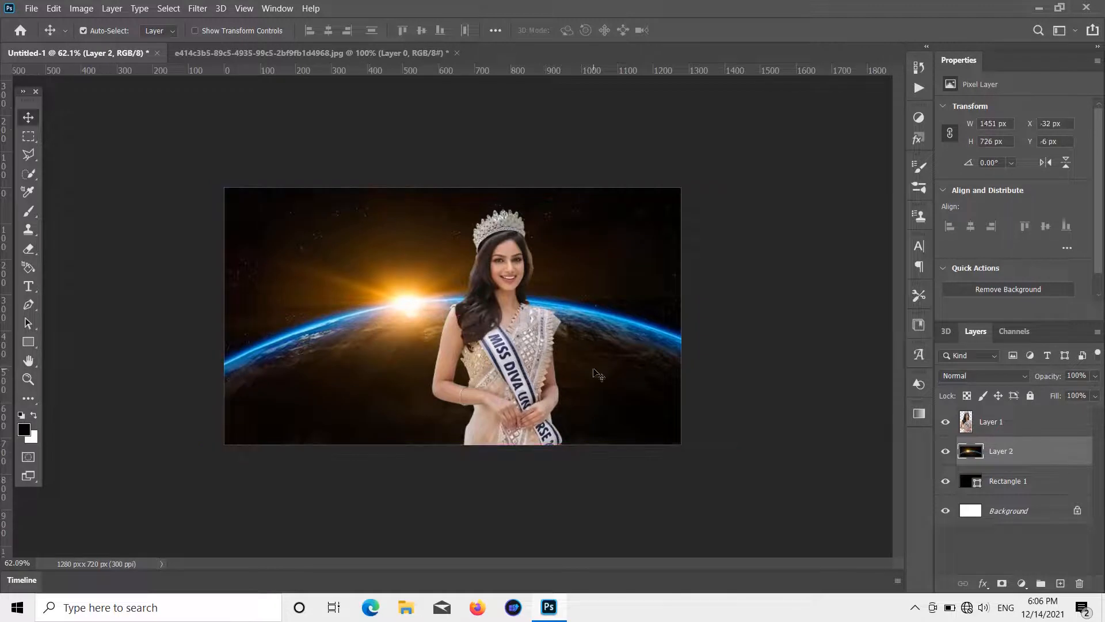
{"action": "mouse_move", "coordinate": [593, 369]}
{"action": "left_mouse_down"}
{"action": "mouse_move", "coordinate": [599, 362]}
{"action": "mouse_move", "coordinate": [589, 365]}
{"action": "left_mouse_up"}
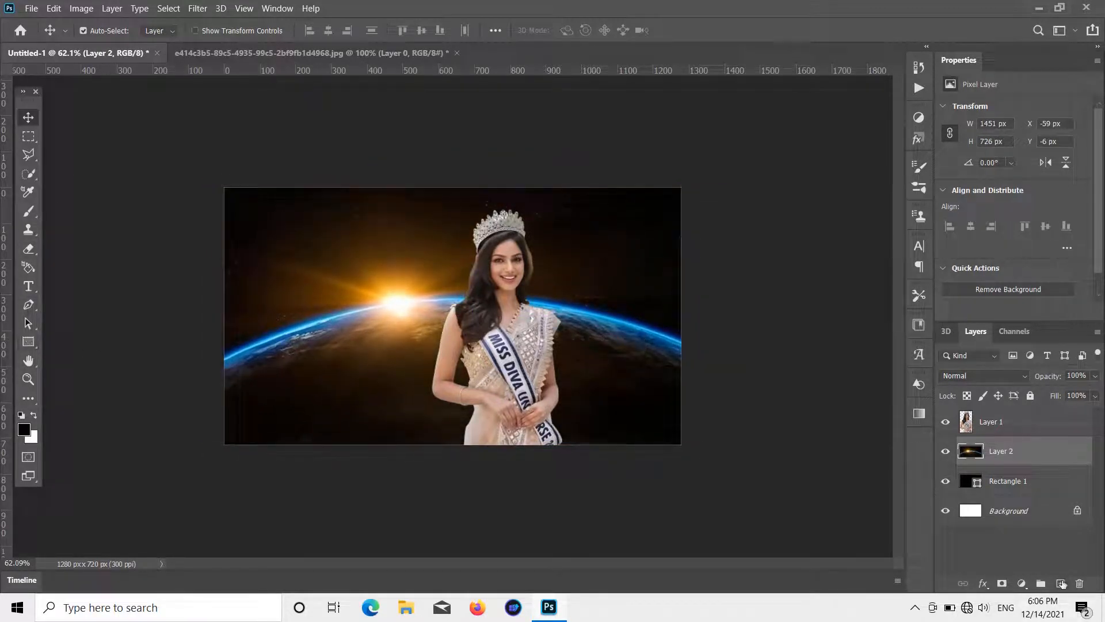
Add a new layer above the woman's cutout and set its blend mode to Soft Light.
{"action": "left_click", "coordinate": [1060, 583]}
{"action": "left_click_drag", "start_coordinate": [1005, 452], "coordinate": [1004, 411]}
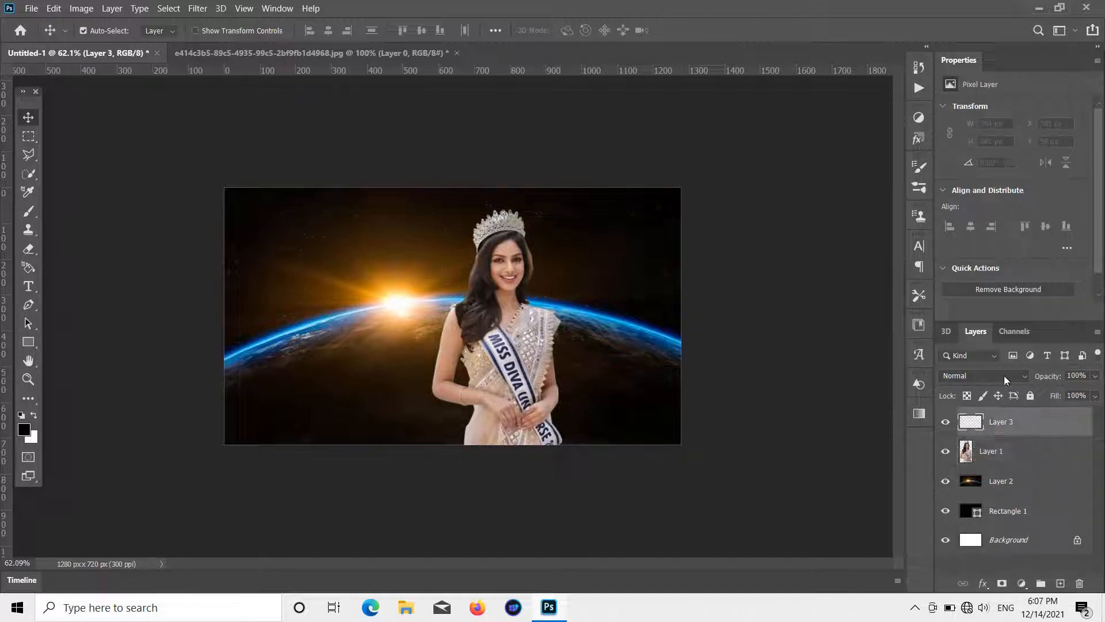
{"action": "left_click", "coordinate": [1004, 375]}
{"action": "left_click", "coordinate": [982, 417]}
Set the Brush tool's foreground color to orange f2aa2e, sampled from the glow beside the sun.
{"action": "left_click", "coordinate": [27, 211]}
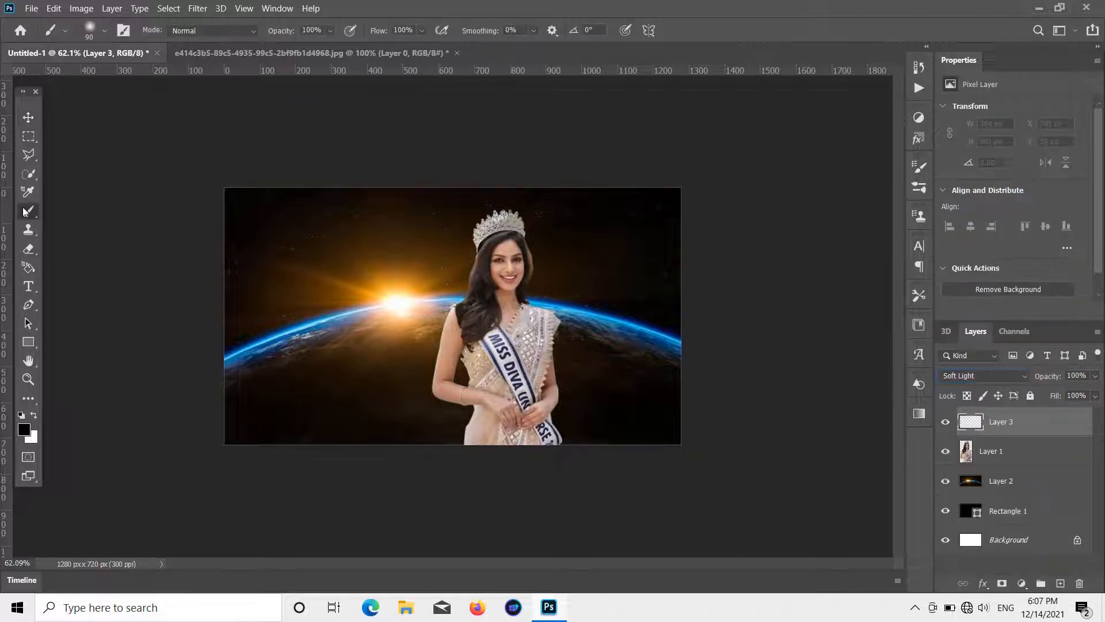
{"action": "left_click", "coordinate": [24, 429]}
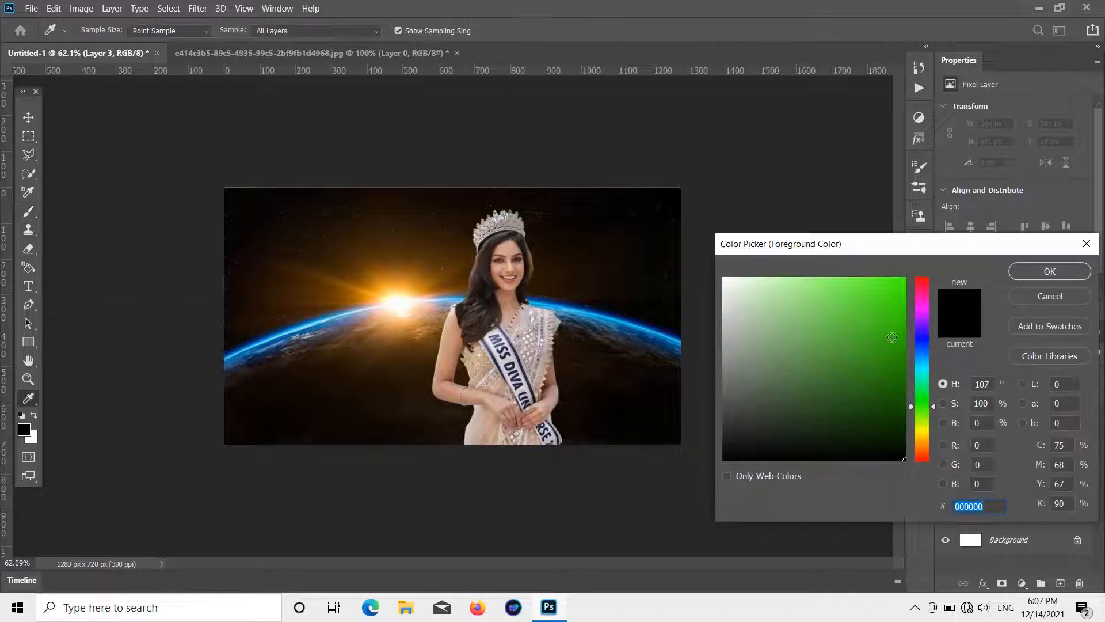
{"action": "left_click", "coordinate": [412, 289]}
{"action": "left_click", "coordinate": [420, 287]}
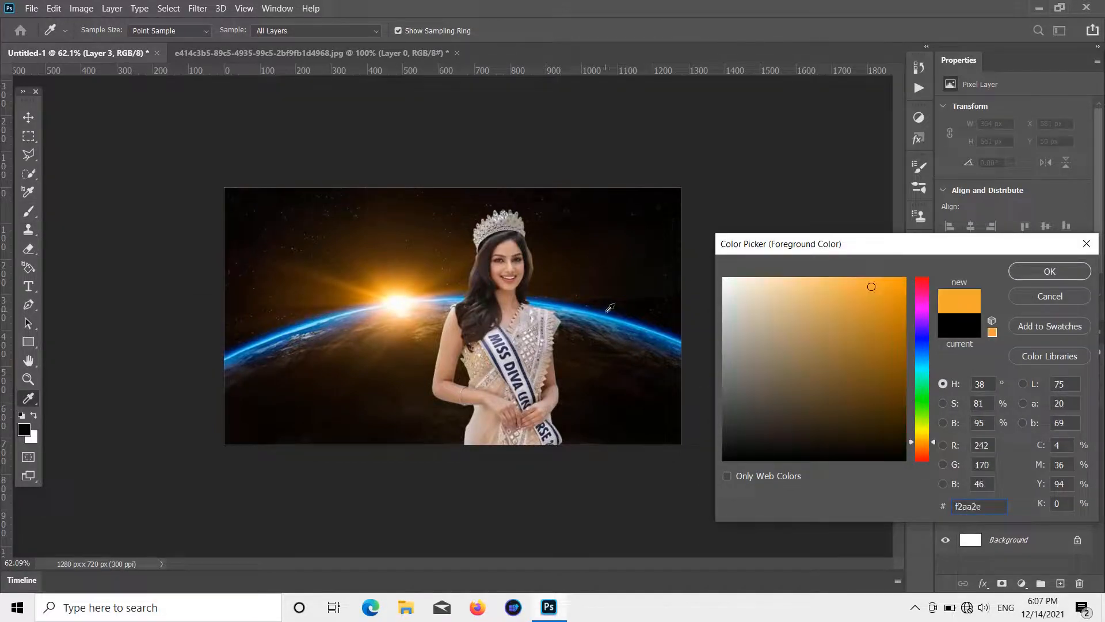
{"action": "left_click", "coordinate": [1076, 271]}
Paint orange light over the sun-facing side of the hair with a soft 90 px brush, with the layer opacity at 38%.
{"action": "scroll", "coordinate": [477, 258], "scroll_direction": "up", "scroll_amount": 5}
{"action": "scroll", "coordinate": [517, 193], "scroll_direction": "down", "scroll_amount": 2}
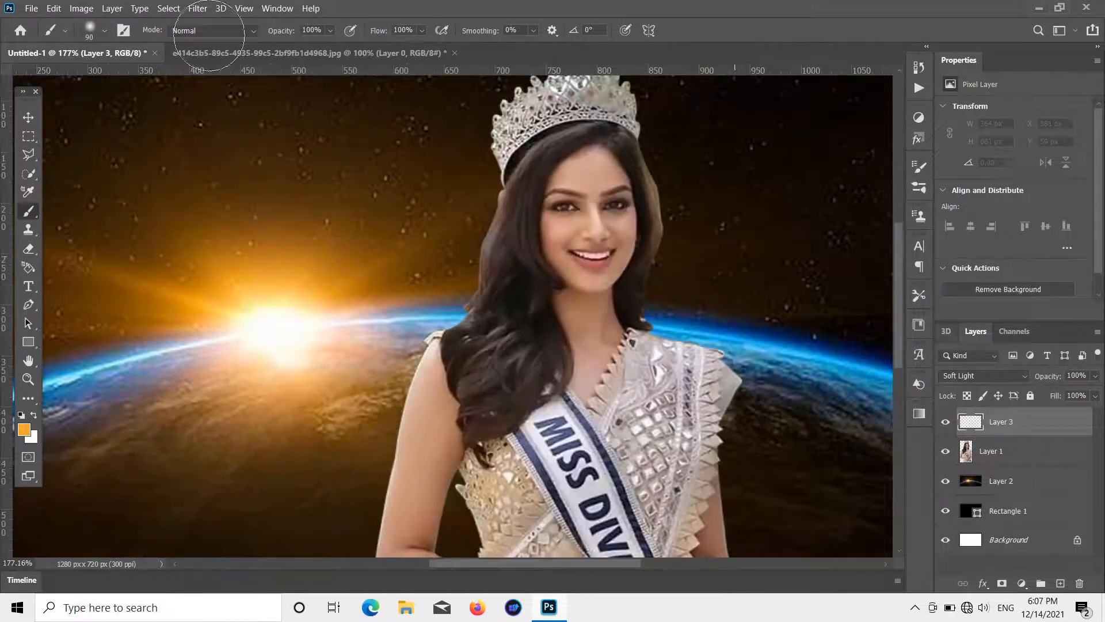
{"action": "left_click", "coordinate": [104, 31]}
{"action": "left_click", "coordinate": [91, 31]}
{"action": "left_click_drag", "start_coordinate": [1035, 396], "coordinate": [1033, 395]}
{"action": "left_click_drag", "start_coordinate": [485, 187], "coordinate": [472, 300]}
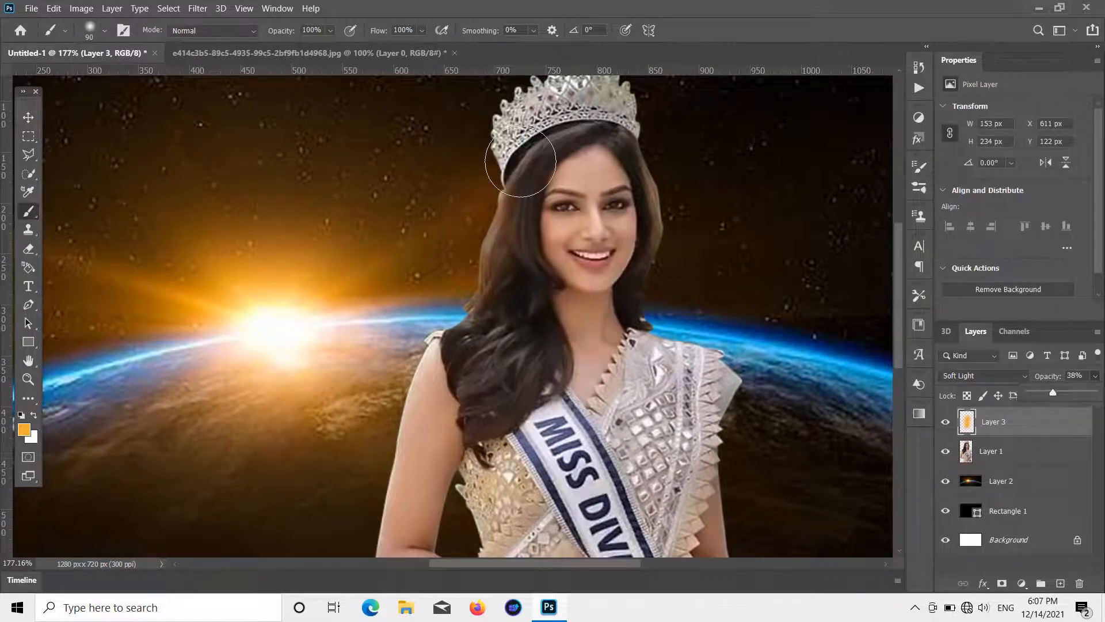
Continue the orange light from the crown down the sun-facing hair, arm and skirt edge.
{"action": "mouse_move", "coordinate": [504, 141]}
{"action": "left_mouse_down"}
{"action": "mouse_move", "coordinate": [471, 295]}
{"action": "mouse_move", "coordinate": [445, 320]}
{"action": "mouse_move", "coordinate": [405, 438]}
{"action": "left_mouse_up"}
{"action": "scroll", "coordinate": [404, 444], "scroll_direction": "down", "scroll_amount": 2}
{"action": "mouse_move", "coordinate": [409, 385]}
{"action": "left_mouse_down"}
{"action": "mouse_move", "coordinate": [365, 474]}
{"action": "mouse_move", "coordinate": [435, 511]}
{"action": "left_mouse_up"}
{"action": "scroll", "coordinate": [438, 507], "scroll_direction": "down", "scroll_amount": 1}
{"action": "scroll", "coordinate": [460, 455], "scroll_direction": "down", "scroll_amount": 4}
{"action": "scroll", "coordinate": [452, 455], "scroll_direction": "up", "scroll_amount": 1}
{"action": "mouse_move", "coordinate": [480, 461]}
{"action": "left_mouse_down"}
{"action": "mouse_move", "coordinate": [550, 481]}
{"action": "mouse_move", "coordinate": [561, 500]}
{"action": "mouse_move", "coordinate": [476, 534]}
{"action": "left_mouse_up"}
{"action": "scroll", "coordinate": [735, 403], "scroll_direction": "down", "scroll_amount": 1}
{"action": "scroll", "coordinate": [695, 447], "scroll_direction": "up", "scroll_amount": 3}
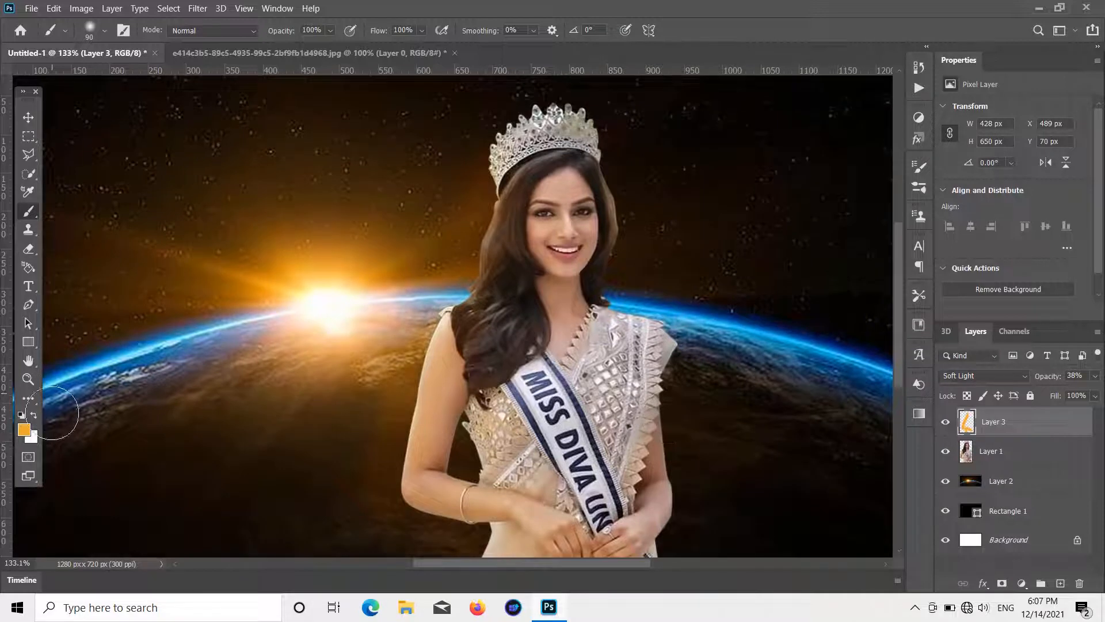
Try painting blue sampled from Earth's horizon along the woman's side facing away from the sun, and undo the strokes.
{"action": "left_click", "coordinate": [23, 429]}
{"action": "left_click", "coordinate": [624, 297]}
{"action": "left_click", "coordinate": [1045, 271]}
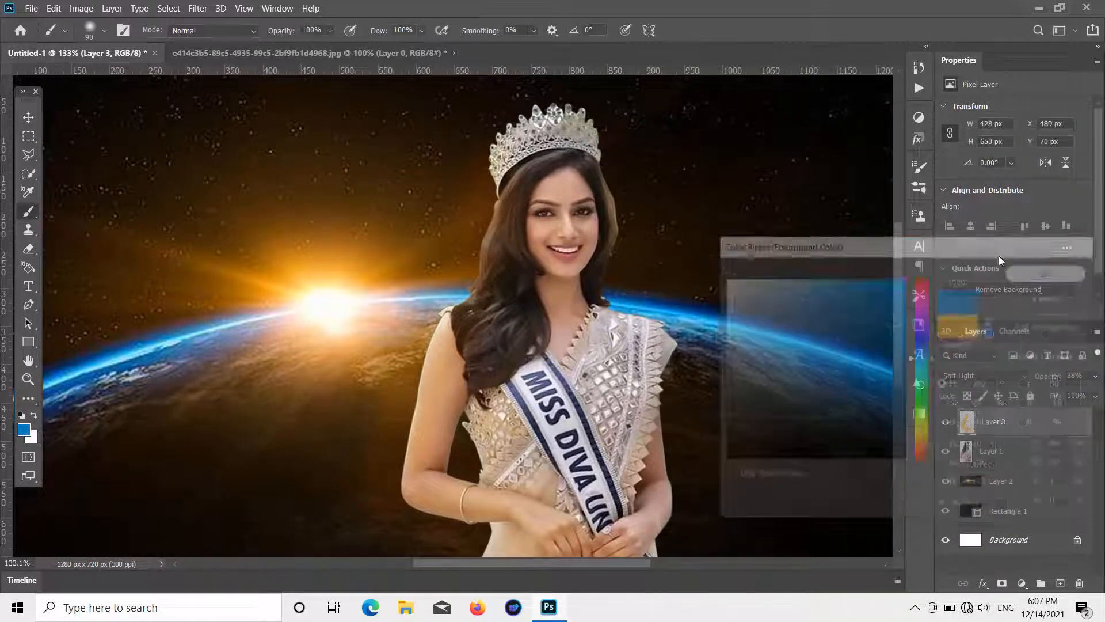
{"action": "mouse_move", "coordinate": [637, 234]}
{"action": "left_mouse_down"}
{"action": "mouse_move", "coordinate": [636, 299]}
{"action": "mouse_move", "coordinate": [671, 351]}
{"action": "mouse_move", "coordinate": [703, 518]}
{"action": "left_mouse_up"}
{"action": "scroll", "coordinate": [691, 406], "scroll_direction": "down", "scroll_amount": 1}
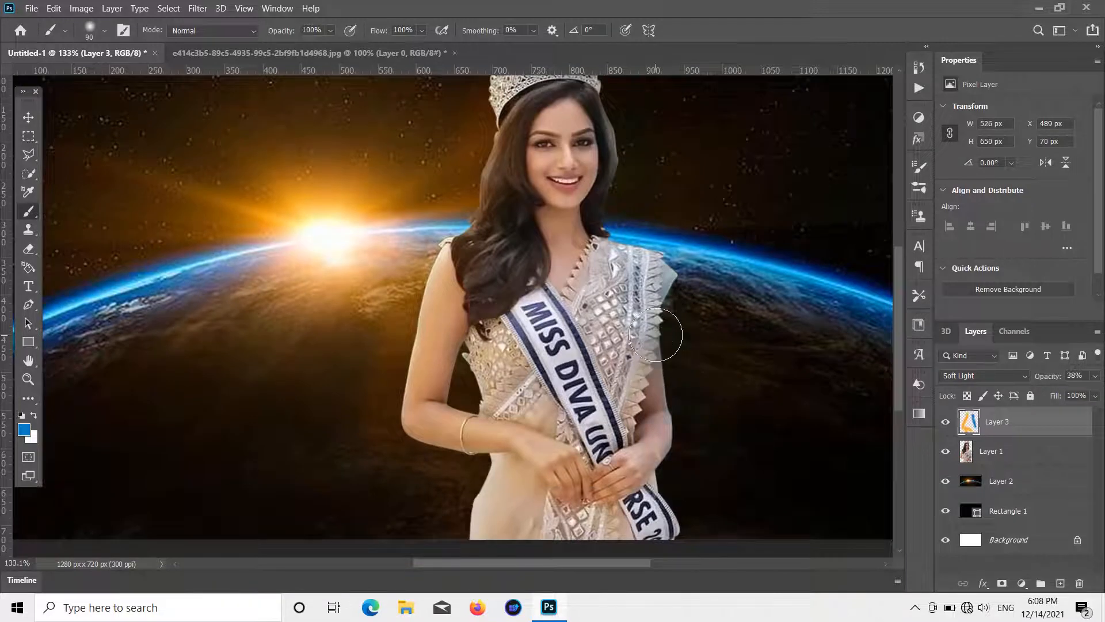
{"action": "key", "text": "ctrl+z"}
Sample the skin tone from the sun-facing arm and paint it along the dress and arm on the woman's far side.
{"action": "left_click", "coordinate": [27, 432]}
{"action": "left_click", "coordinate": [1086, 244]}
{"action": "left_click", "coordinate": [439, 362], "text": "alt"}
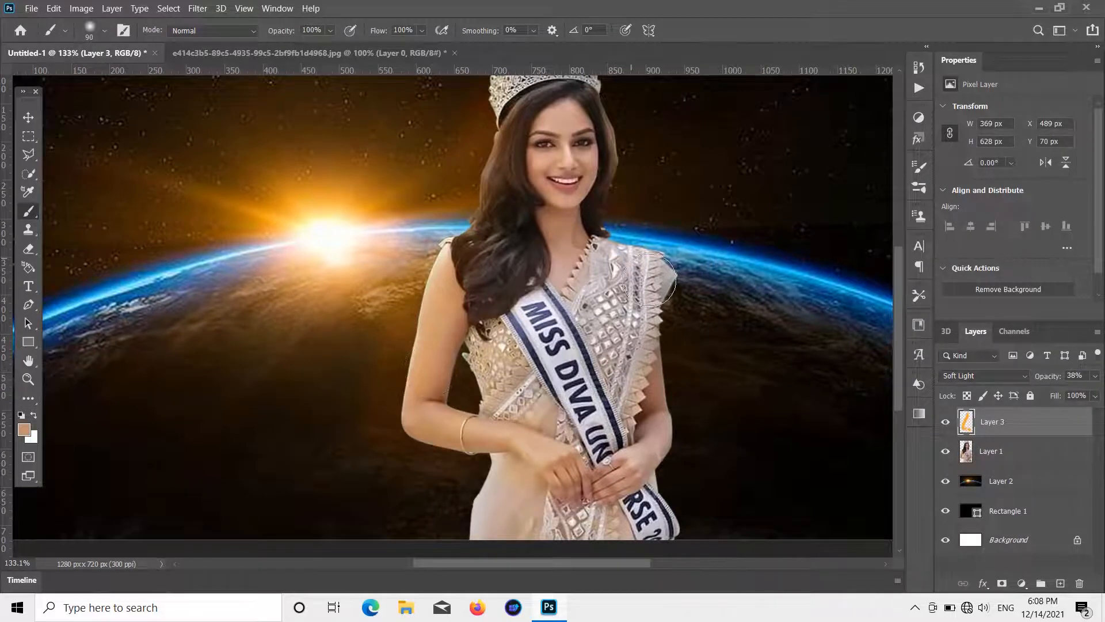
{"action": "mouse_move", "coordinate": [669, 290]}
{"action": "left_mouse_down"}
{"action": "mouse_move", "coordinate": [683, 391]}
{"action": "mouse_move", "coordinate": [663, 310]}
{"action": "mouse_move", "coordinate": [668, 446]}
{"action": "mouse_move", "coordinate": [649, 492]}
{"action": "left_mouse_up"}
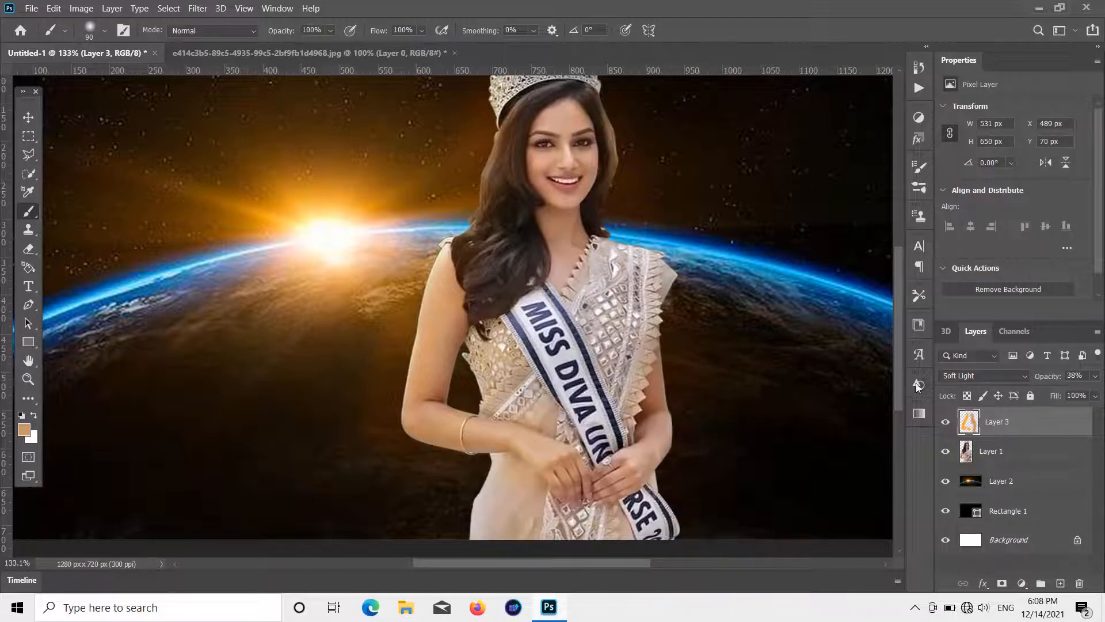
{"action": "scroll", "coordinate": [664, 290], "scroll_direction": "up", "scroll_amount": 4}
{"action": "scroll", "coordinate": [392, 215], "scroll_direction": "down", "scroll_amount": 3}
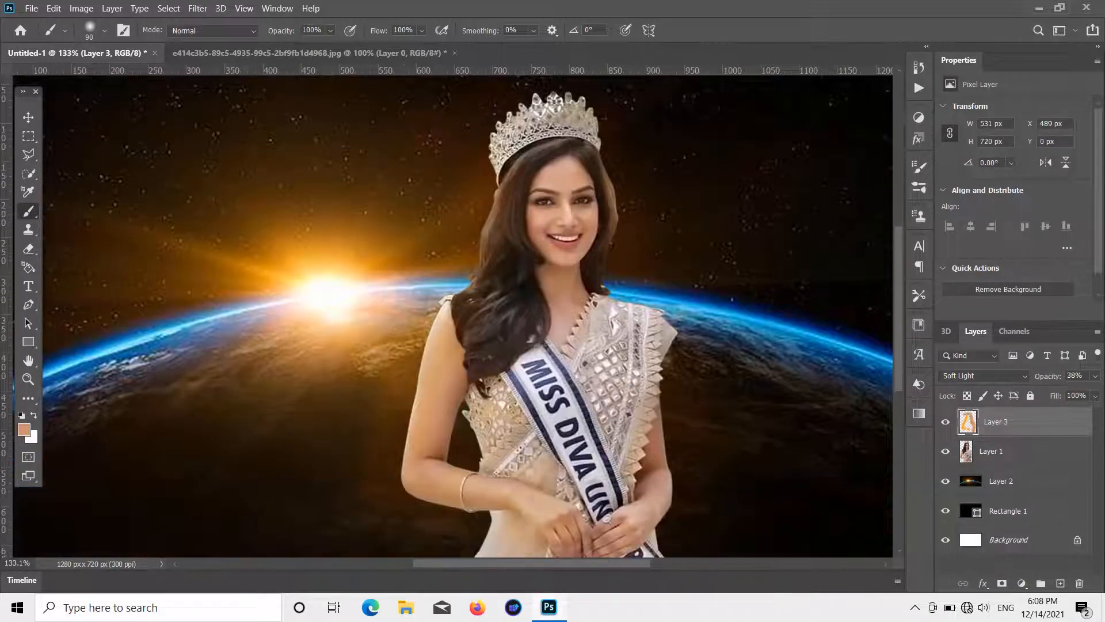
Add another top layer in Soft Light mode at 21% opacity and set the foreground color to white.
{"action": "left_click", "coordinate": [1060, 583]}
{"action": "left_click", "coordinate": [995, 376]}
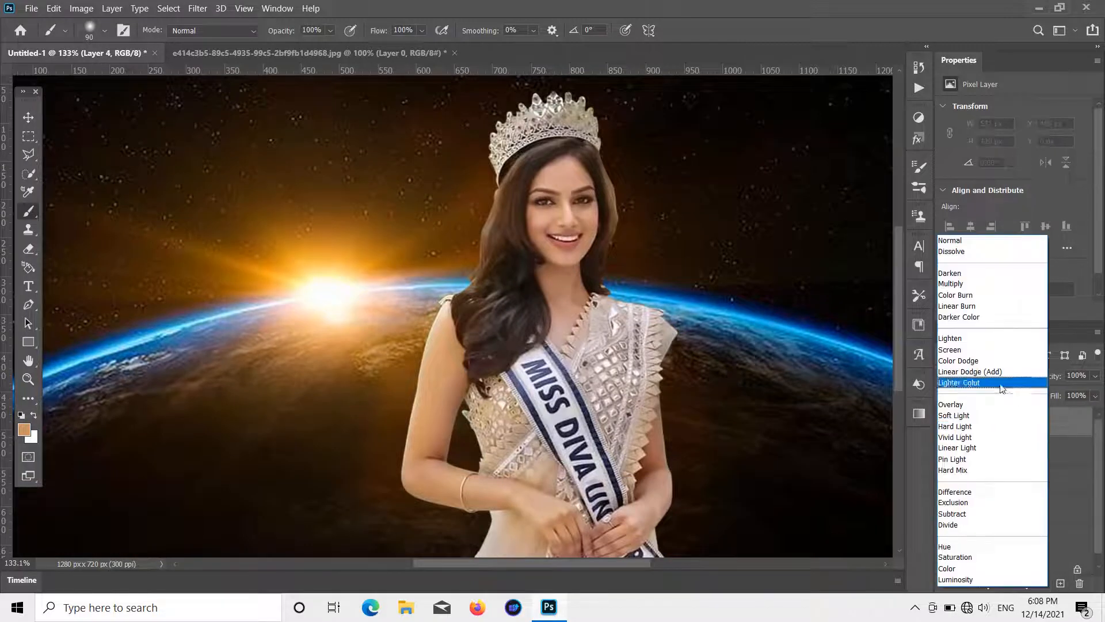
{"action": "left_click", "coordinate": [984, 416]}
{"action": "left_click", "coordinate": [24, 429]}
{"action": "left_click_drag", "start_coordinate": [784, 324], "coordinate": [722, 276]}
{"action": "left_click", "coordinate": [1049, 272]}
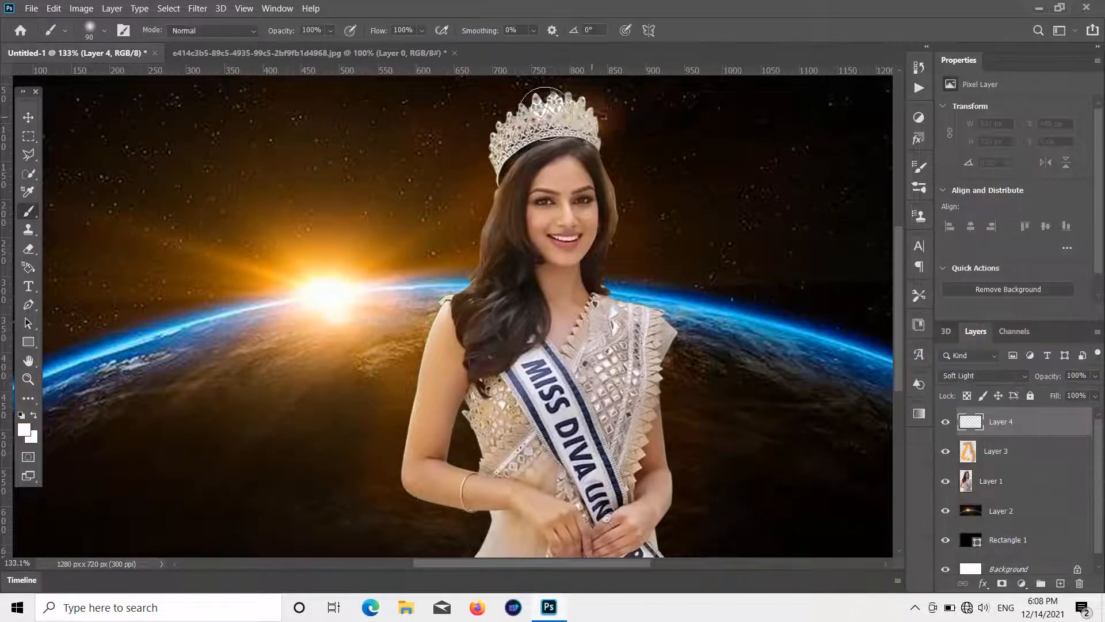
{"action": "left_click", "coordinate": [1092, 377]}
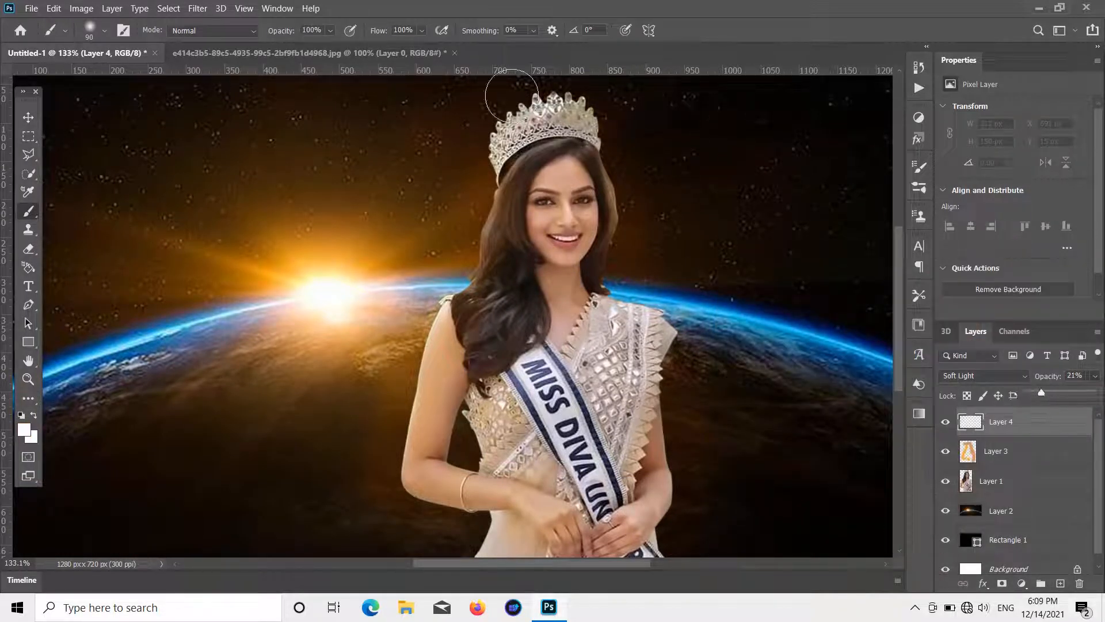
Reduce the brush to 8 px and paint a white highlight down the bridge of the woman's nose.
{"action": "scroll", "coordinate": [598, 241], "scroll_direction": "up", "scroll_amount": 5}
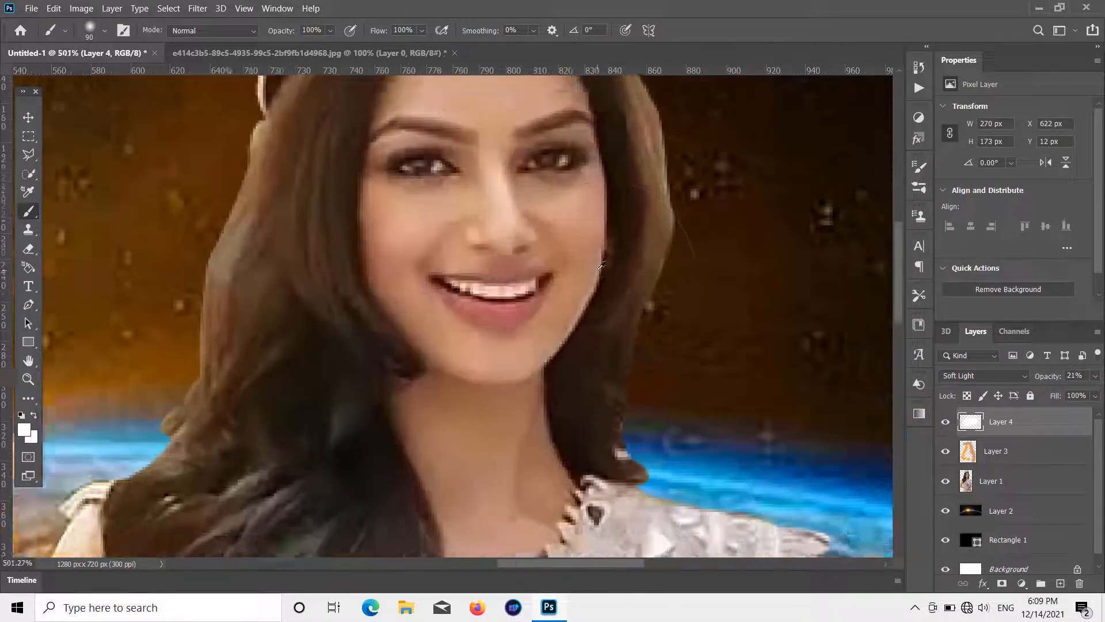
{"action": "key", "text": "bracketleft"}
{"action": "key", "text": "bracketleft"}
{"action": "key", "text": "bracketleft"}
{"action": "key", "text": "bracketleft"}
{"action": "key", "text": "bracketleft"}
{"action": "key", "text": "bracketleft"}
{"action": "key", "text": "bracketleft"}
{"action": "key", "text": "bracketleft"}
{"action": "key", "text": "bracketleft"}
{"action": "key", "text": "bracketleft"}
{"action": "key", "text": "bracketleft"}
{"action": "key", "text": "bracketleft"}
{"action": "key", "text": "bracketleft"}
{"action": "key", "text": "bracketleft"}
{"action": "scroll", "coordinate": [601, 274], "scroll_direction": "down", "scroll_amount": 7}
{"action": "left_click_drag", "start_coordinate": [576, 230], "coordinate": [582, 253]}
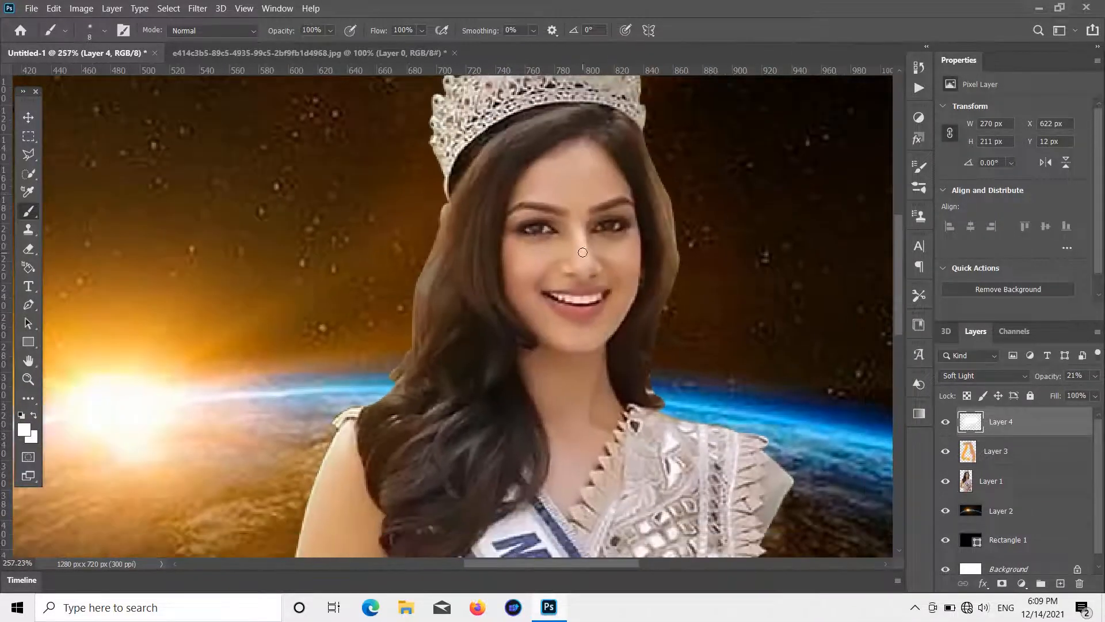
Brighten the woman's cheek on the side away from the sun with white strokes from a soft 35 px brush.
{"action": "scroll", "coordinate": [583, 239], "scroll_direction": "down", "scroll_amount": 4}
{"action": "scroll", "coordinate": [540, 235], "scroll_direction": "up", "scroll_amount": 5}
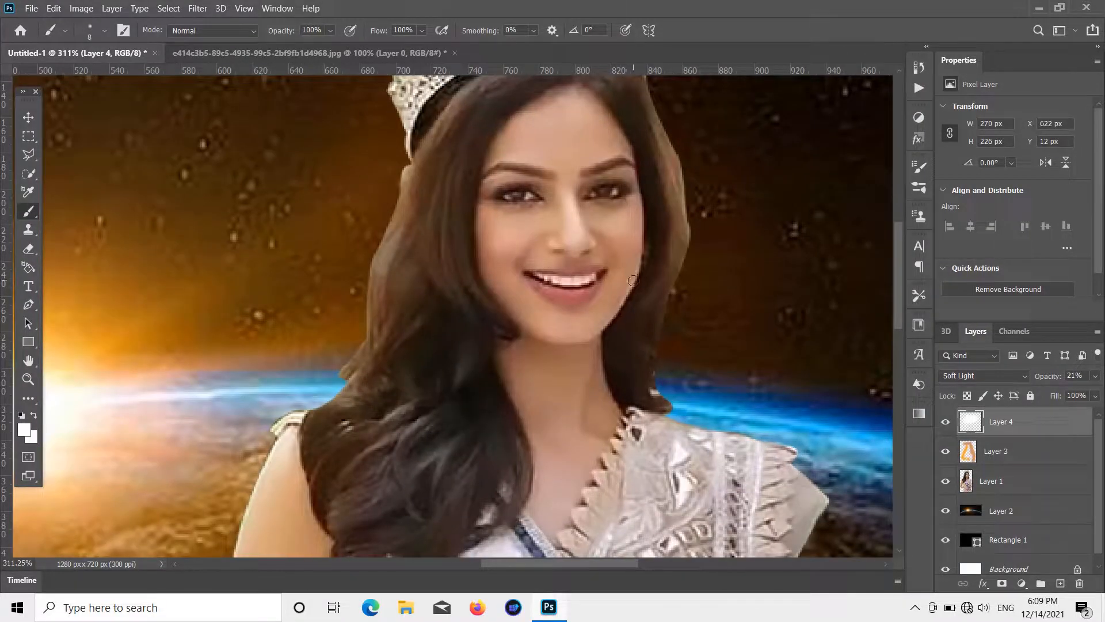
{"action": "scroll", "coordinate": [636, 276], "scroll_direction": "down", "scroll_amount": 4}
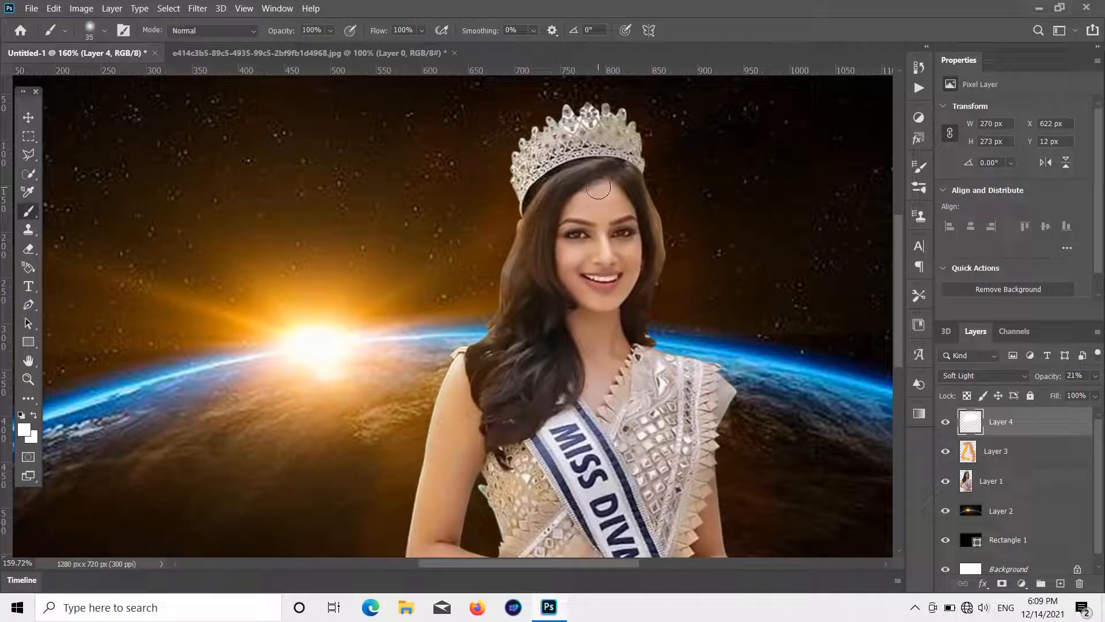
{"action": "left_click_drag", "start_coordinate": [633, 293], "coordinate": [634, 243]}
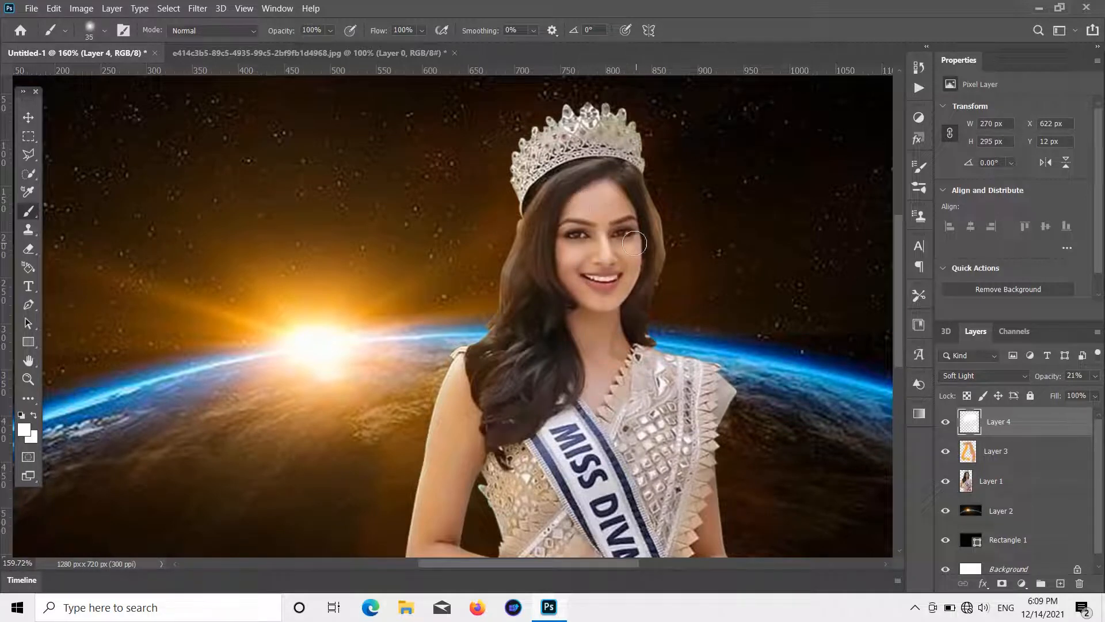
Paint a white highlight on the woman's chin with the soft 35 px brush.
{"action": "mouse_move", "coordinate": [594, 305]}
{"action": "left_mouse_down"}
{"action": "mouse_move", "coordinate": [567, 263]}
{"action": "mouse_move", "coordinate": [583, 301]}
{"action": "left_mouse_up"}
{"action": "scroll", "coordinate": [575, 310], "scroll_direction": "up", "scroll_amount": 1}
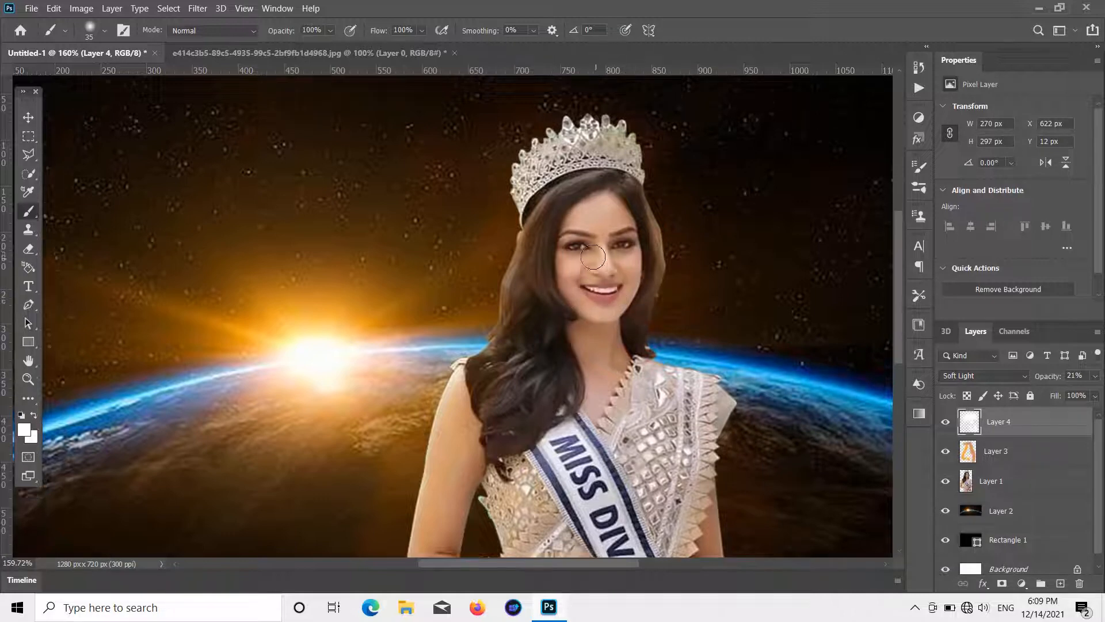
{"action": "scroll", "coordinate": [518, 323], "scroll_direction": "down", "scroll_amount": 7}
Reduce the brush to 20 px and add a new top layer in Soft Light mode.
{"action": "scroll", "coordinate": [509, 325], "scroll_direction": "up", "scroll_amount": 3}
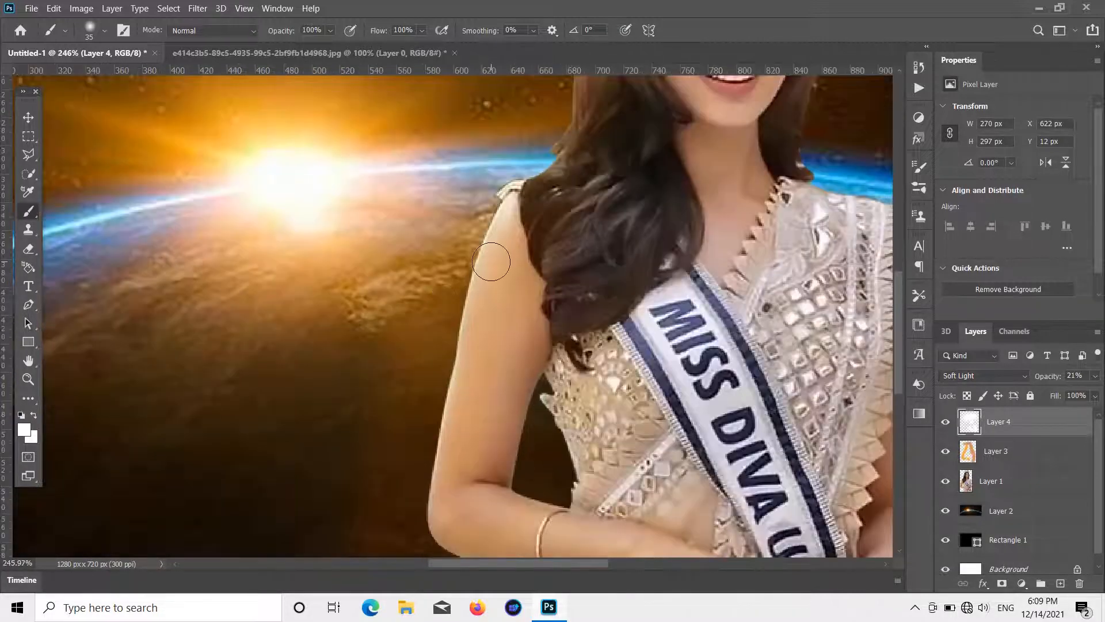
{"action": "key", "text": "bracketleft"}
{"action": "key", "text": "bracketleft"}
{"action": "key", "text": "bracketleft"}
{"action": "left_click", "coordinate": [1061, 584]}
{"action": "left_click", "coordinate": [985, 376]}
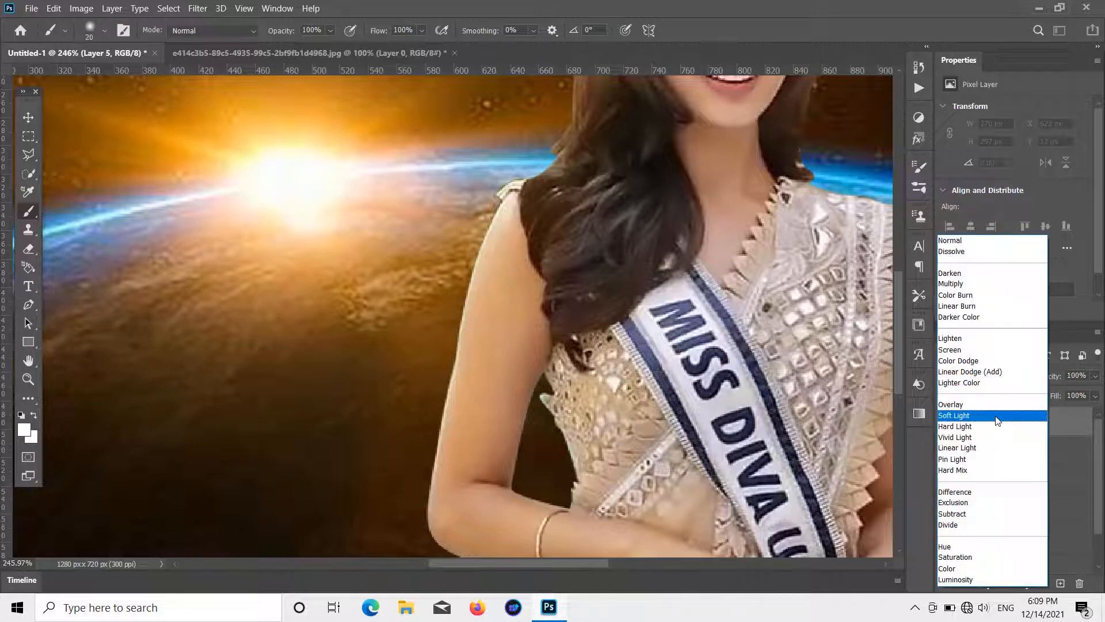
{"action": "left_click", "coordinate": [972, 417]}
{"action": "left_click", "coordinate": [1095, 375]}
Try white strokes along the sun-facing upper arm, undo them, and set the new layer's opacity to 55%.
{"action": "mouse_move", "coordinate": [511, 212]}
{"action": "left_mouse_down"}
{"action": "mouse_move", "coordinate": [473, 275]}
{"action": "mouse_move", "coordinate": [478, 313]}
{"action": "left_mouse_up"}
{"action": "key", "text": "ctrl+z"}
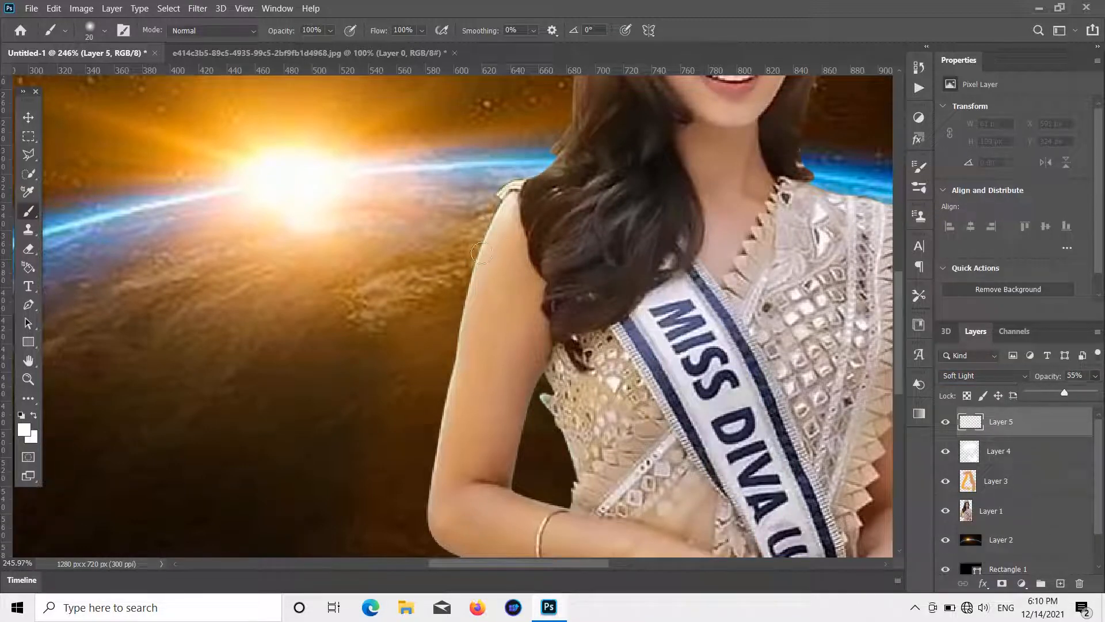
{"action": "left_click", "coordinate": [481, 253]}
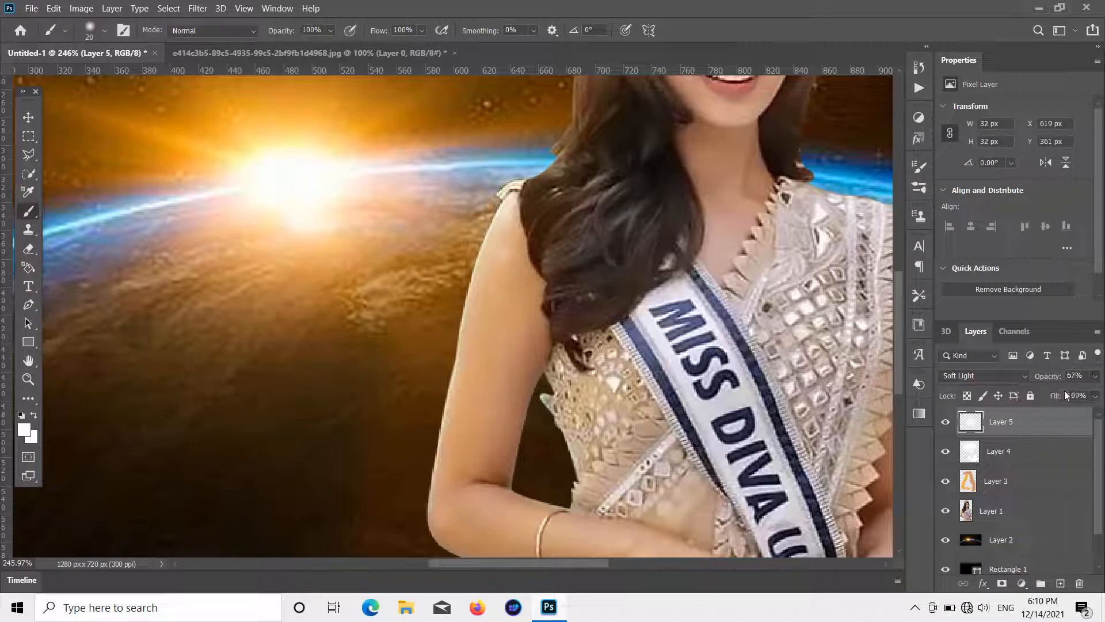
{"action": "key", "text": "ctrl+z"}
{"action": "left_click", "coordinate": [1095, 376]}
{"action": "left_click_drag", "start_coordinate": [1065, 391], "coordinate": [1064, 390]}
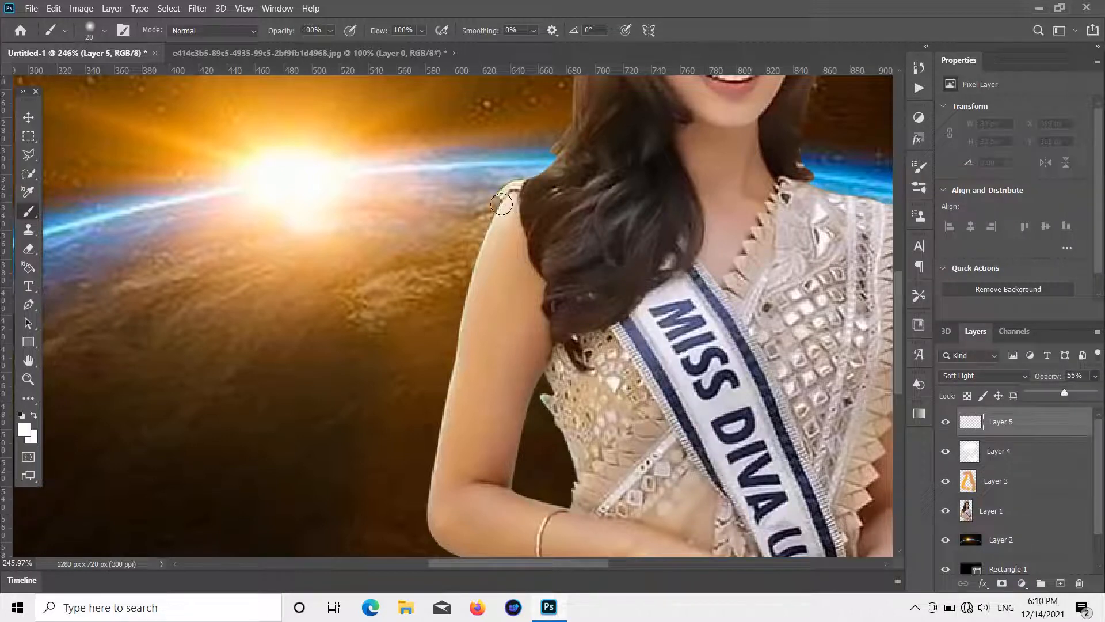
Reduce the brush to 9 px and try a white stroke down the sun-facing arm's outer edge, undoing it.
{"action": "key", "text": "p"}
{"action": "key", "text": "s"}
{"action": "key", "text": "b"}
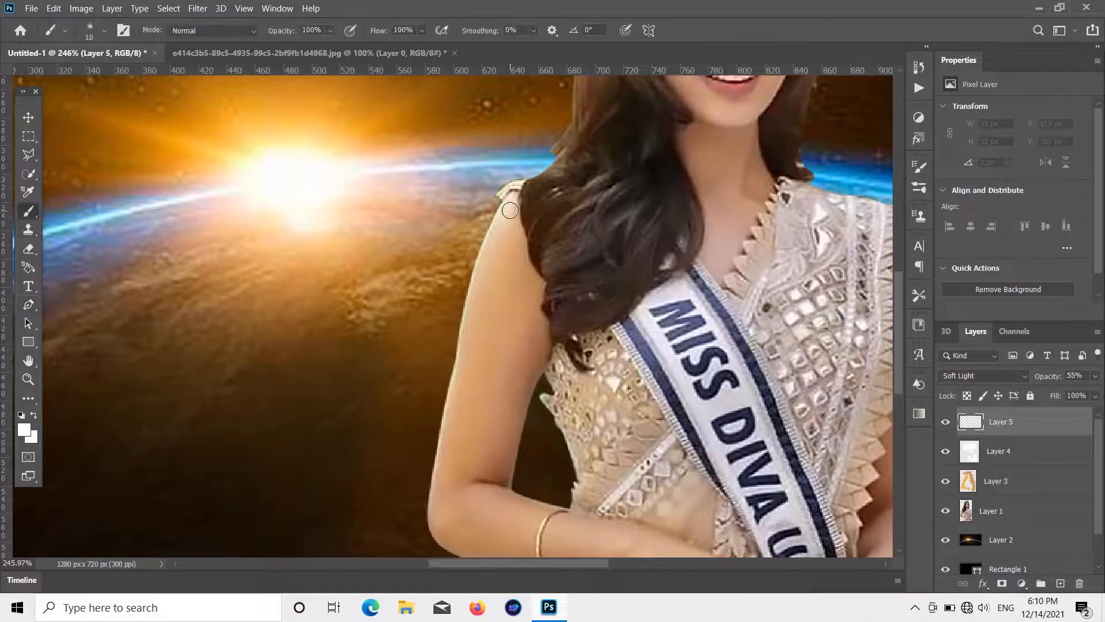
{"action": "left_click_drag", "start_coordinate": [491, 226], "coordinate": [446, 414]}
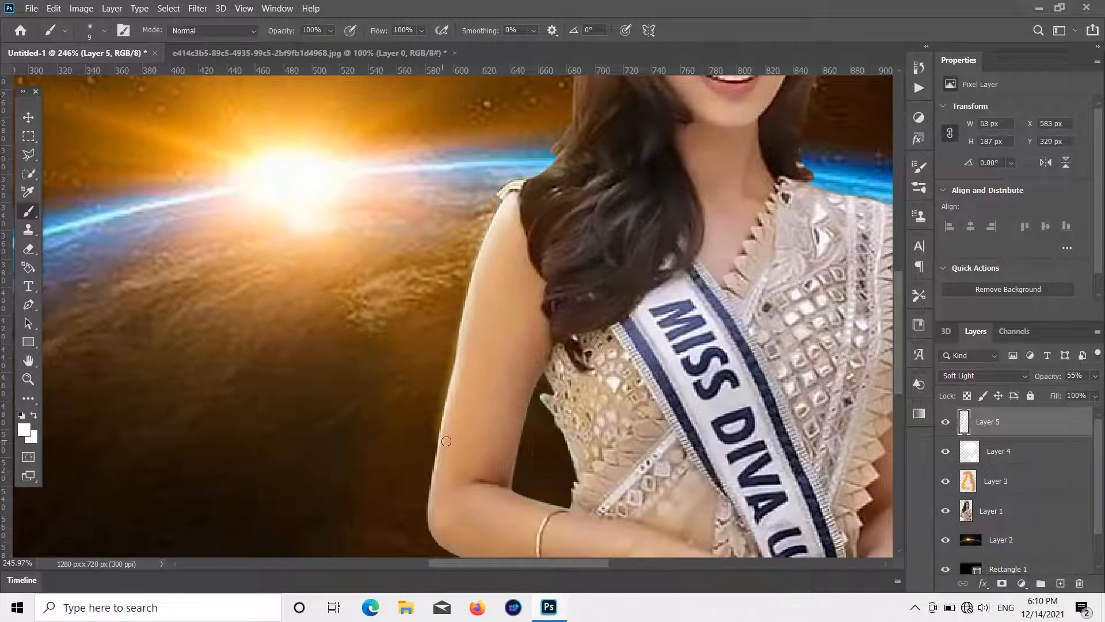
{"action": "key", "text": "ctrl+z"}
{"action": "key", "text": "ctrl+z"}
Paint a white rim highlight along the sun-facing arm's outer edge, from the shoulder around the elbow toward the bracelet.
{"action": "scroll", "coordinate": [486, 334], "scroll_direction": "up", "scroll_amount": 5}
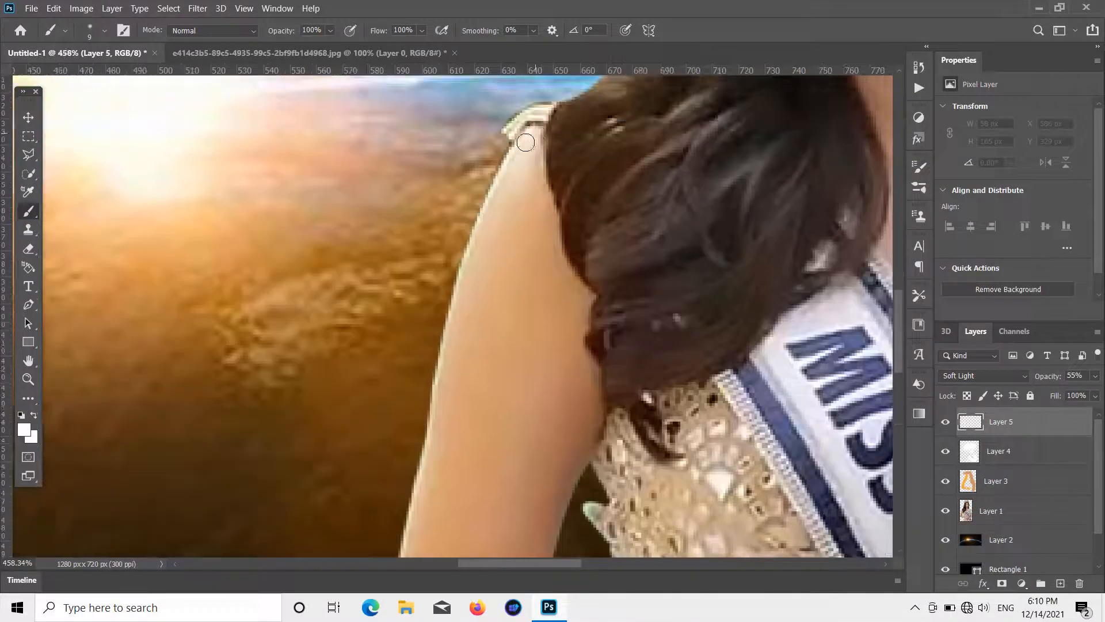
{"action": "mouse_move", "coordinate": [526, 143]}
{"action": "left_mouse_down"}
{"action": "mouse_move", "coordinate": [457, 304]}
{"action": "mouse_move", "coordinate": [525, 193]}
{"action": "mouse_move", "coordinate": [510, 264]}
{"action": "mouse_move", "coordinate": [524, 193]}
{"action": "mouse_move", "coordinate": [460, 335]}
{"action": "mouse_move", "coordinate": [461, 280]}
{"action": "mouse_move", "coordinate": [438, 406]}
{"action": "left_mouse_up"}
{"action": "scroll", "coordinate": [441, 355], "scroll_direction": "down", "scroll_amount": 5}
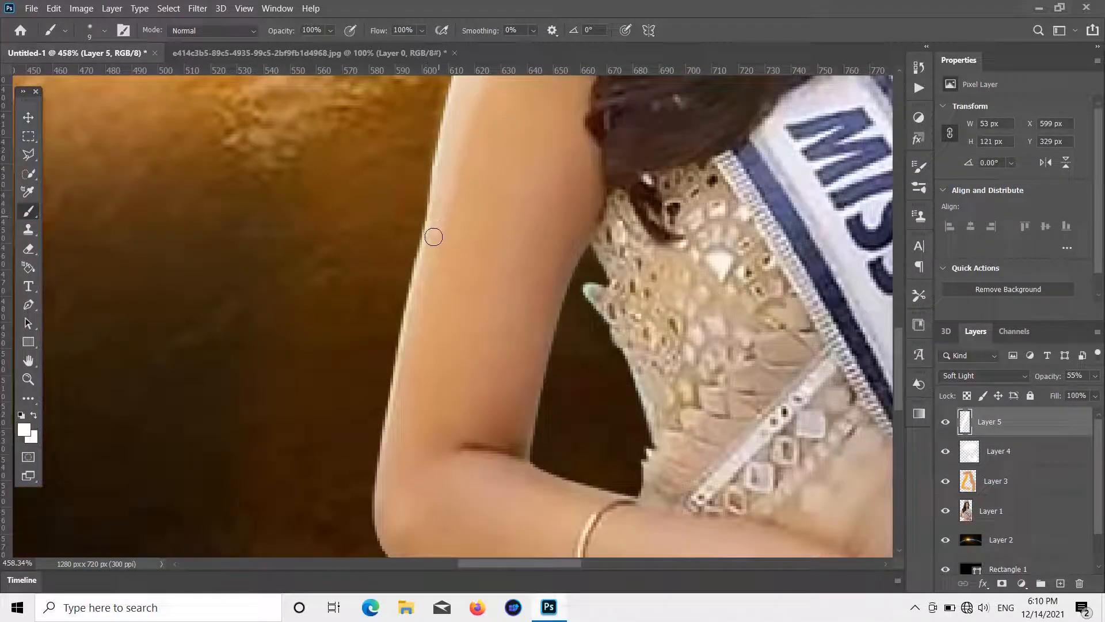
{"action": "mouse_move", "coordinate": [434, 236]}
{"action": "left_mouse_down"}
{"action": "mouse_move", "coordinate": [389, 424]}
{"action": "mouse_move", "coordinate": [379, 503]}
{"action": "mouse_move", "coordinate": [388, 521]}
{"action": "left_mouse_up"}
{"action": "scroll", "coordinate": [396, 371], "scroll_direction": "down", "scroll_amount": 3}
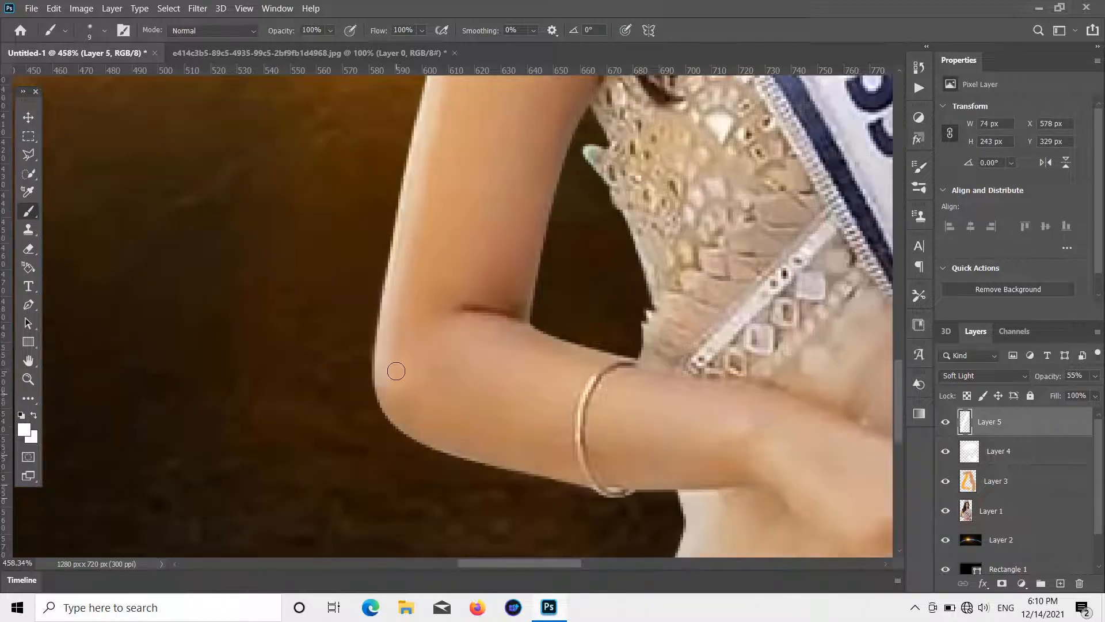
{"action": "scroll", "coordinate": [396, 371], "scroll_direction": "down", "scroll_amount": 1}
{"action": "mouse_move", "coordinate": [388, 296]}
{"action": "left_mouse_down"}
{"action": "mouse_move", "coordinate": [388, 357]}
{"action": "mouse_move", "coordinate": [423, 389]}
{"action": "mouse_move", "coordinate": [522, 418]}
{"action": "left_mouse_up"}
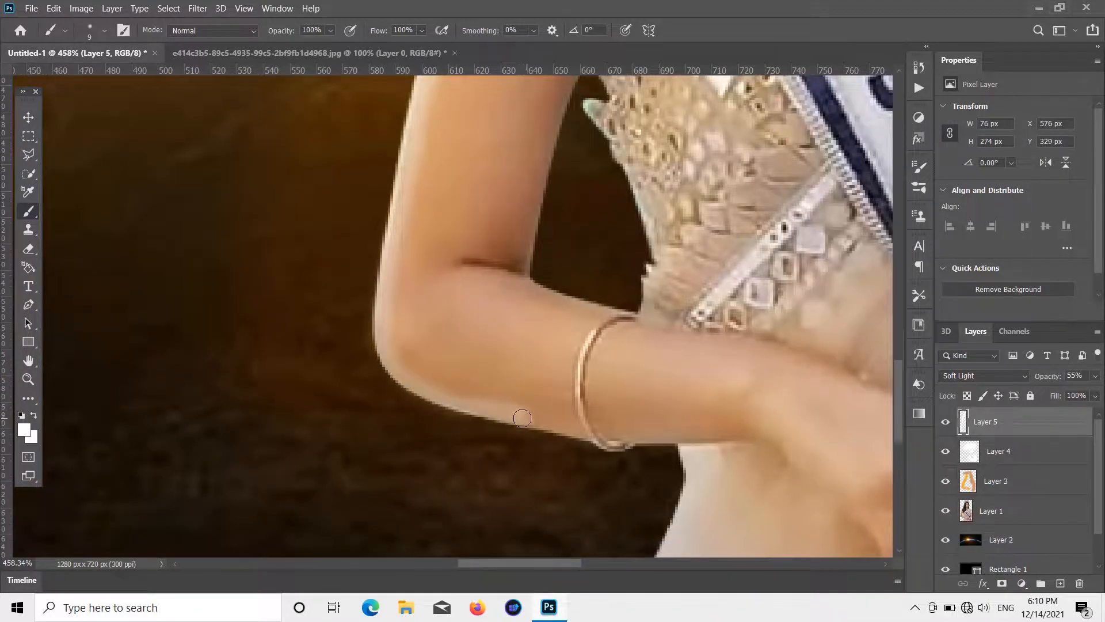
{"action": "scroll", "coordinate": [522, 418], "scroll_direction": "down", "scroll_amount": 5}
Lower the opacity of the arm's rim highlight layer to 25%.
{"action": "scroll", "coordinate": [467, 368], "scroll_direction": "up", "scroll_amount": 1}
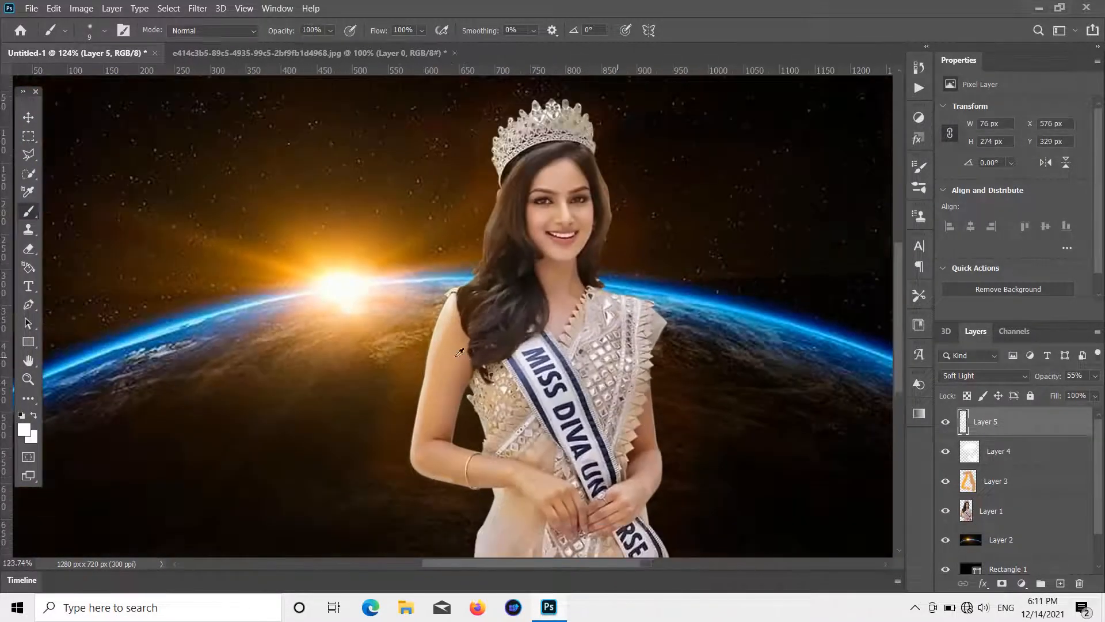
{"action": "left_click", "coordinate": [1093, 376]}
{"action": "left_click_drag", "start_coordinate": [1047, 394], "coordinate": [1044, 395]}
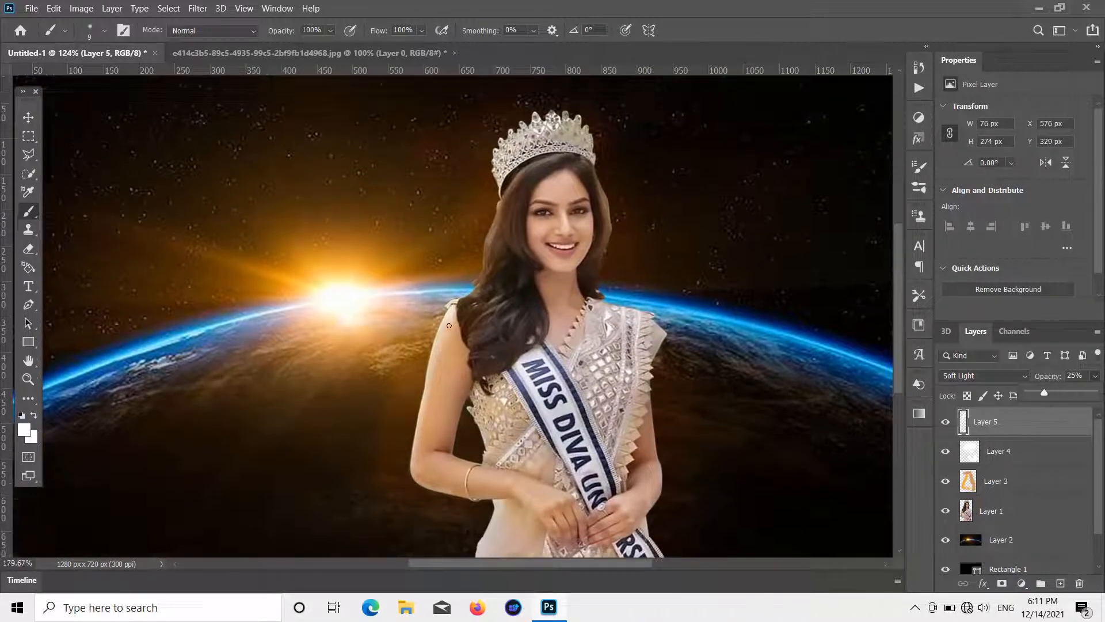
Brighten the sun-facing arm's edge more broadly with white strokes from a soft 25 px brush.
{"action": "scroll", "coordinate": [459, 383], "scroll_direction": "up", "scroll_amount": 4}
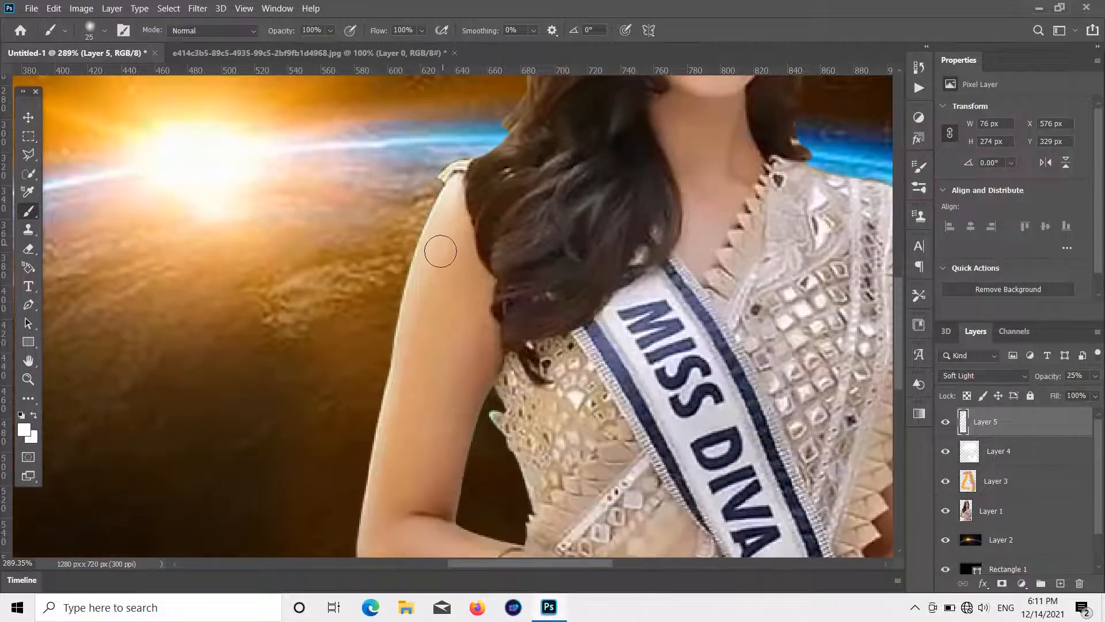
{"action": "scroll", "coordinate": [390, 439], "scroll_direction": "down", "scroll_amount": 3}
{"action": "scroll", "coordinate": [475, 449], "scroll_direction": "down", "scroll_amount": 2}
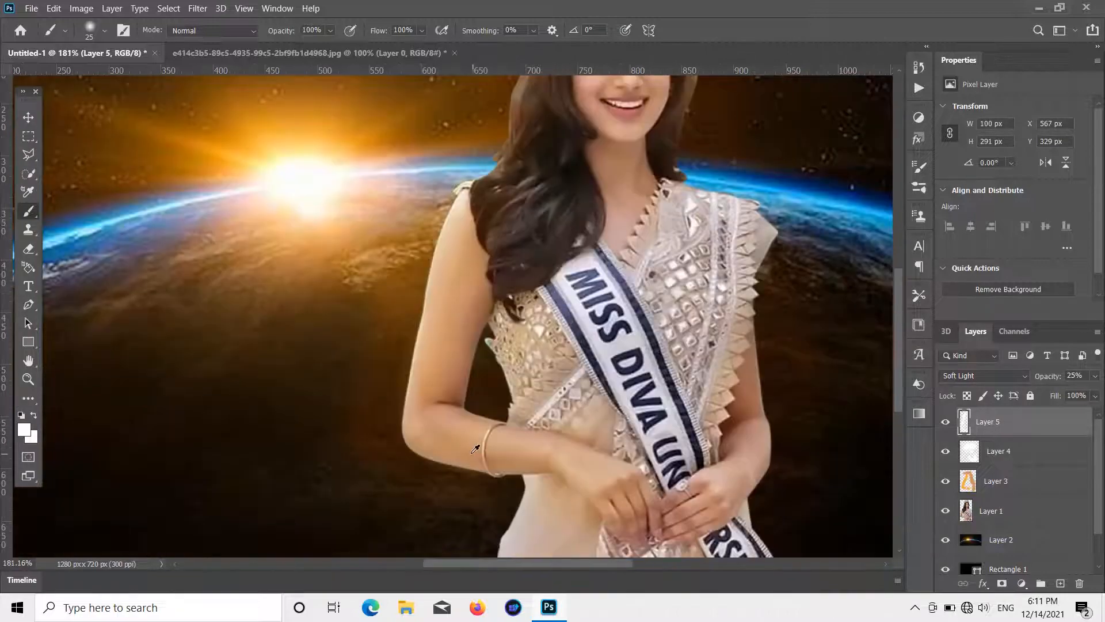
{"action": "scroll", "coordinate": [475, 449], "scroll_direction": "down", "scroll_amount": 3}
{"action": "scroll", "coordinate": [565, 375], "scroll_direction": "down", "scroll_amount": 3}
{"action": "scroll", "coordinate": [567, 299], "scroll_direction": "up", "scroll_amount": 5}
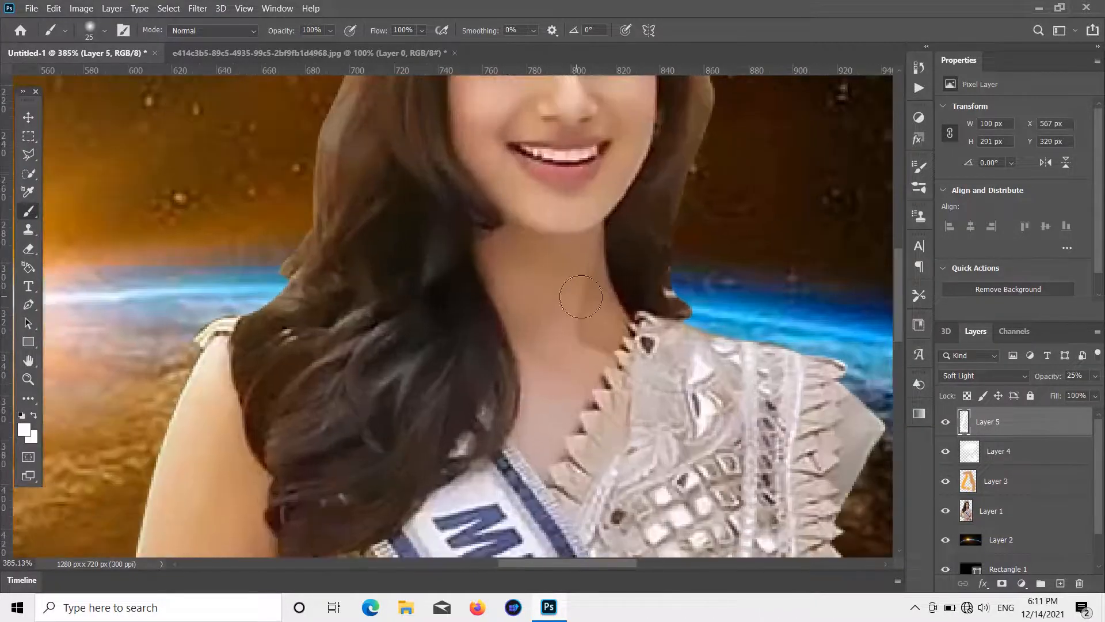
{"action": "scroll", "coordinate": [564, 313], "scroll_direction": "down", "scroll_amount": 3}
{"action": "left_click", "coordinate": [25, 118]}
{"action": "scroll", "coordinate": [414, 426], "scroll_direction": "down", "scroll_amount": 5}
{"action": "scroll", "coordinate": [495, 449], "scroll_direction": "up", "scroll_amount": 1}
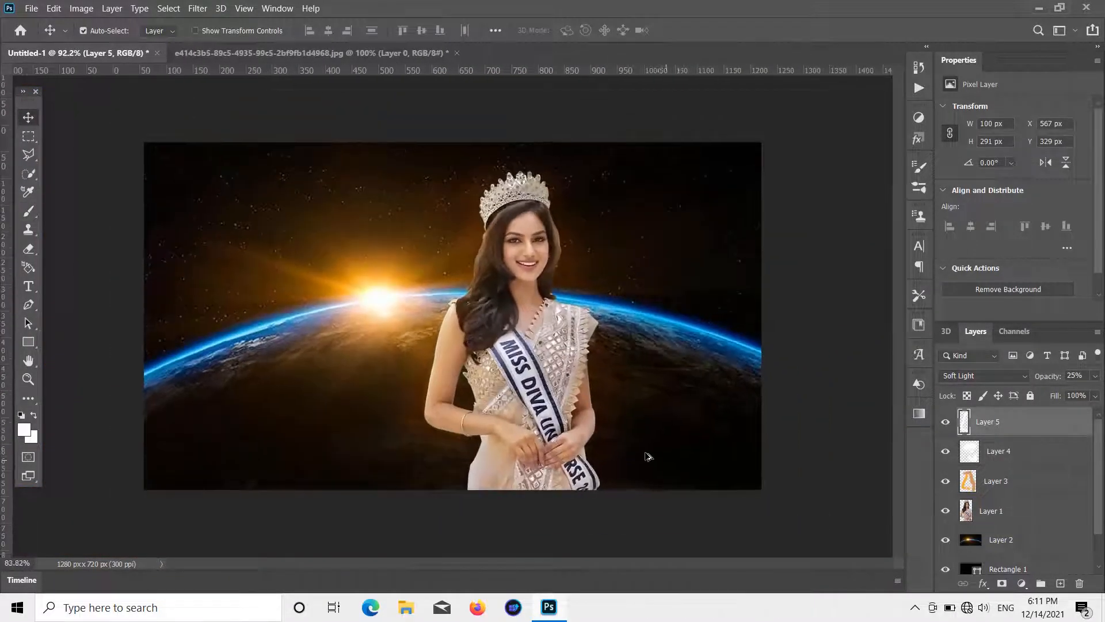
Add the white 14 pt Arial text "Miss Universe 2021" in the sky above the sunrise.
{"action": "left_click", "coordinate": [28, 286]}
{"action": "left_click", "coordinate": [240, 242]}
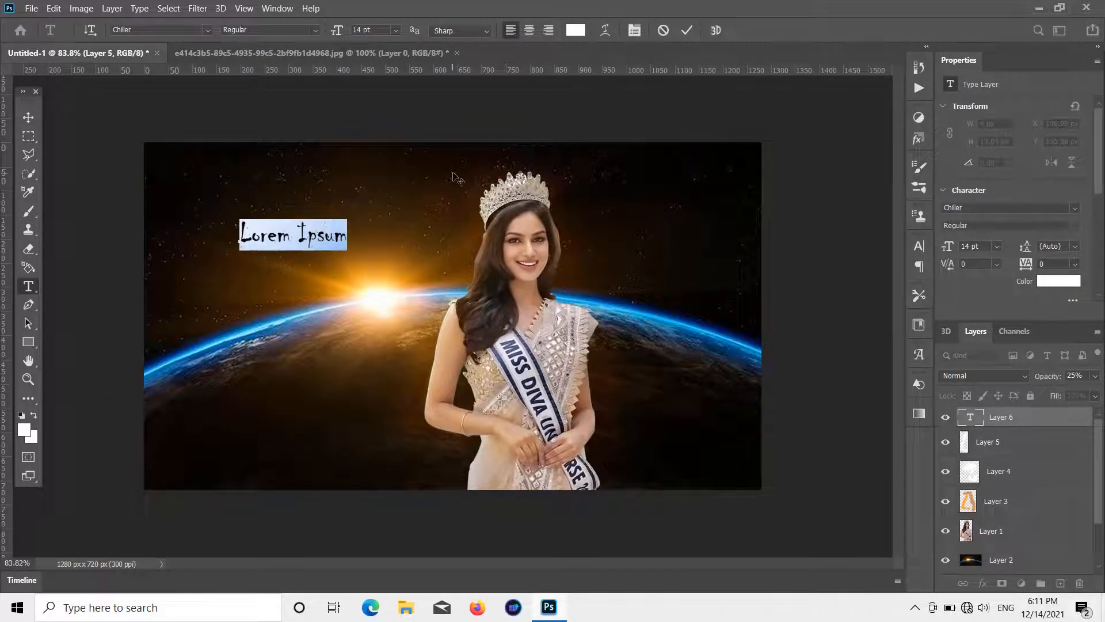
{"action": "key", "text": "BackSpace"}
{"action": "key", "text": "BackSpace"}
{"action": "key", "text": "BackSpace"}
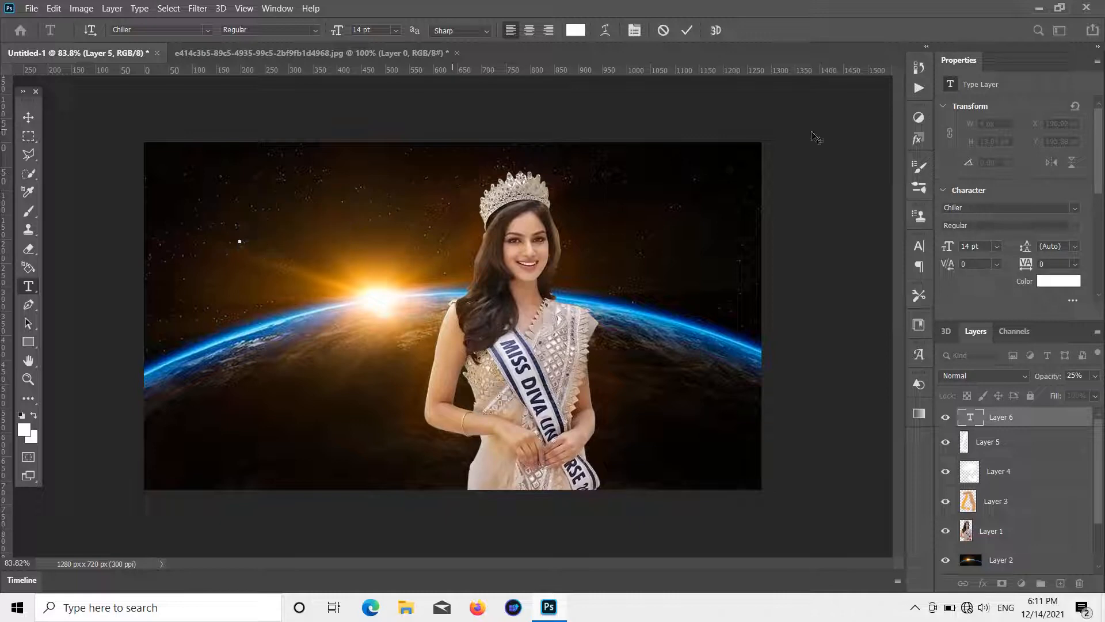
{"action": "left_click", "coordinate": [1075, 209]}
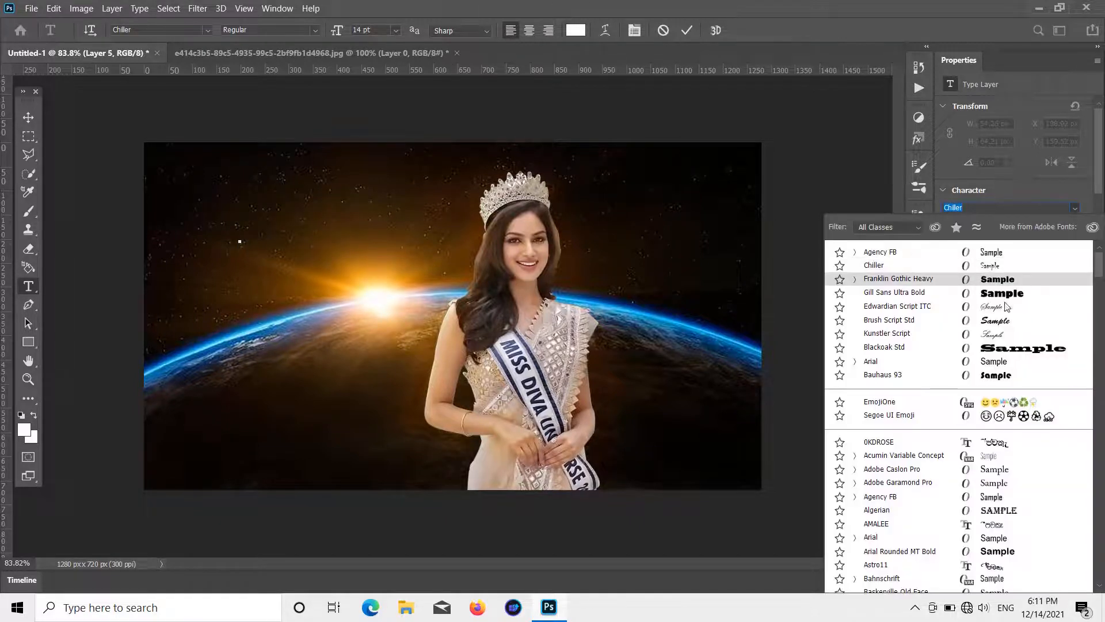
{"action": "left_click", "coordinate": [990, 361]}
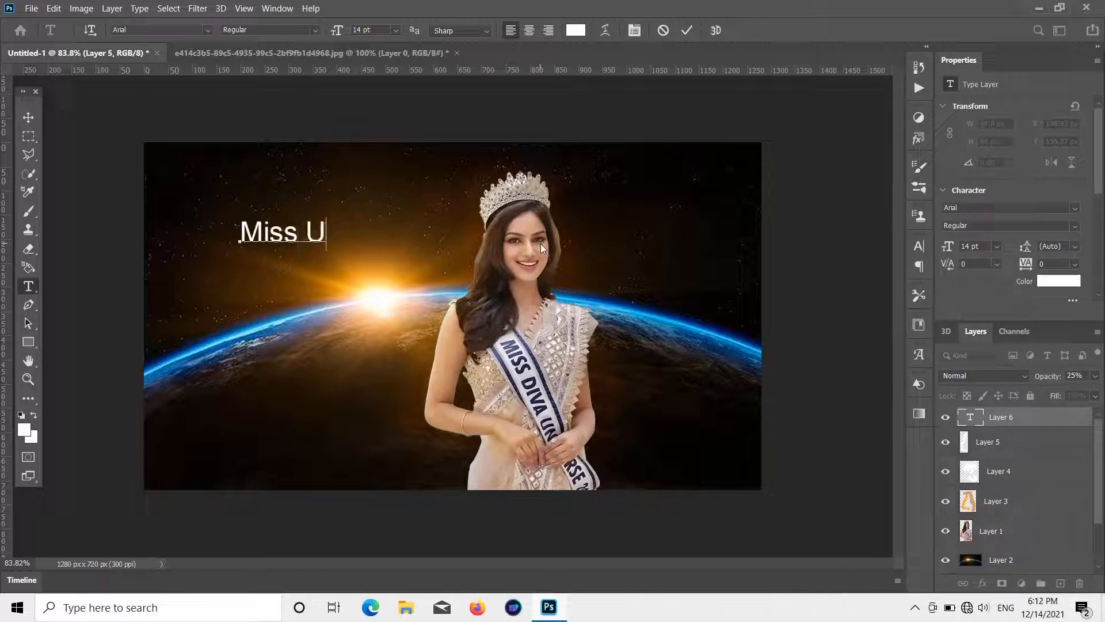
{"action": "type", "text": "Miss Universe"}
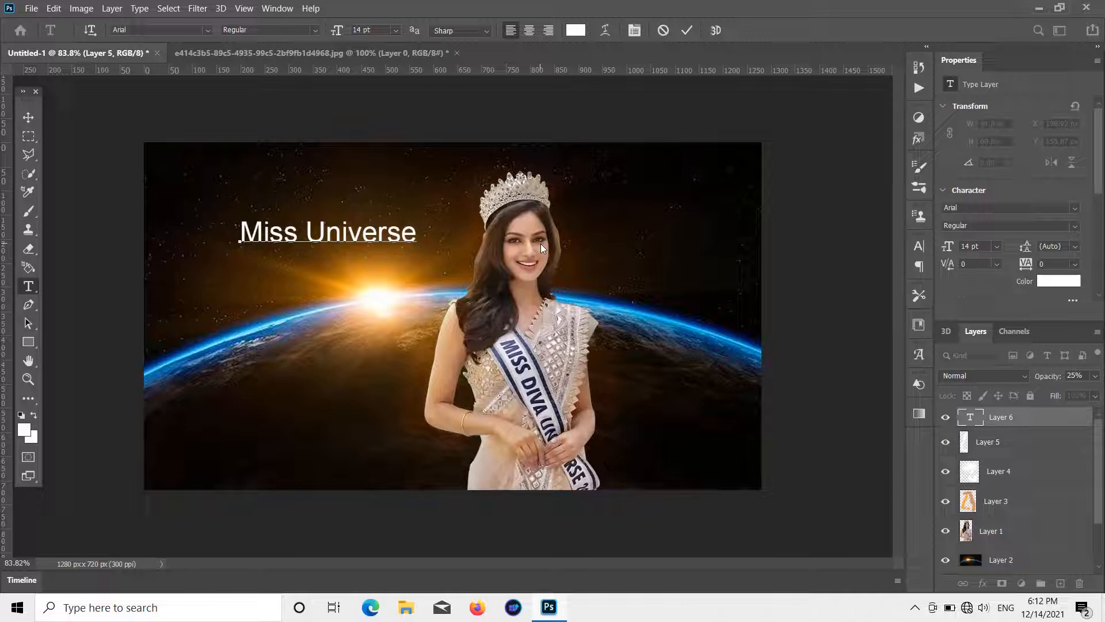
{"action": "type", "text": " 2021"}
Enlarge the title text to about 18.5 pt and place it in the upper-left sky.
{"action": "key", "text": "ctrl+t"}
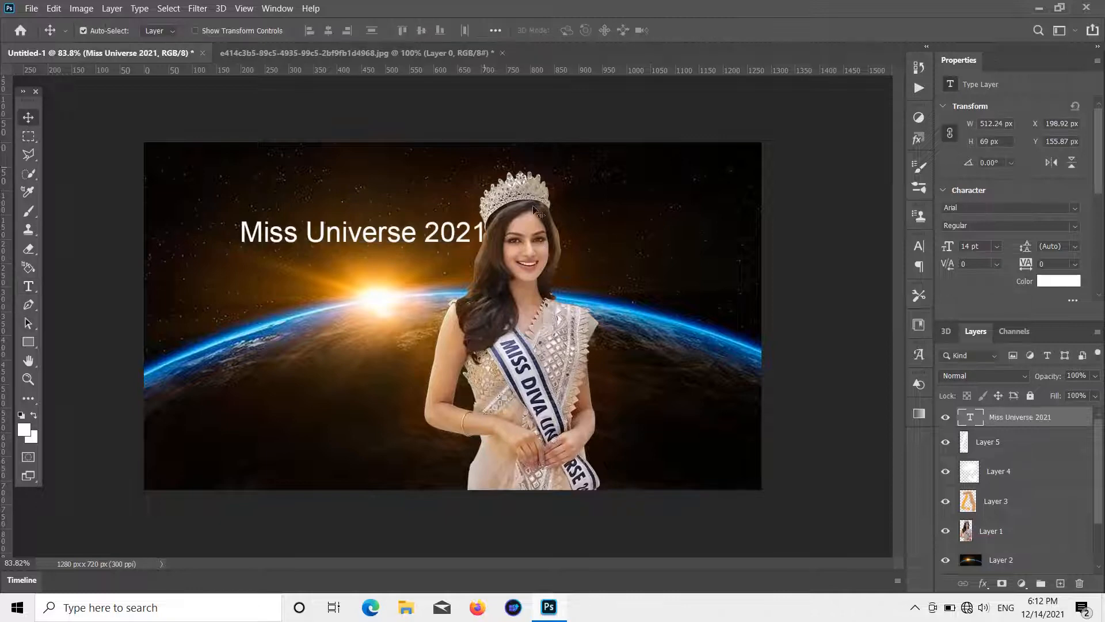
{"action": "left_click_drag", "start_coordinate": [487, 250], "coordinate": [432, 198]}
{"action": "key", "text": "Return"}
Break the title before "2021" and indent the year on the second line beneath the end of "Universe".
{"action": "double_click", "coordinate": [433, 198]}
{"action": "key", "text": "BackSpace"}
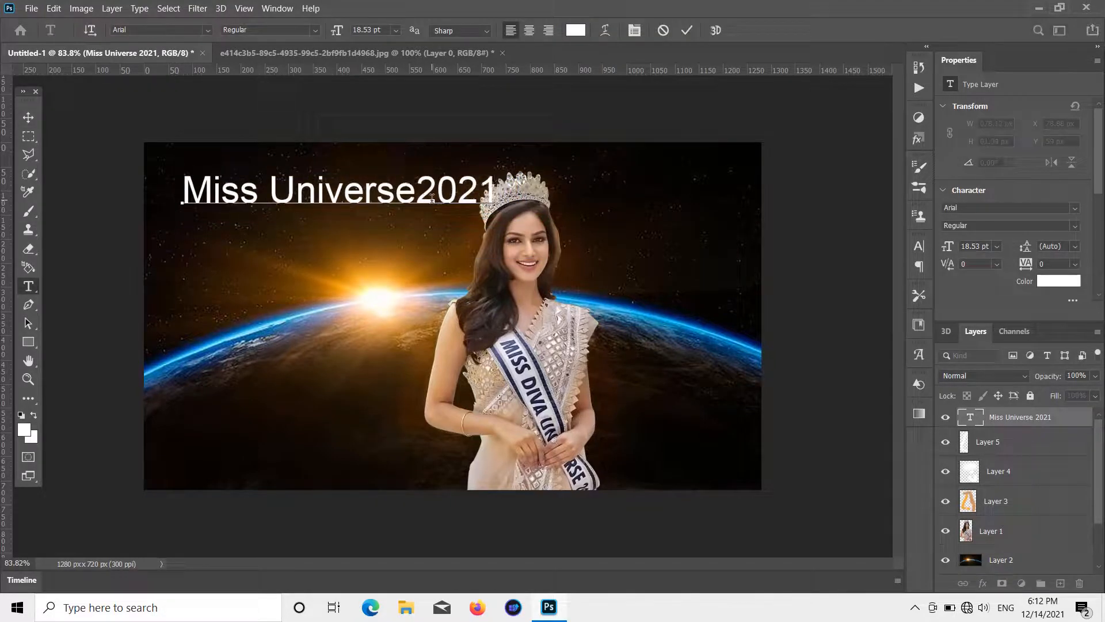
{"action": "key", "text": "Return"}
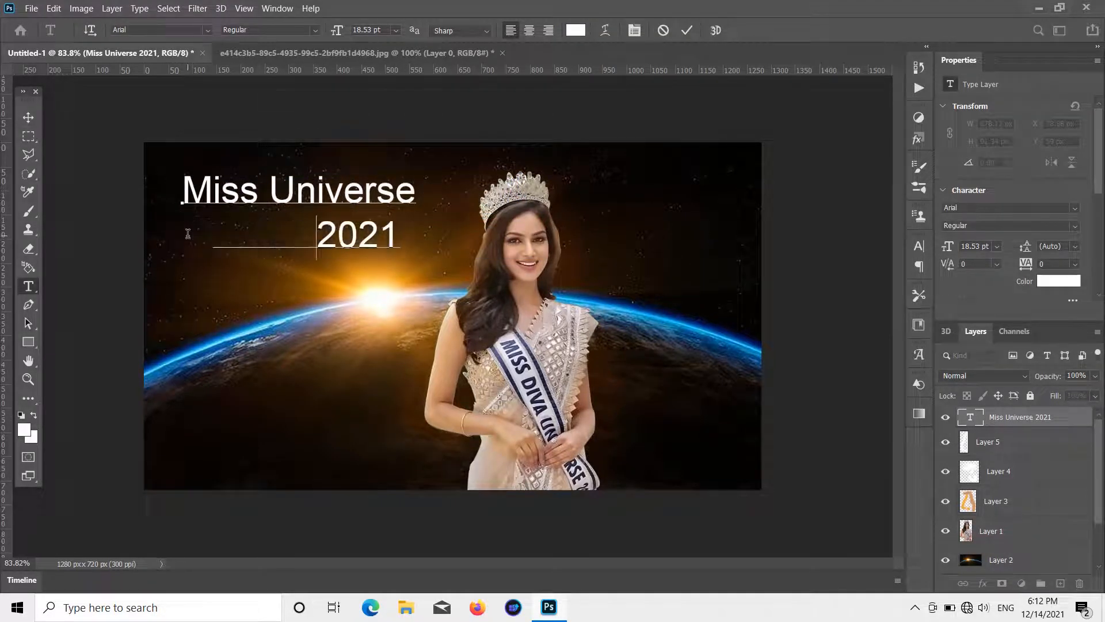
{"action": "key", "text": "BackSpace"}
{"action": "left_click", "coordinate": [28, 117]}
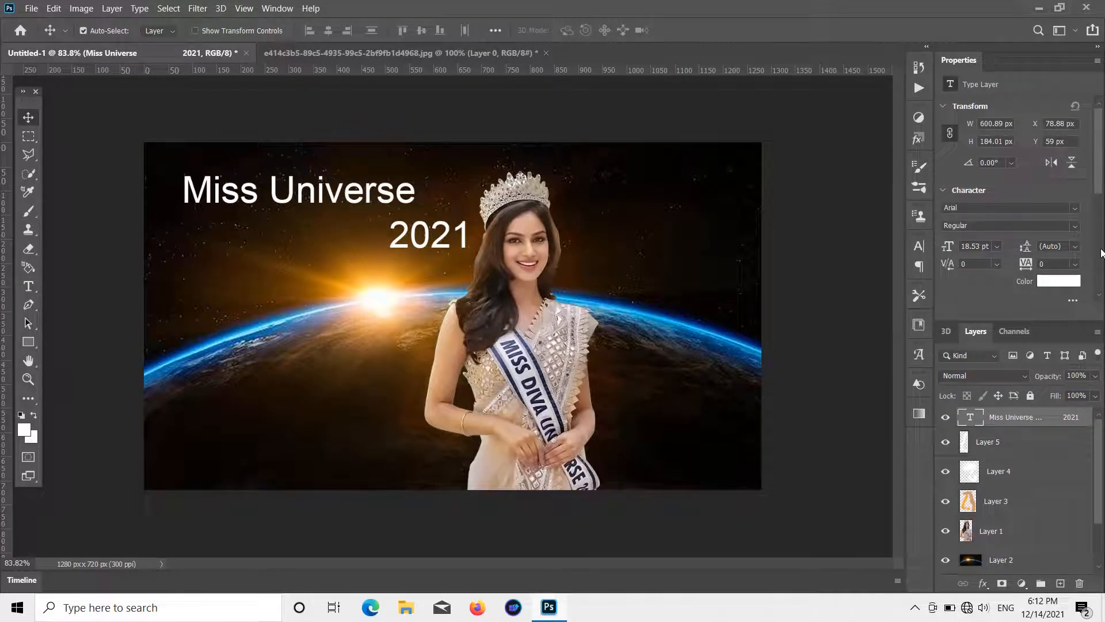
Change the title's font to Cooper Black.
{"action": "left_click", "coordinate": [1074, 207]}
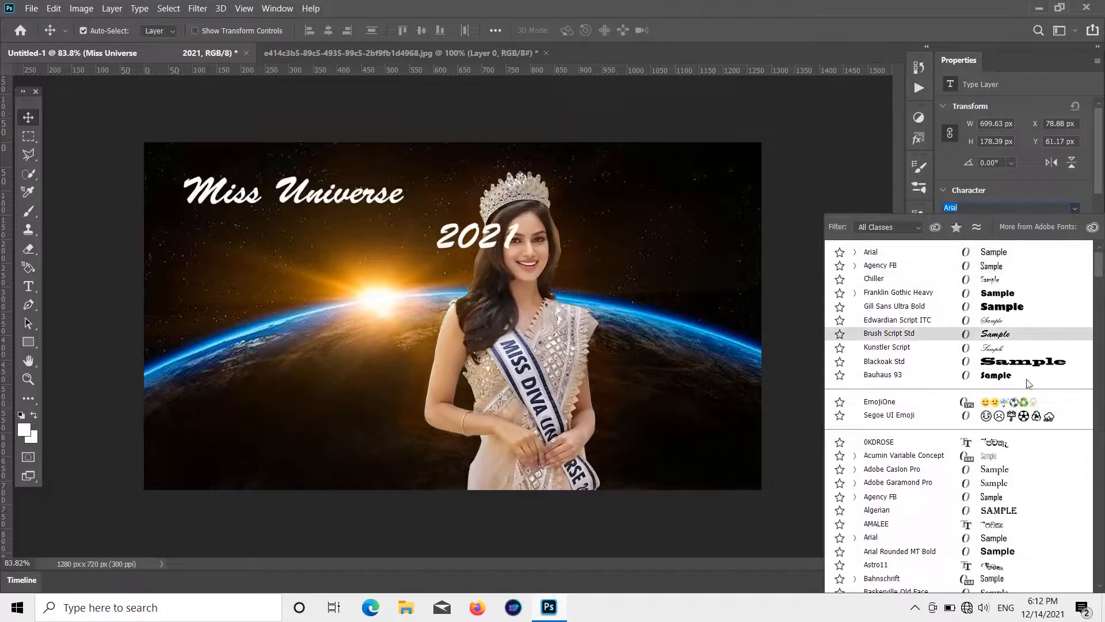
{"action": "scroll", "coordinate": [992, 517], "scroll_direction": "down", "scroll_amount": 3}
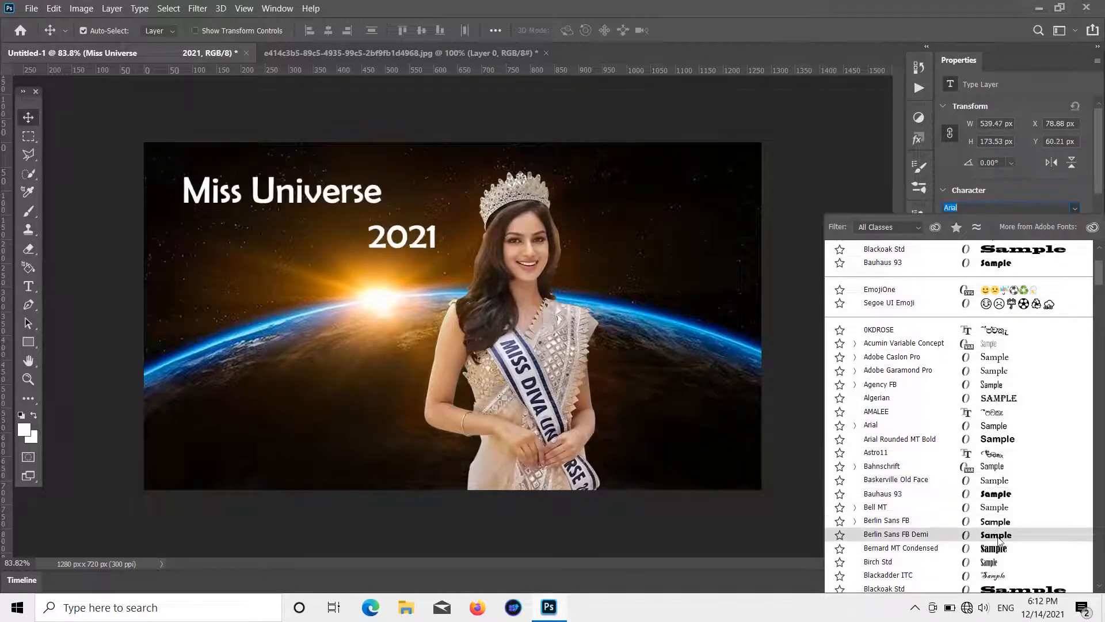
{"action": "scroll", "coordinate": [996, 516], "scroll_direction": "down", "scroll_amount": 3}
{"action": "scroll", "coordinate": [1005, 516], "scroll_direction": "down", "scroll_amount": 5}
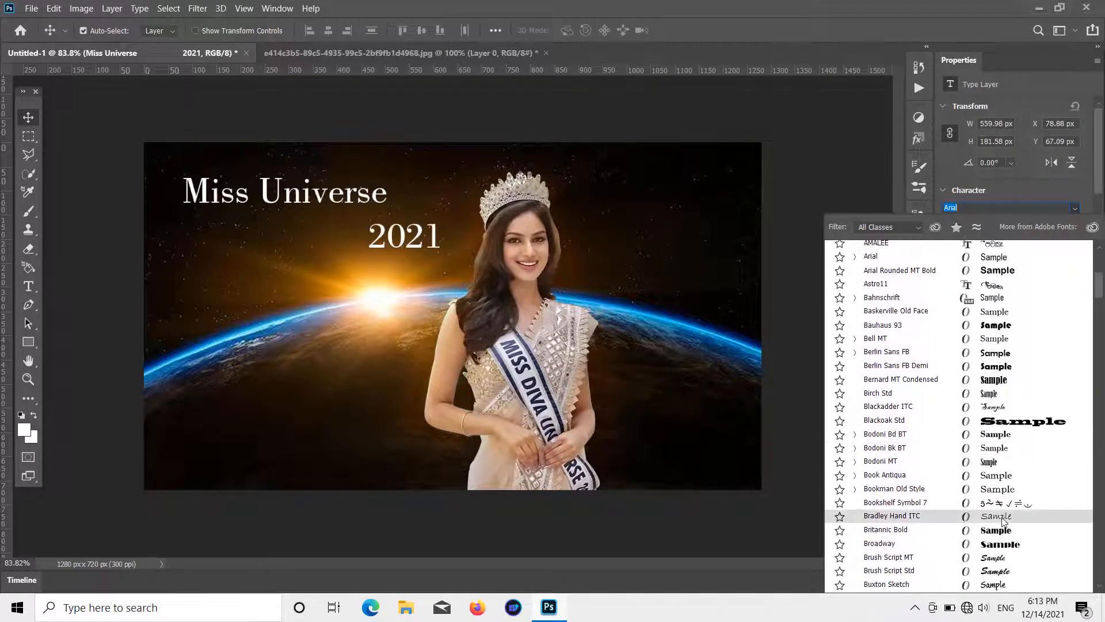
{"action": "scroll", "coordinate": [1001, 527], "scroll_direction": "down", "scroll_amount": 5}
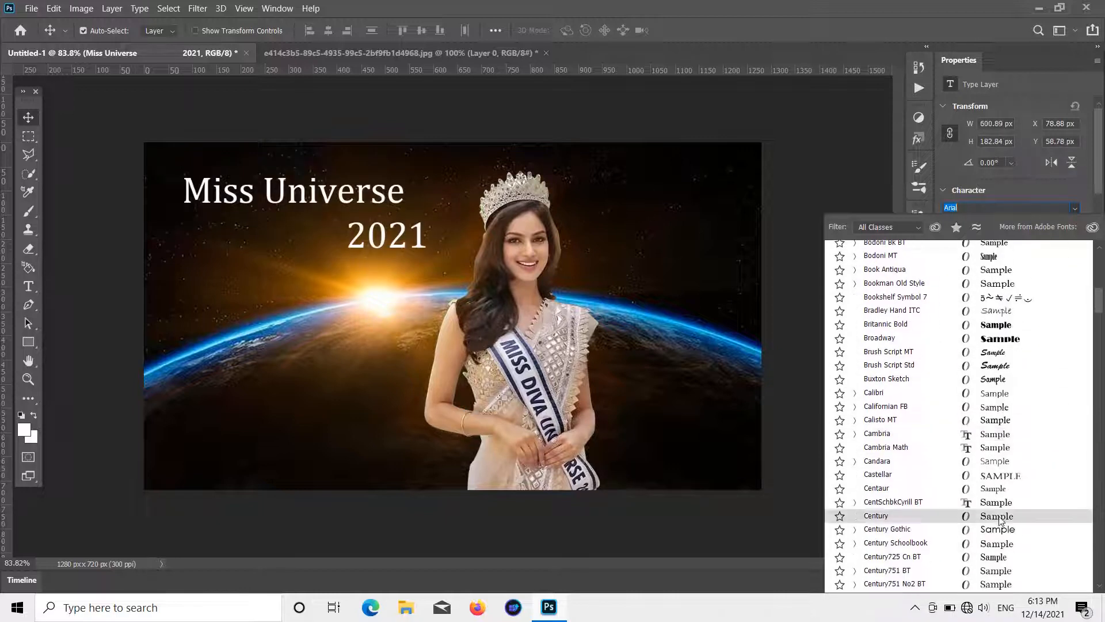
{"action": "scroll", "coordinate": [996, 529], "scroll_direction": "down", "scroll_amount": 1}
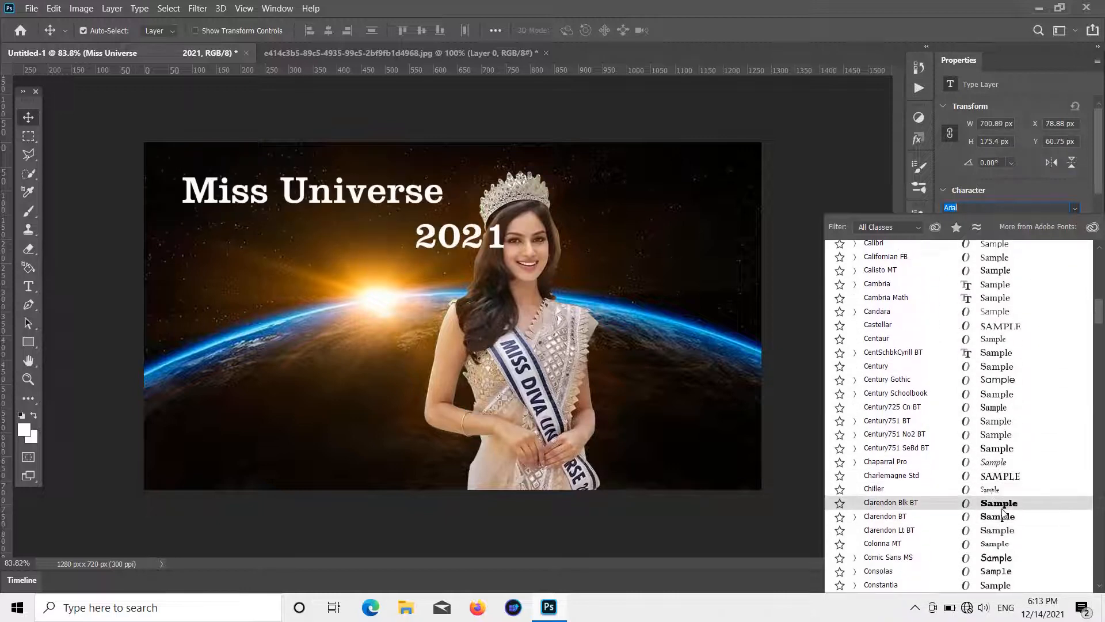
{"action": "scroll", "coordinate": [999, 585], "scroll_direction": "down", "scroll_amount": 2}
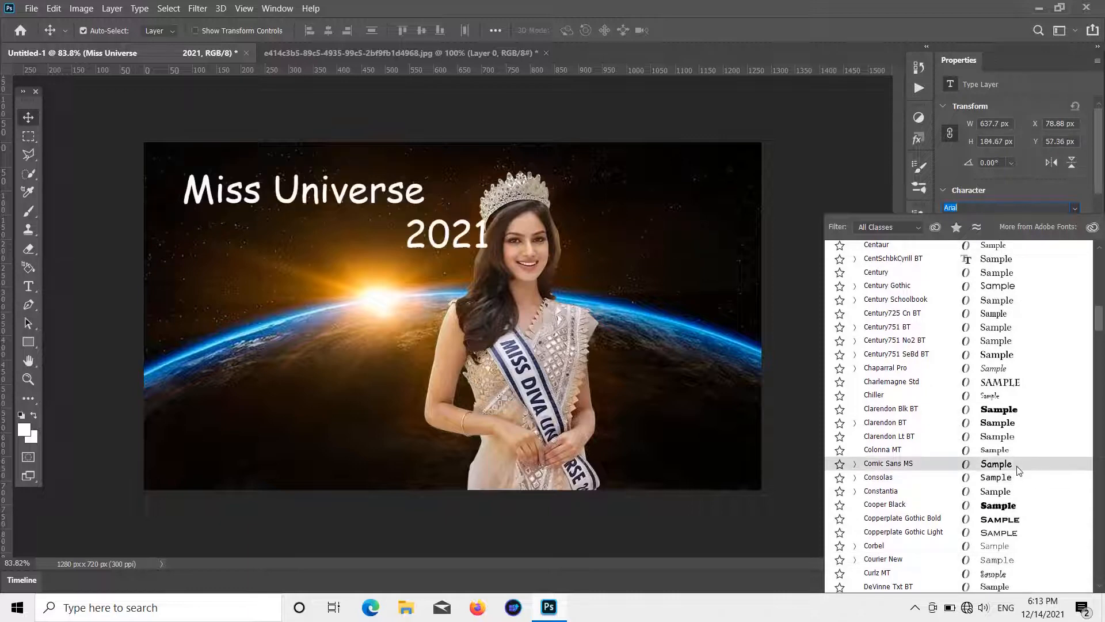
{"action": "left_click", "coordinate": [1017, 505]}
{"action": "key", "text": "Return"}
{"action": "left_click", "coordinate": [267, 235]}
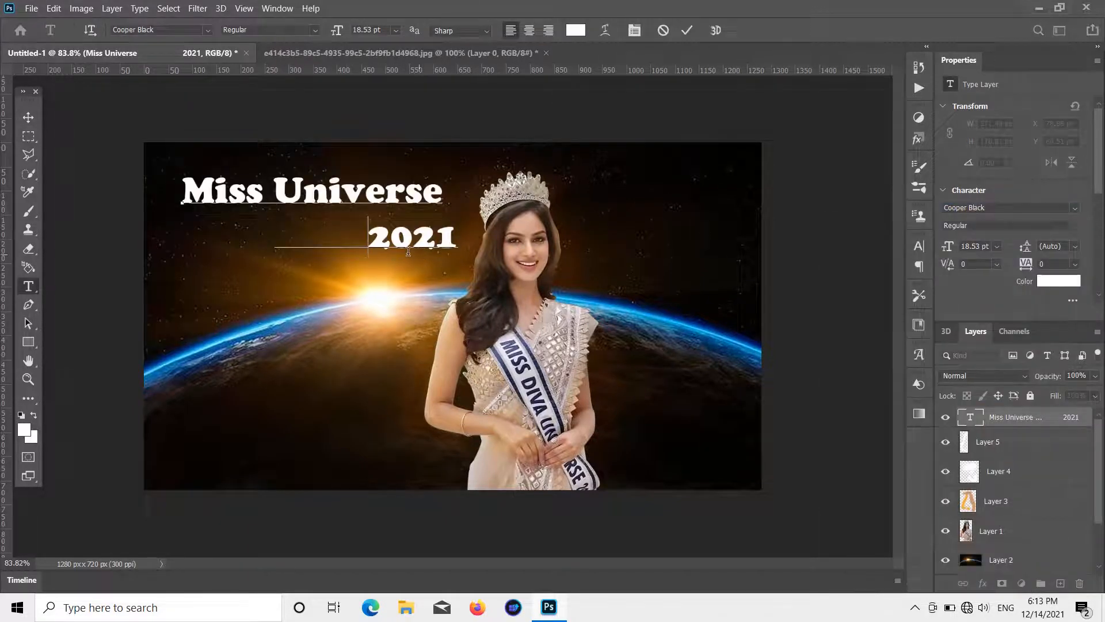
{"action": "left_click", "coordinate": [35, 115]}
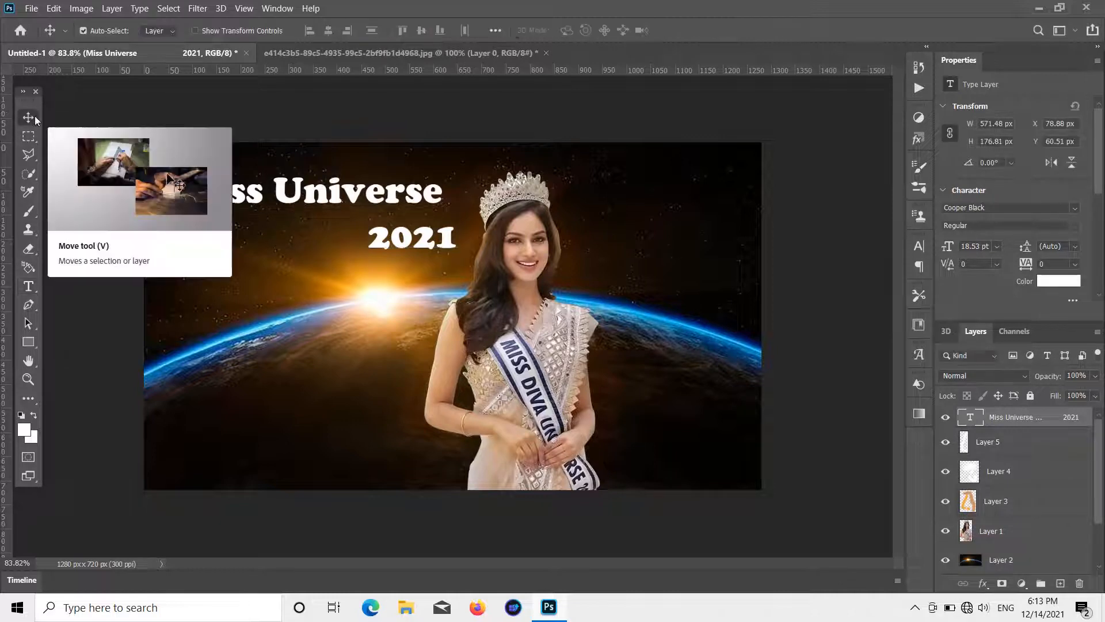
Add the white 14 pt Cooper Black text "Harnaaz Kaur Sandhu" below the Earth's horizon.
{"action": "left_click", "coordinate": [28, 287]}
{"action": "left_click", "coordinate": [272, 390]}
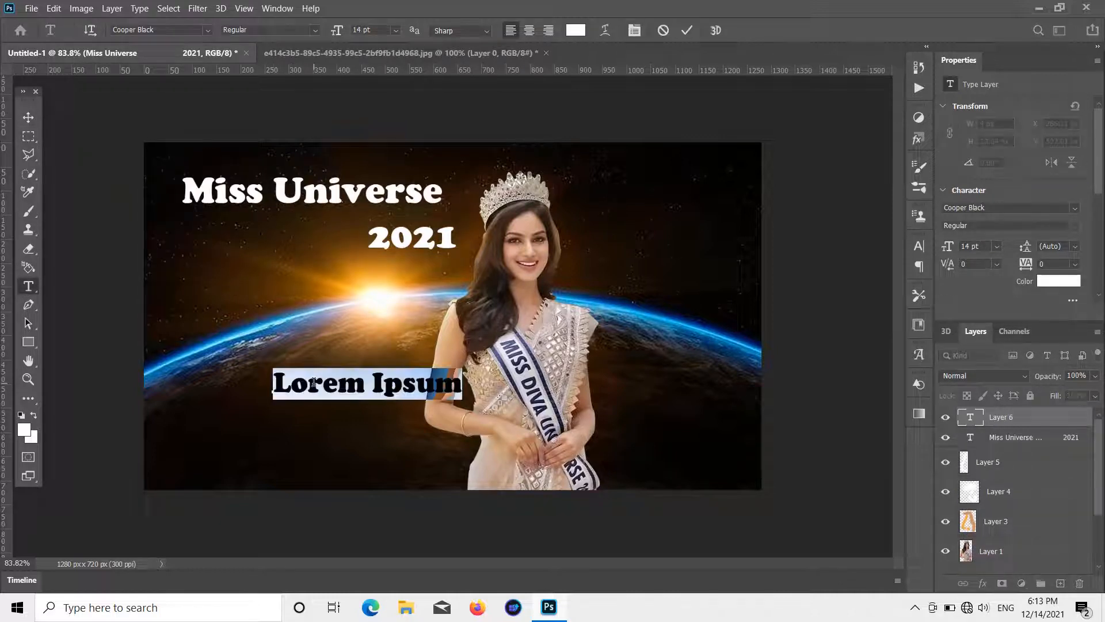
{"action": "key", "text": "BackSpace"}
{"action": "type", "text": "HA"}
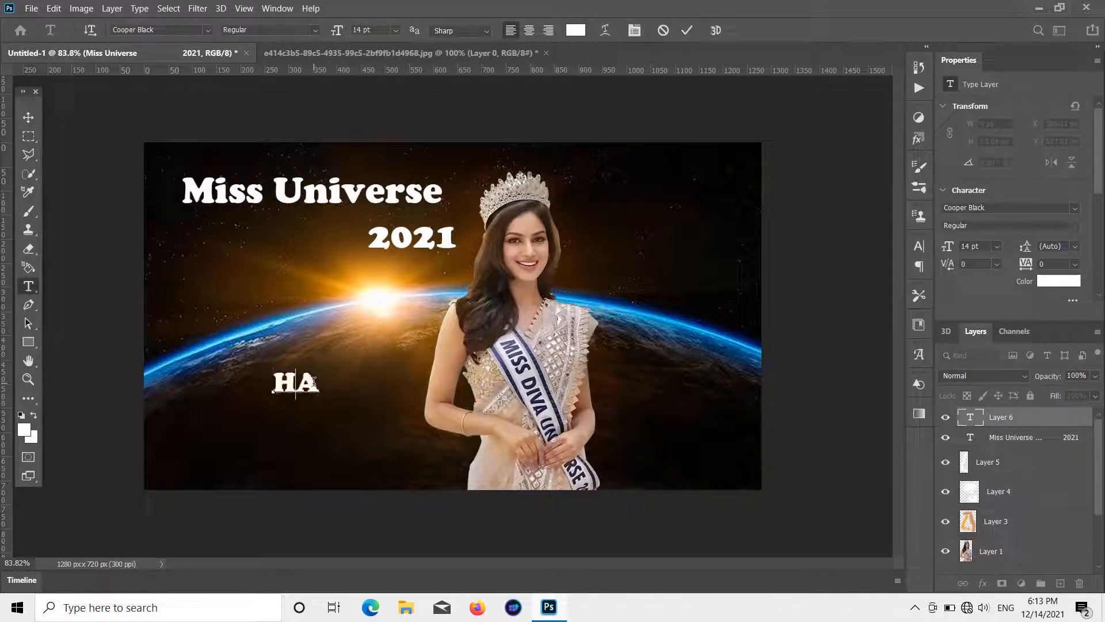
{"action": "key", "text": "BackSpace"}
{"action": "type", "text": "arna "}
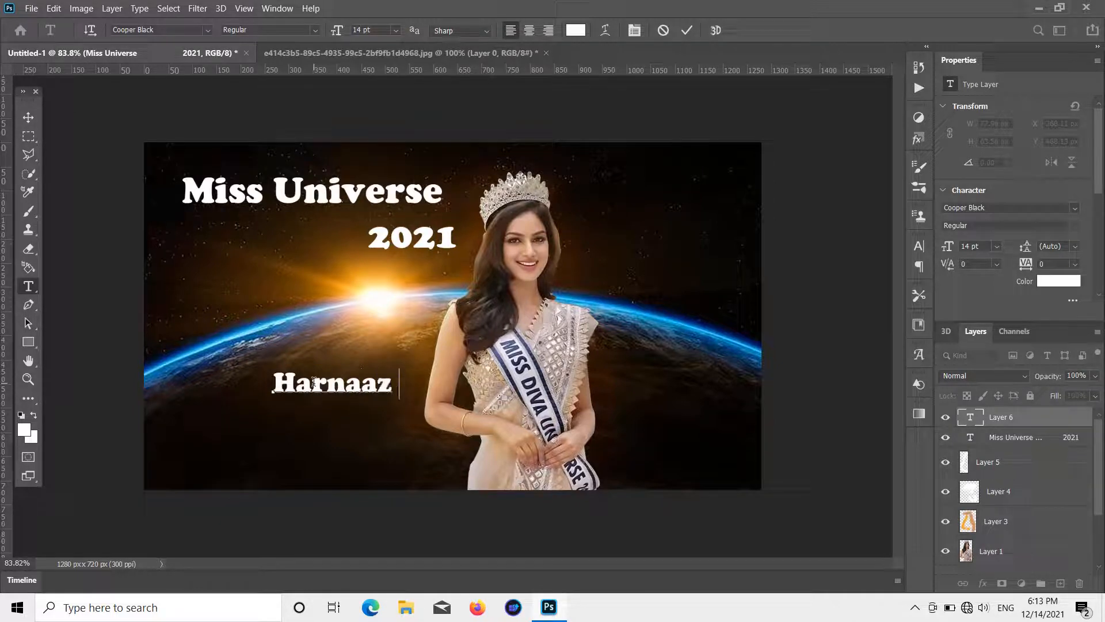
{"action": "type", "text": "az K"}
{"action": "type", "text": "au"}
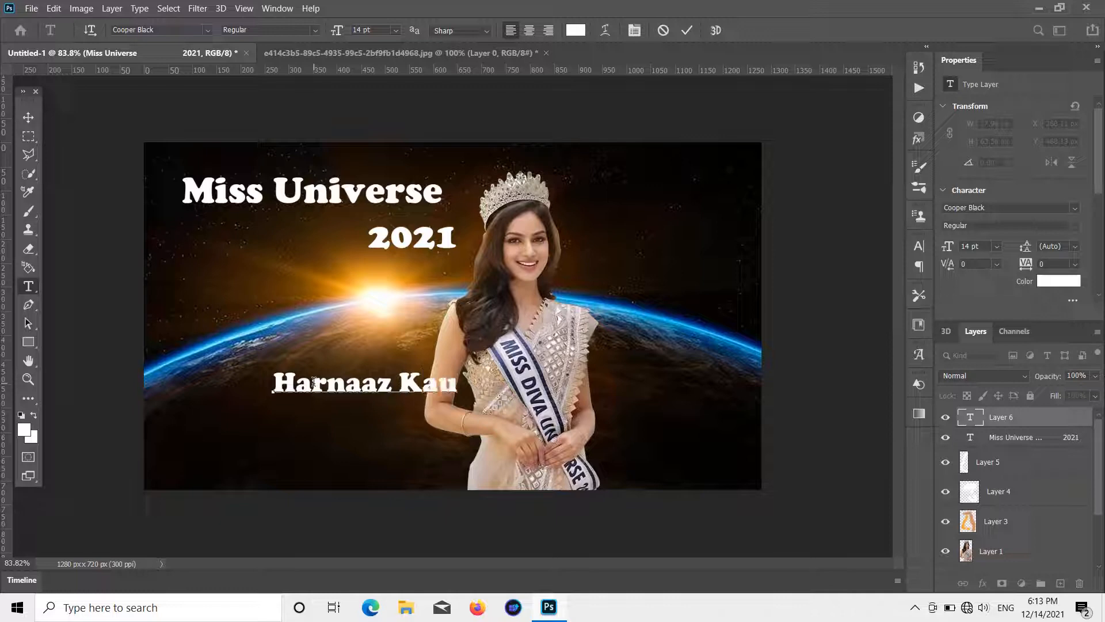
{"action": "type", "text": "r Sandhu"}
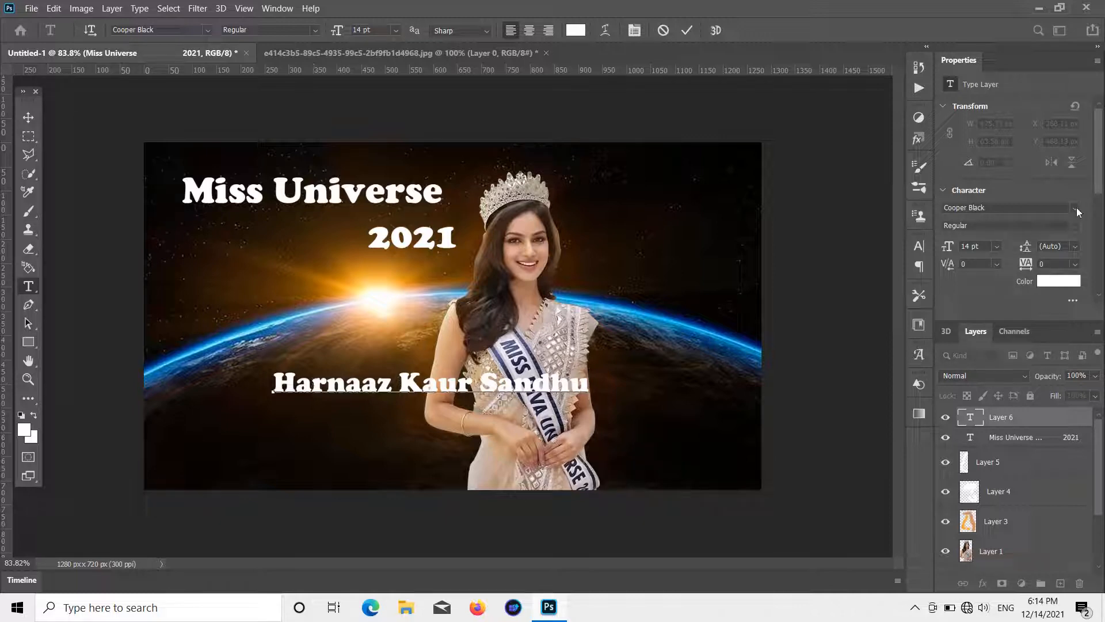
Change the name text's font to Agency FB and move it down into the dark area beside the woman's elbow.
{"action": "left_click", "coordinate": [1075, 208]}
{"action": "key", "text": "Escape"}
{"action": "left_click", "coordinate": [28, 117]}
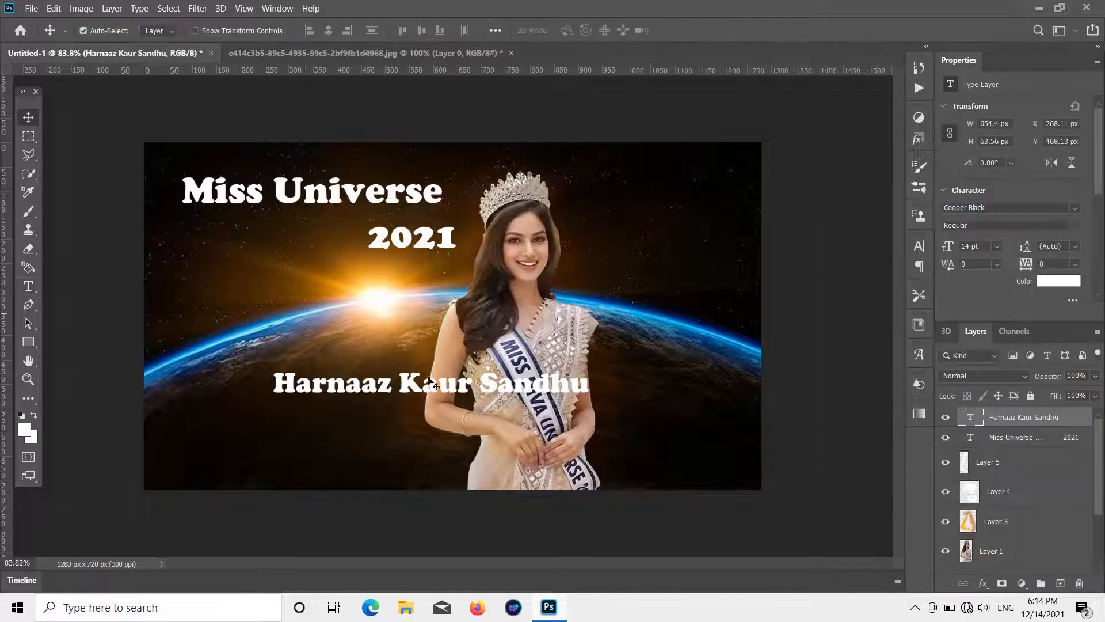
{"action": "left_click", "coordinate": [1075, 208]}
{"action": "left_click", "coordinate": [1057, 279]}
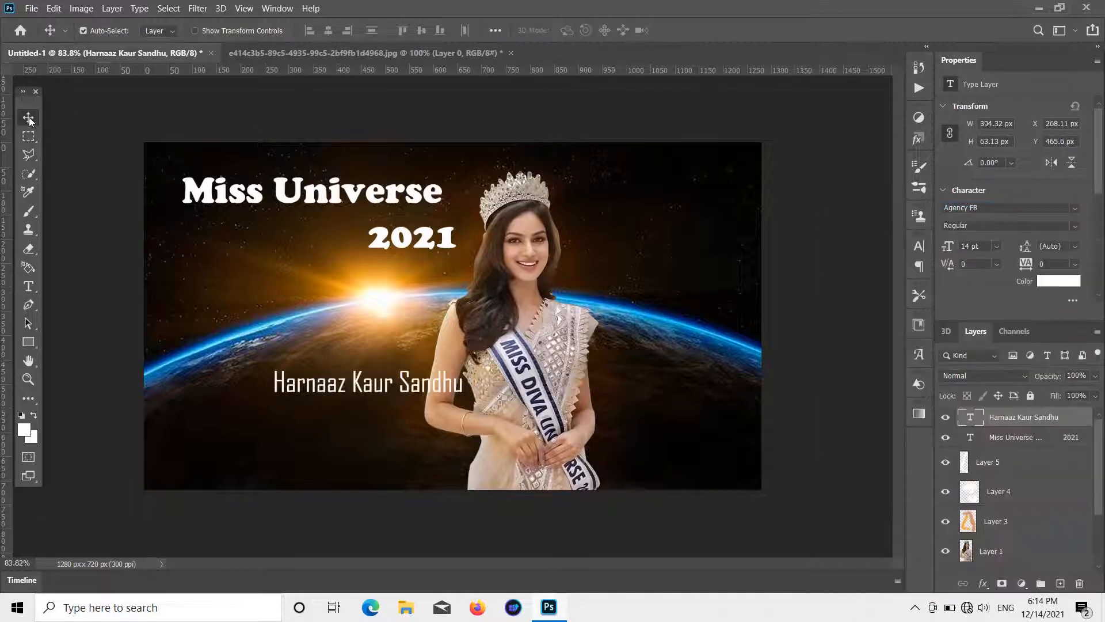
{"action": "left_click_drag", "start_coordinate": [355, 391], "coordinate": [286, 442]}
{"action": "mouse_move", "coordinate": [520, 395]}
{"action": "left_mouse_down"}
{"action": "mouse_move", "coordinate": [540, 394]}
{"action": "mouse_move", "coordinate": [519, 394]}
{"action": "left_mouse_up"}
{"action": "key", "text": "ctrl+t"}
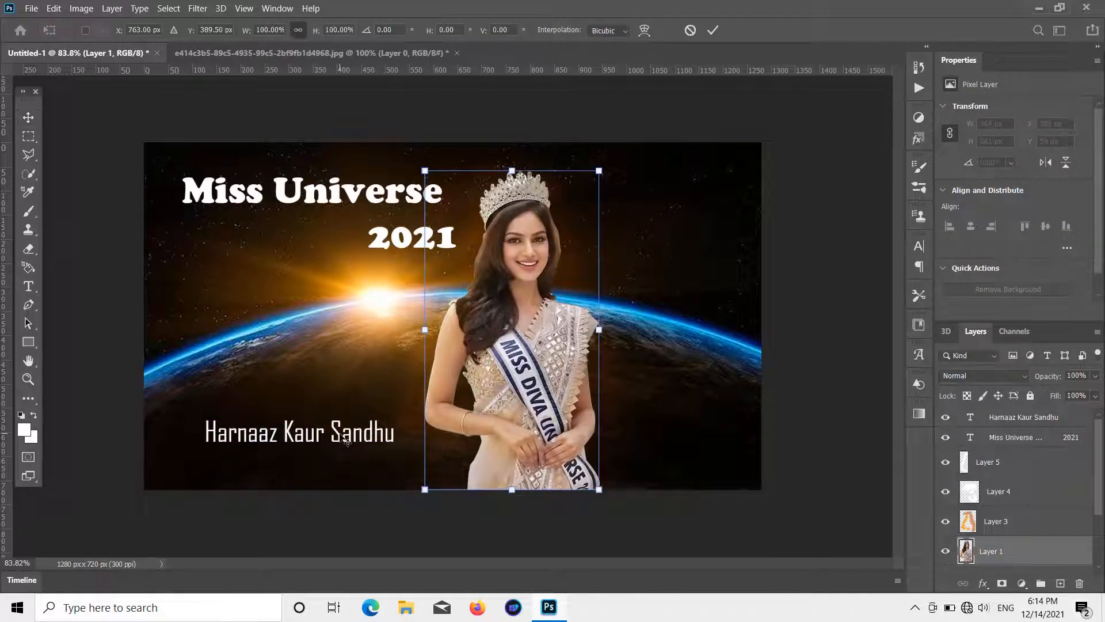
{"action": "key", "text": "Return"}
Enlarge the name text to about 22 pt and place it in the lower-left corner of the image beside the woman.
{"action": "left_click", "coordinate": [1010, 420]}
{"action": "key", "text": "ctrl+t"}
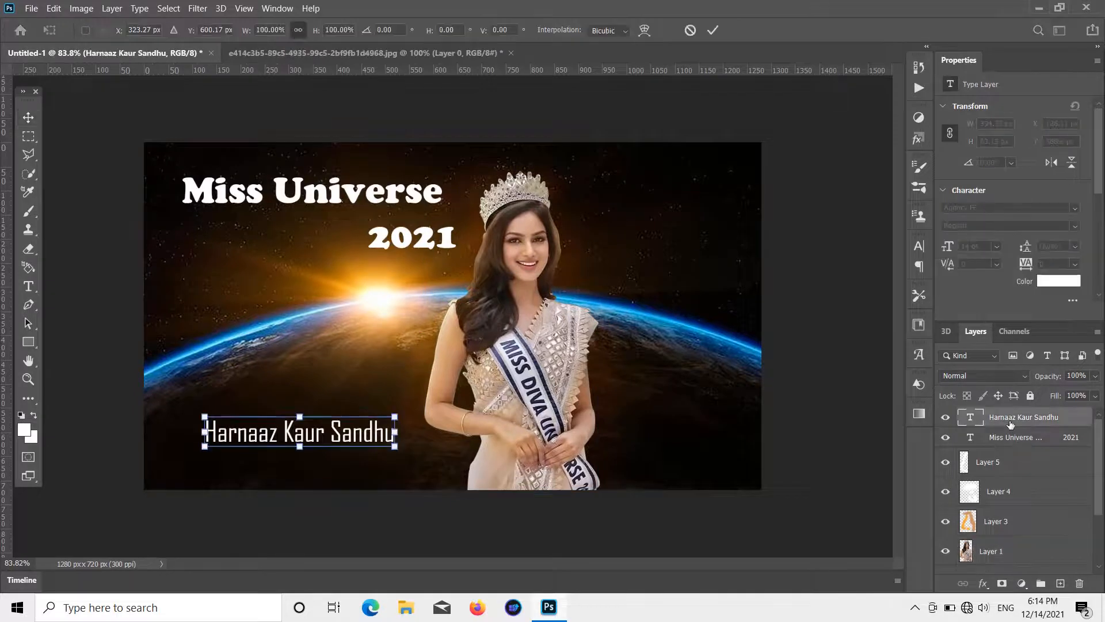
{"action": "left_click_drag", "start_coordinate": [403, 411], "coordinate": [544, 392]}
{"action": "left_click_drag", "start_coordinate": [454, 434], "coordinate": [406, 448]}
{"action": "left_click_drag", "start_coordinate": [497, 407], "coordinate": [458, 414]}
{"action": "left_click_drag", "start_coordinate": [412, 443], "coordinate": [406, 454]}
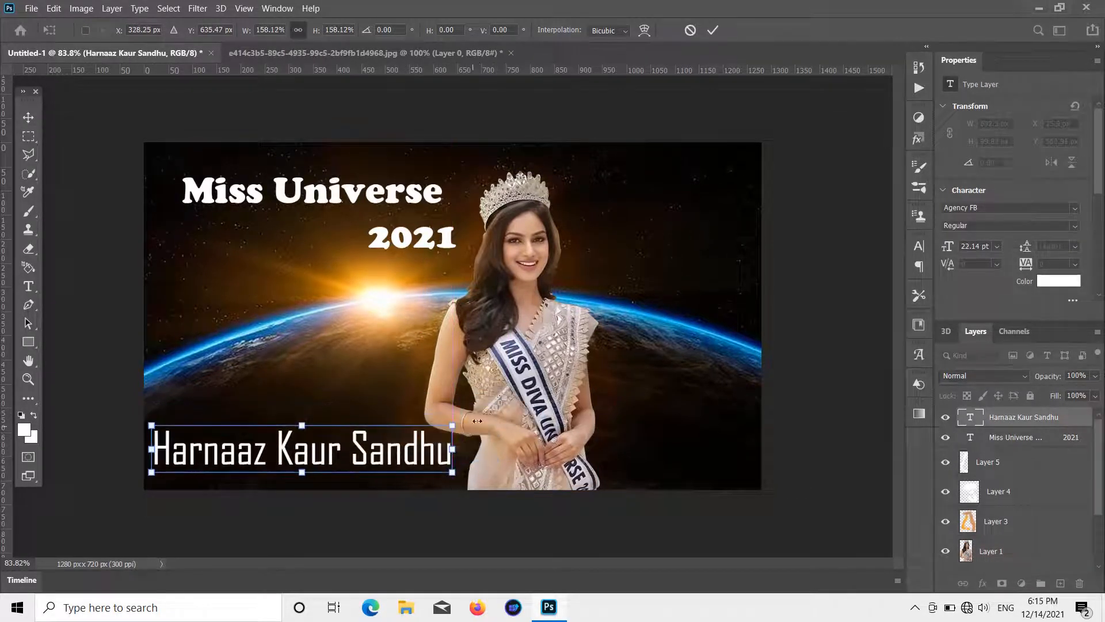
{"action": "left_click", "coordinate": [28, 126]}
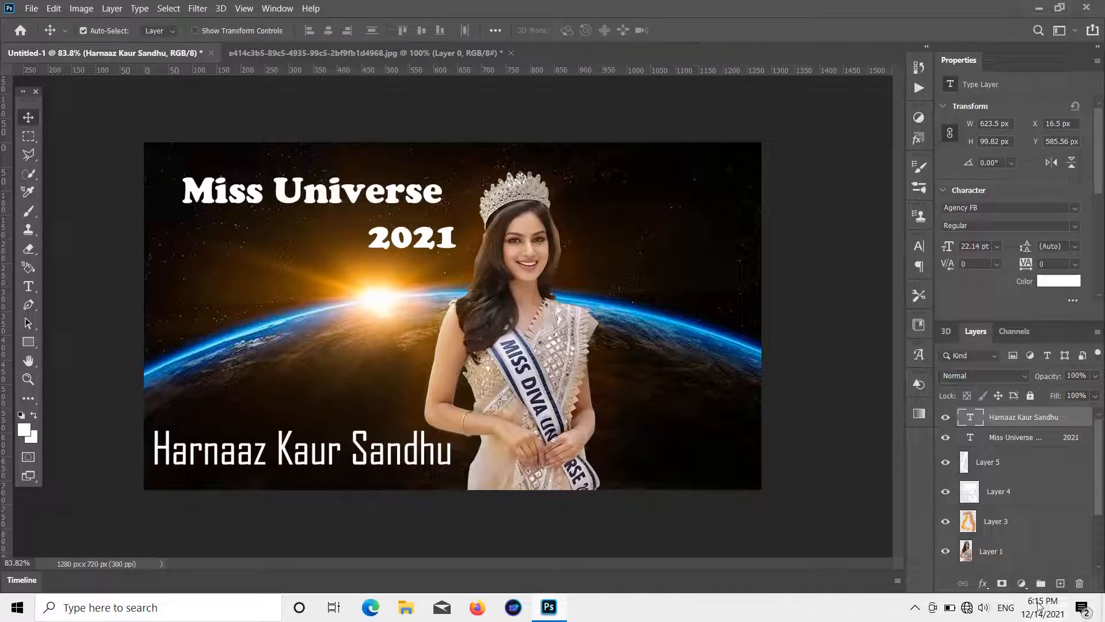
Create a new layer above the texts and fill it with the merged composite using Apply Image.
{"action": "left_click", "coordinate": [1060, 583]}
{"action": "left_click", "coordinate": [81, 8]}
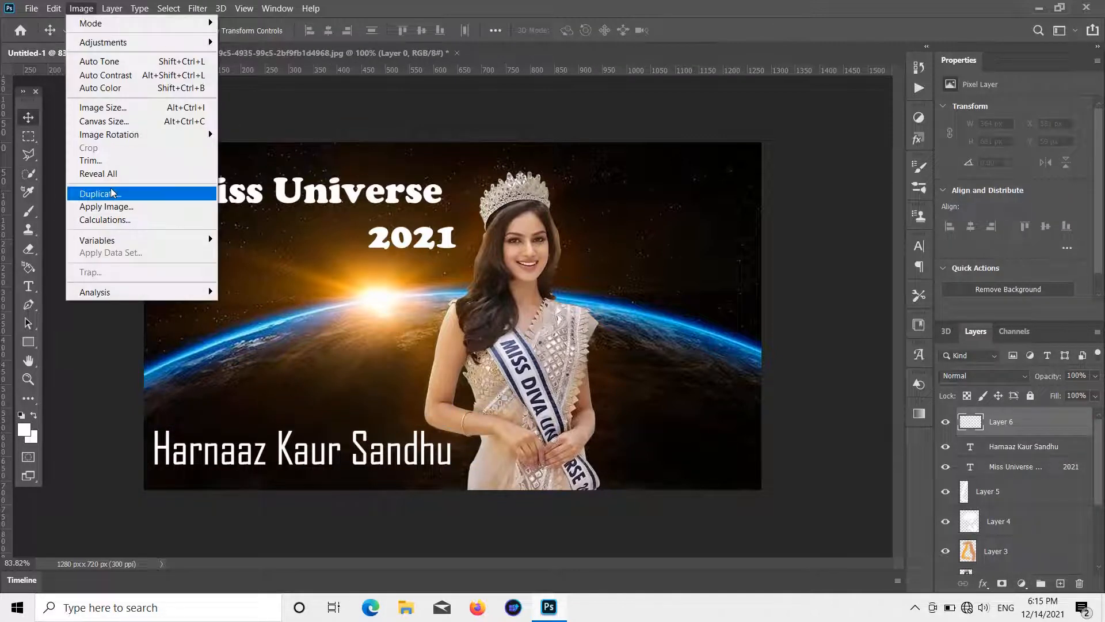
{"action": "left_click", "coordinate": [117, 209]}
{"action": "left_click", "coordinate": [944, 216]}
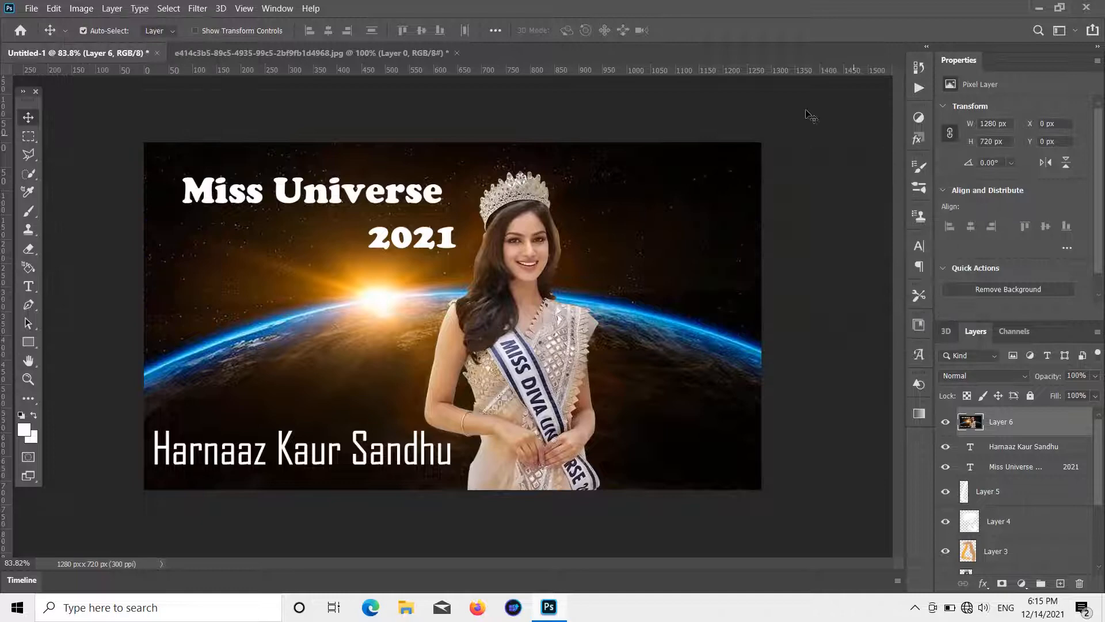
Apply the Camera Raw Filter to the merged layer with Exposure -0.20, Contrast -1, Highlights +2, Shadows -52, Texture +63 and Clarity +30.
{"action": "left_click", "coordinate": [187, 14]}
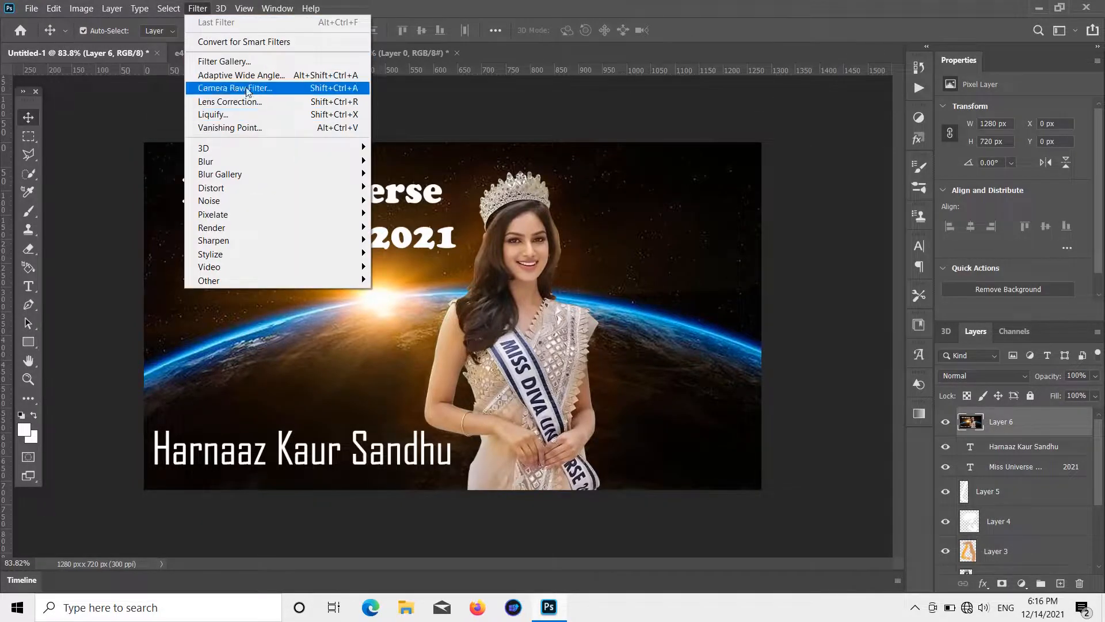
{"action": "left_click", "coordinate": [247, 90]}
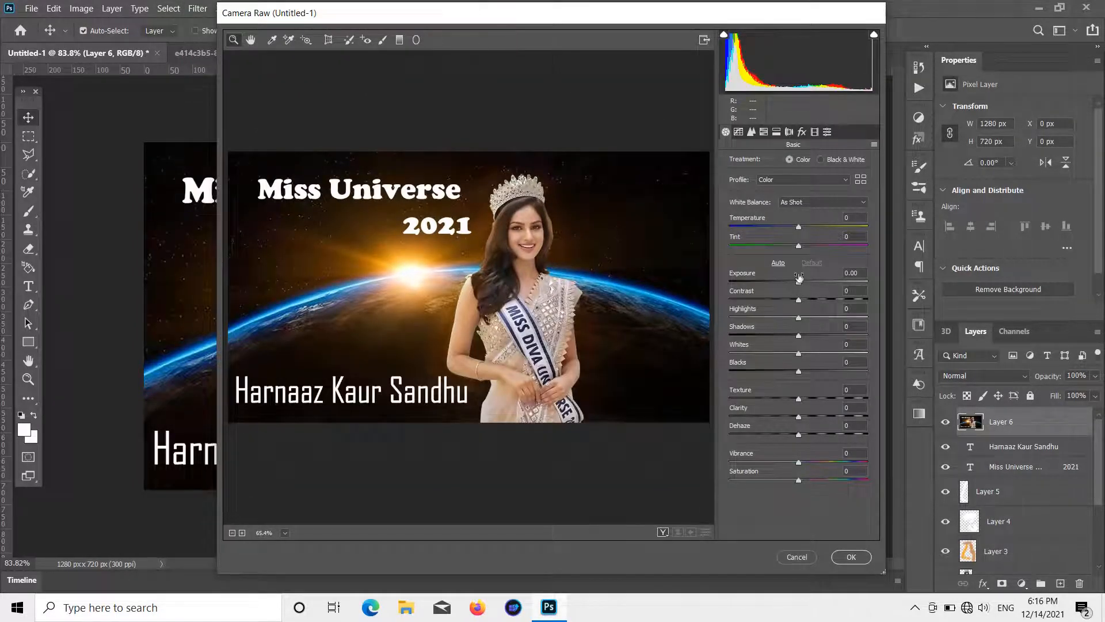
{"action": "left_click_drag", "start_coordinate": [799, 283], "coordinate": [762, 337]}
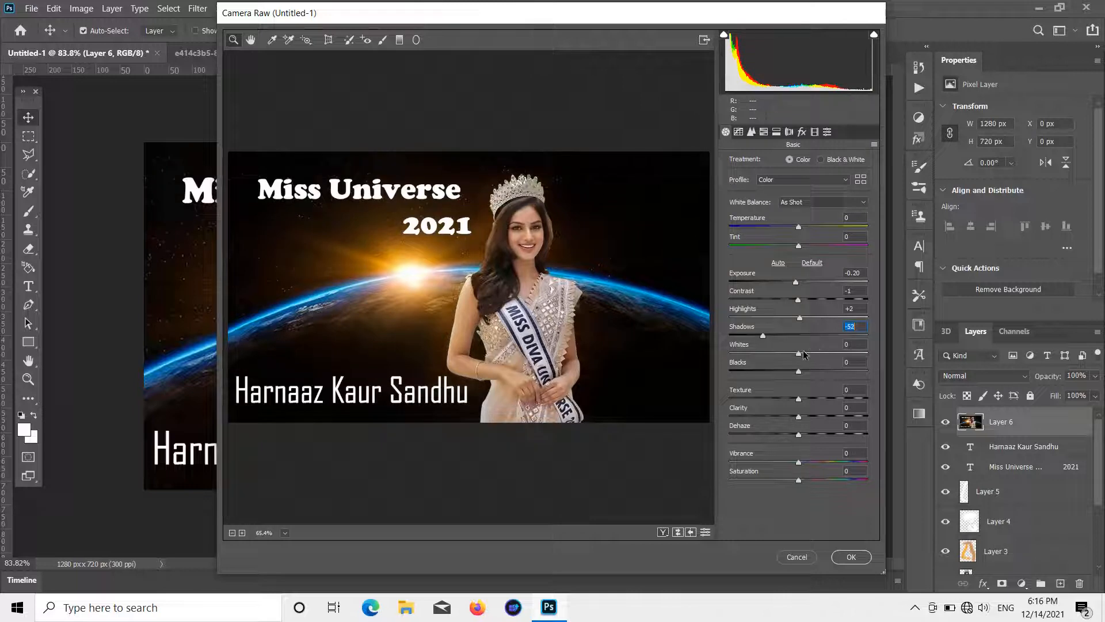
{"action": "left_click_drag", "start_coordinate": [799, 399], "coordinate": [847, 398]}
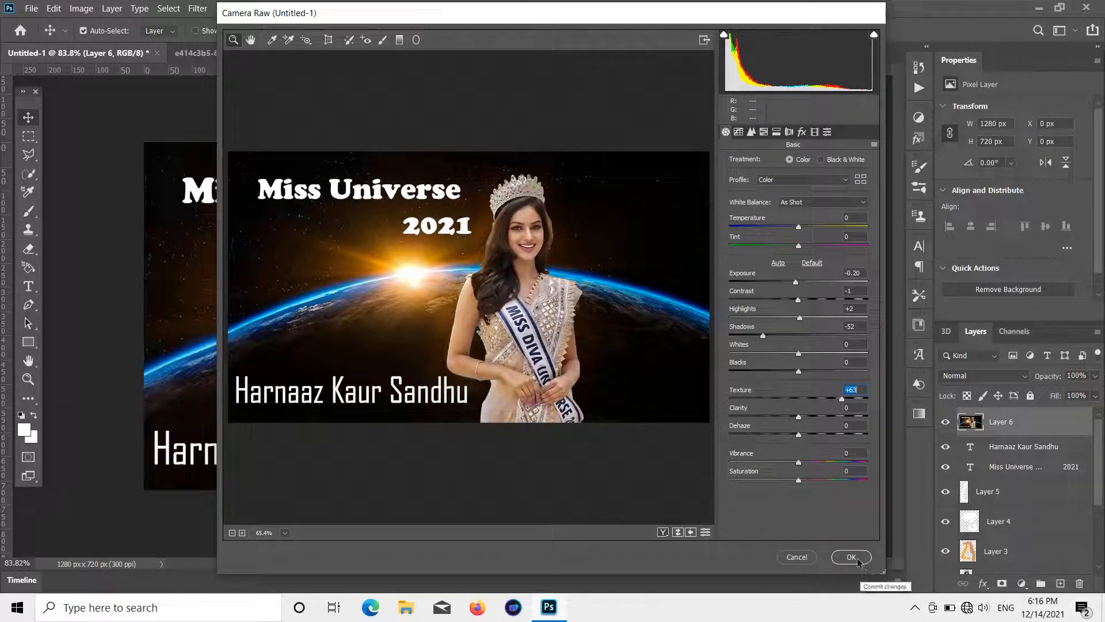
{"action": "left_click_drag", "start_coordinate": [797, 422], "coordinate": [819, 415]}
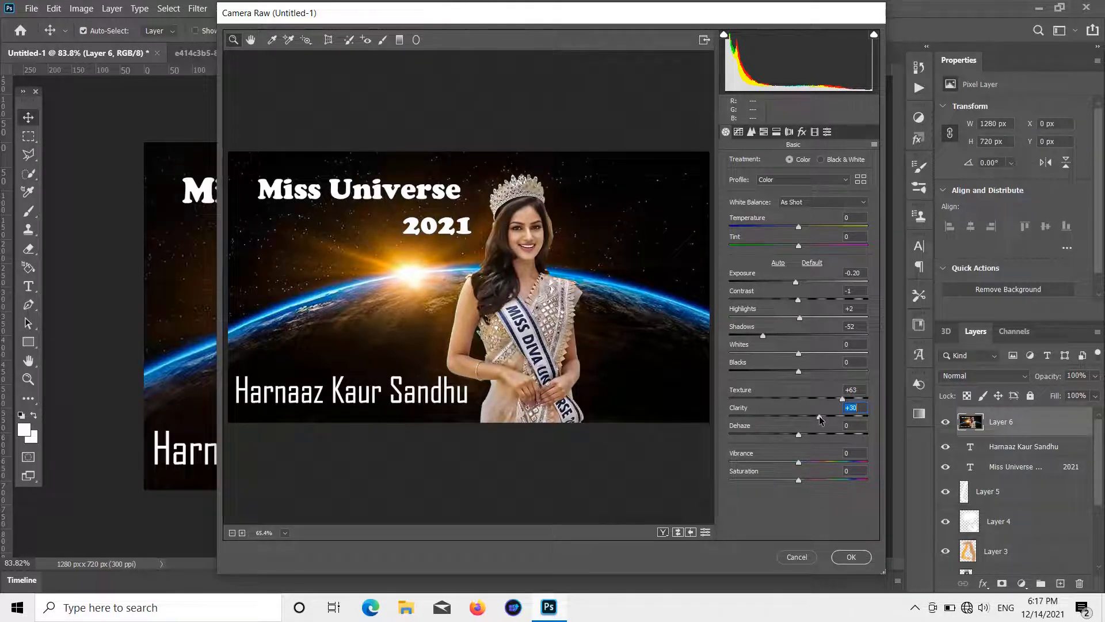
{"action": "left_click", "coordinate": [855, 557]}
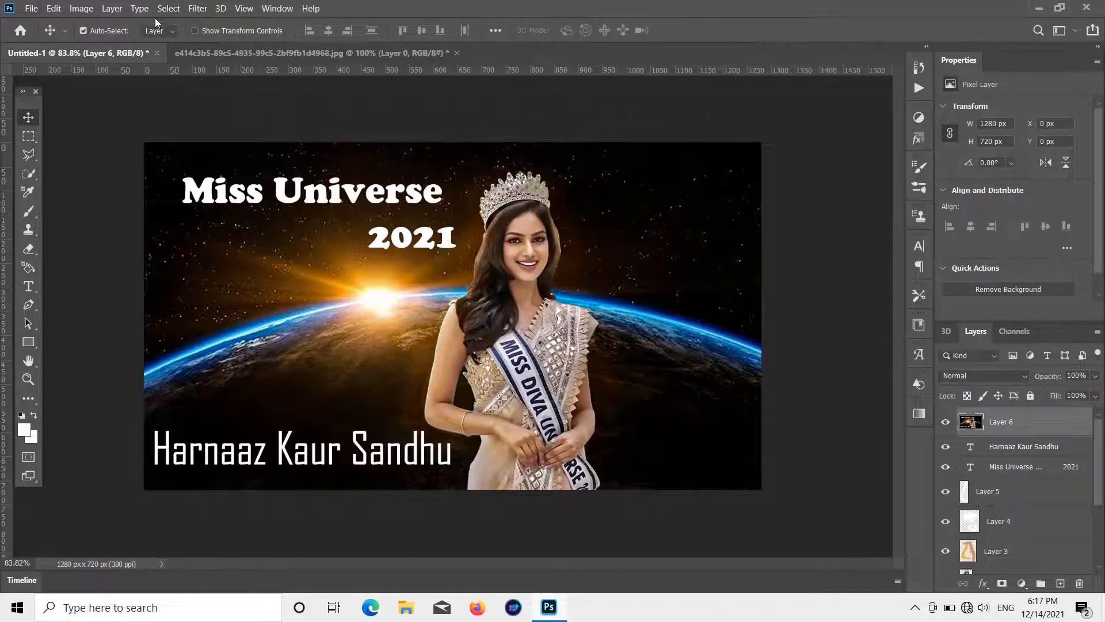
Export the composite as a 1280 x 720 px PNG named "harnaaz" in the Photoshop folder on the Desktop.
{"action": "left_click", "coordinate": [31, 8]}
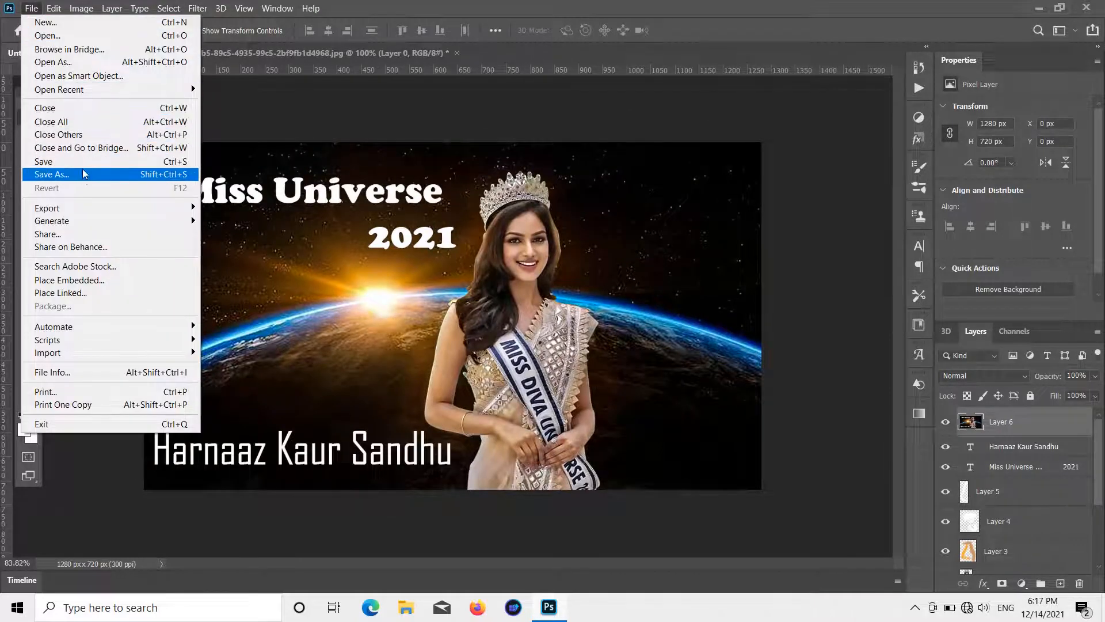
{"action": "mouse_move", "coordinate": [90, 209]}
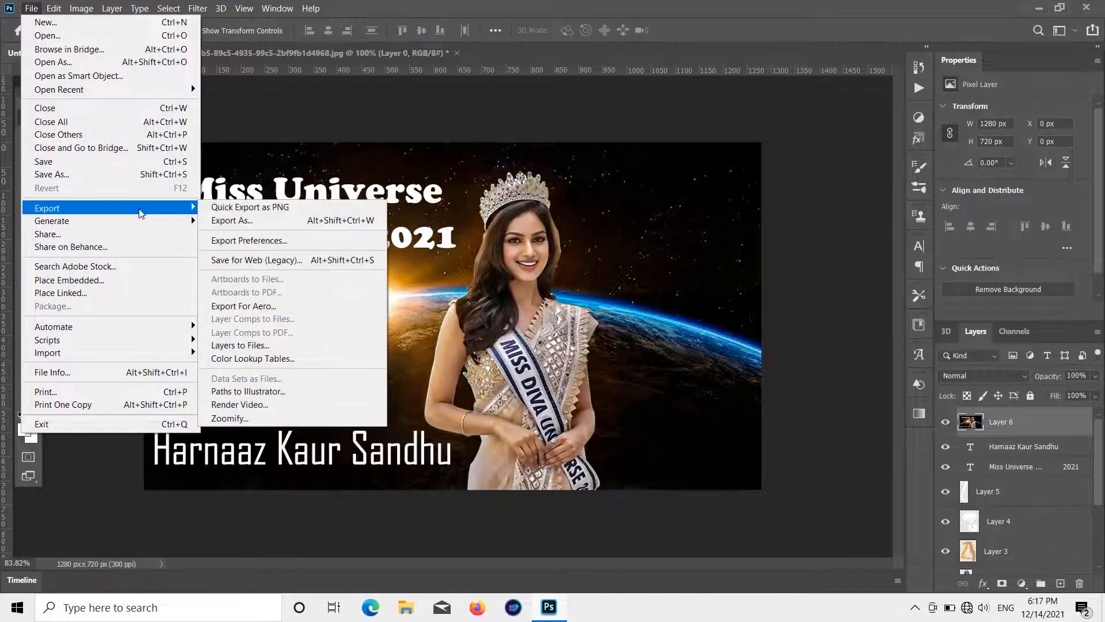
{"action": "left_click", "coordinate": [329, 228]}
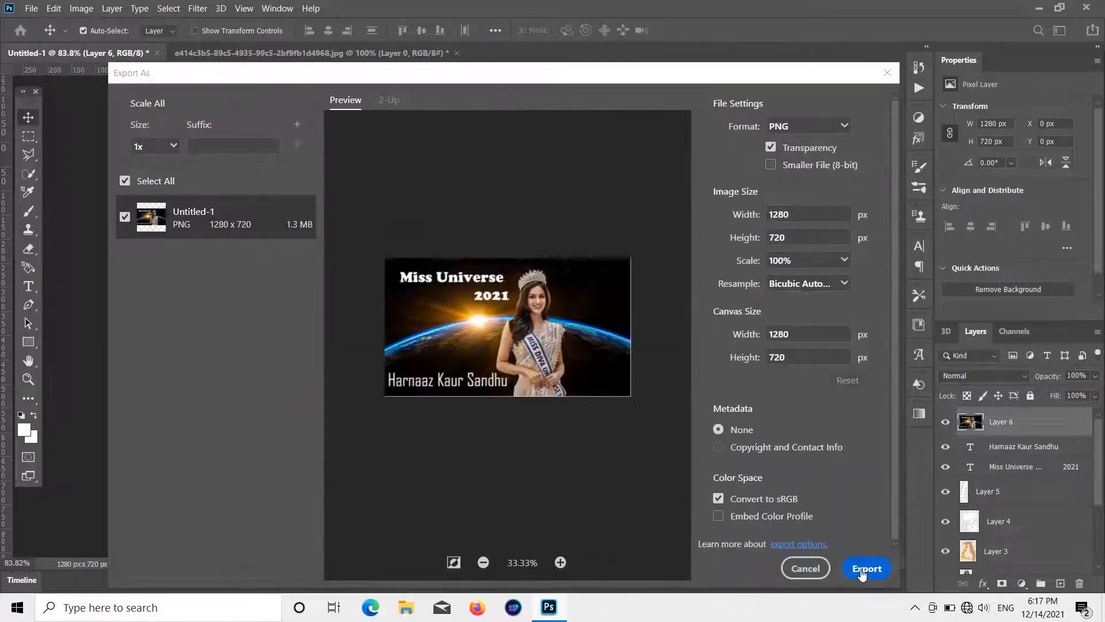
{"action": "left_click", "coordinate": [861, 571]}
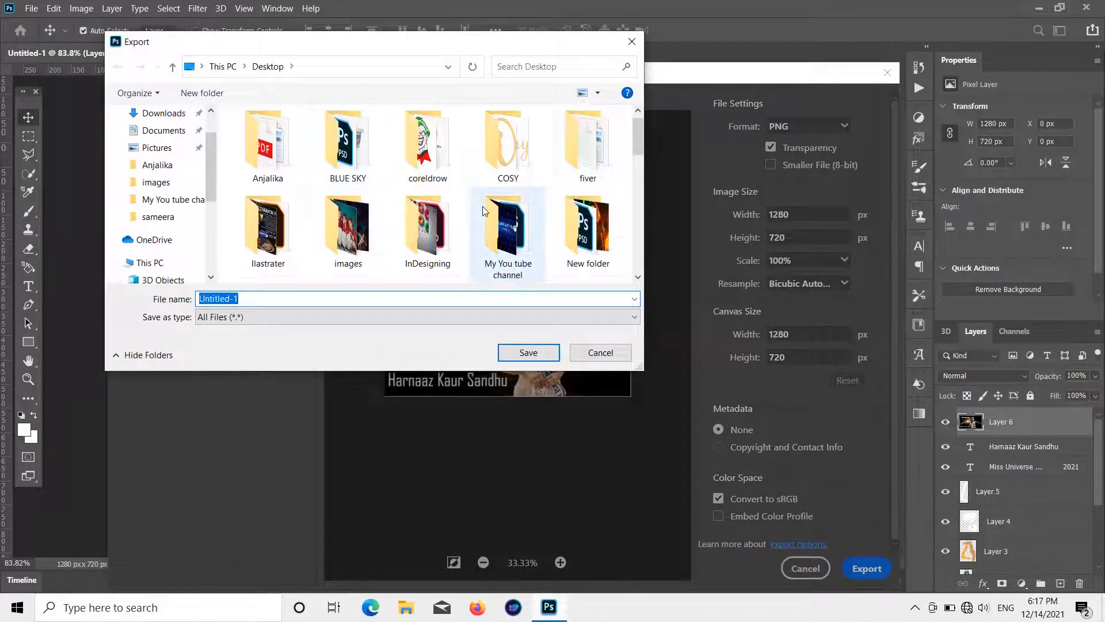
{"action": "scroll", "coordinate": [483, 209], "scroll_direction": "down", "scroll_amount": 1}
{"action": "double_click", "coordinate": [584, 236]}
{"action": "left_click_drag", "start_coordinate": [584, 236], "coordinate": [292, 301]}
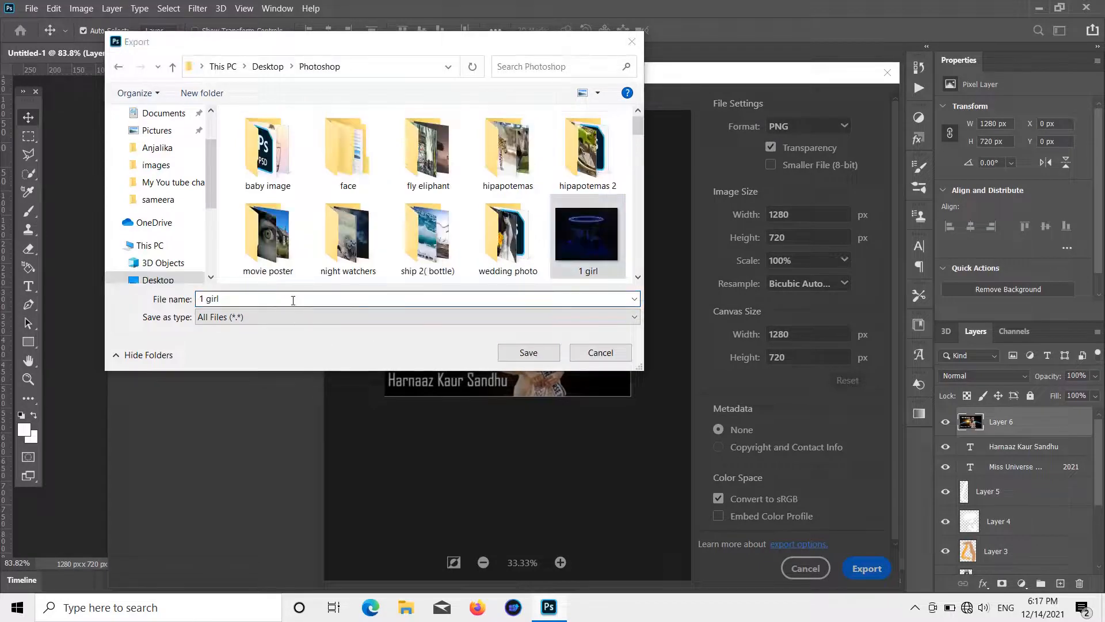
{"action": "key", "text": "ctrl+a"}
{"action": "key", "text": "BackSpace"}
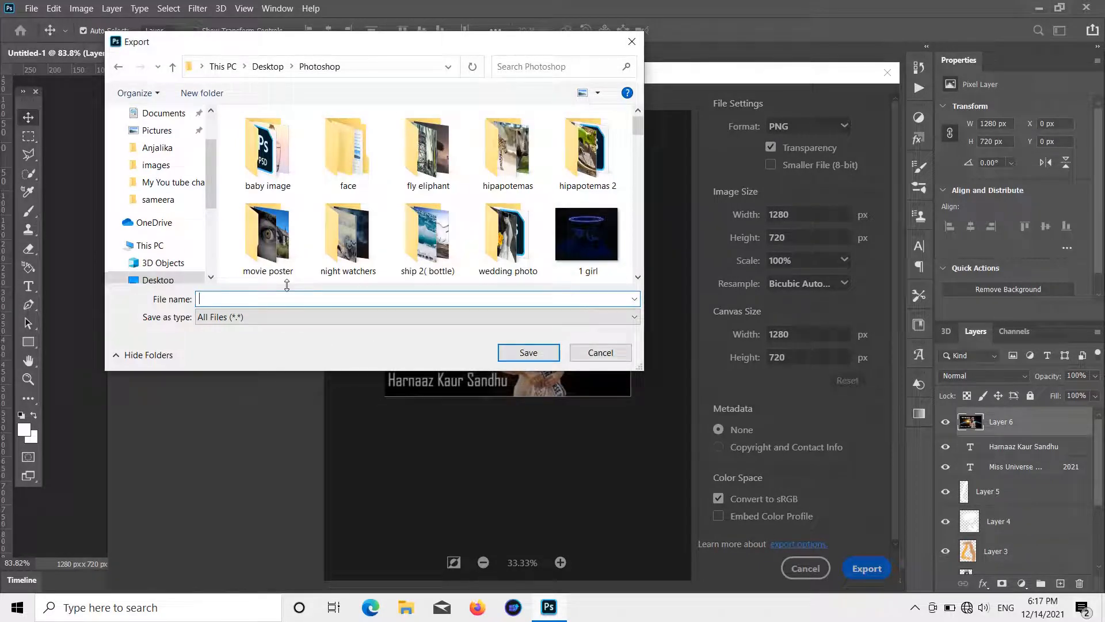
{"action": "type", "text": "harnaaz"}
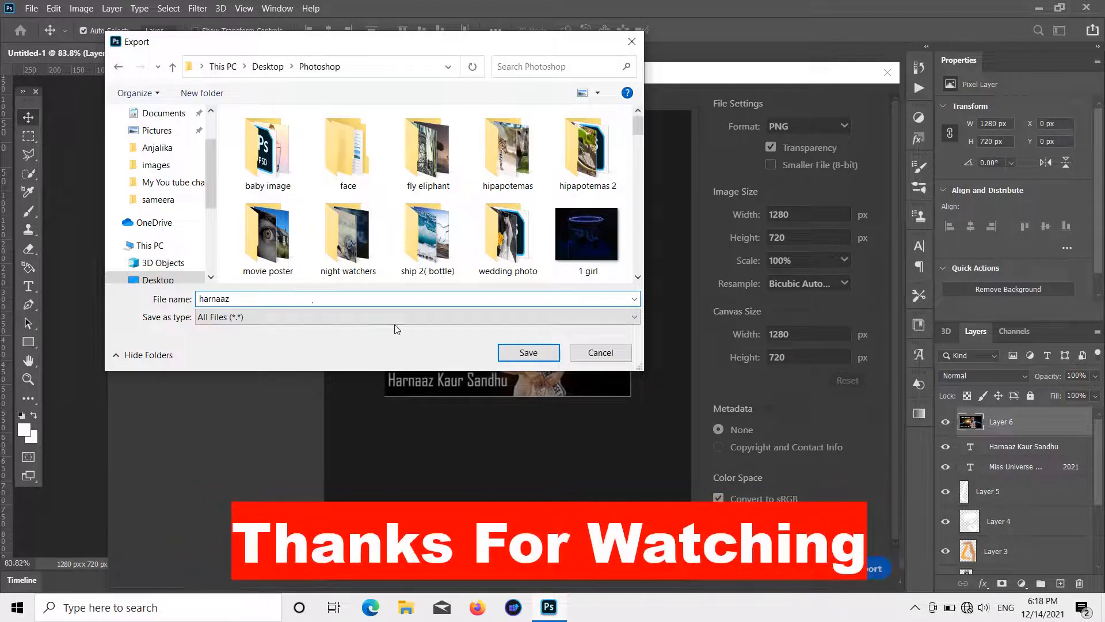
{"action": "left_click", "coordinate": [539, 354]}
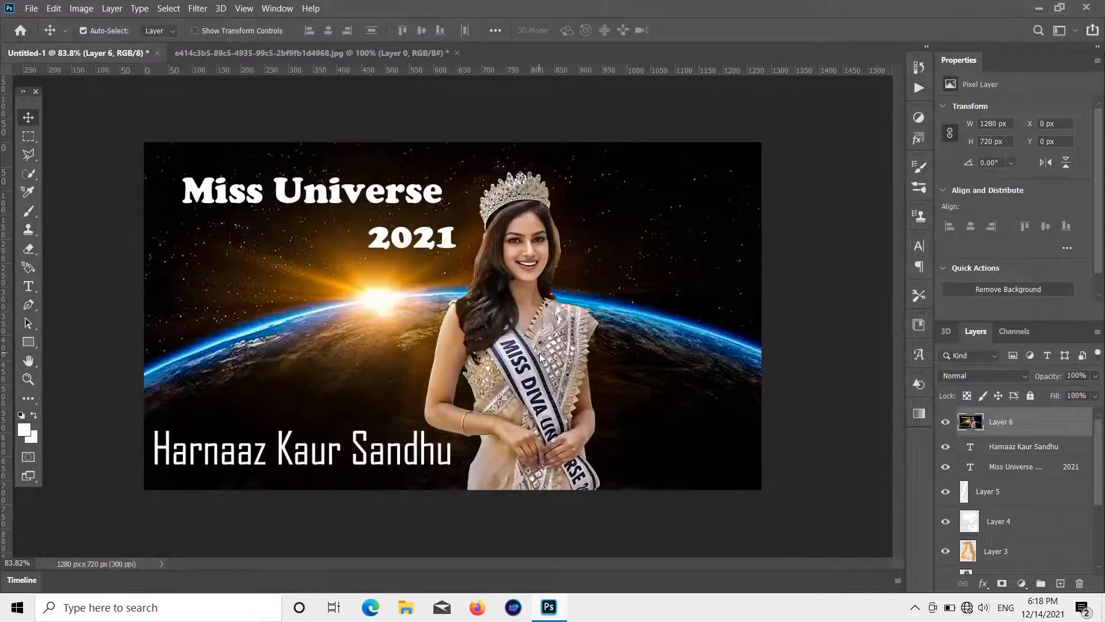